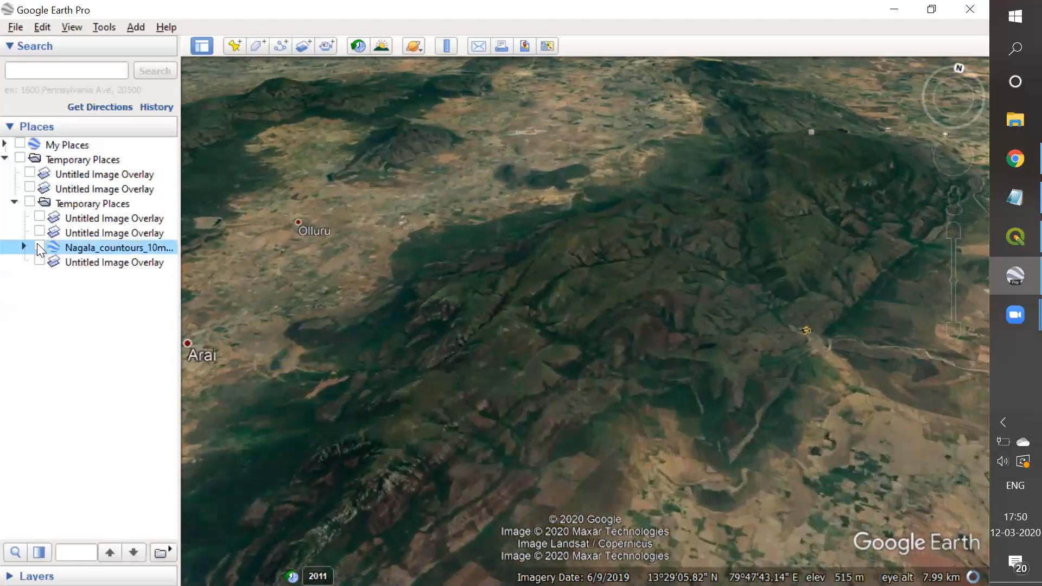
# Show the Nagala 10 m contours over the hills, examine how they follow the terrain, and hide them again
pyautogui.click(40, 247)
pyautogui.scroll(3, 633, 326)
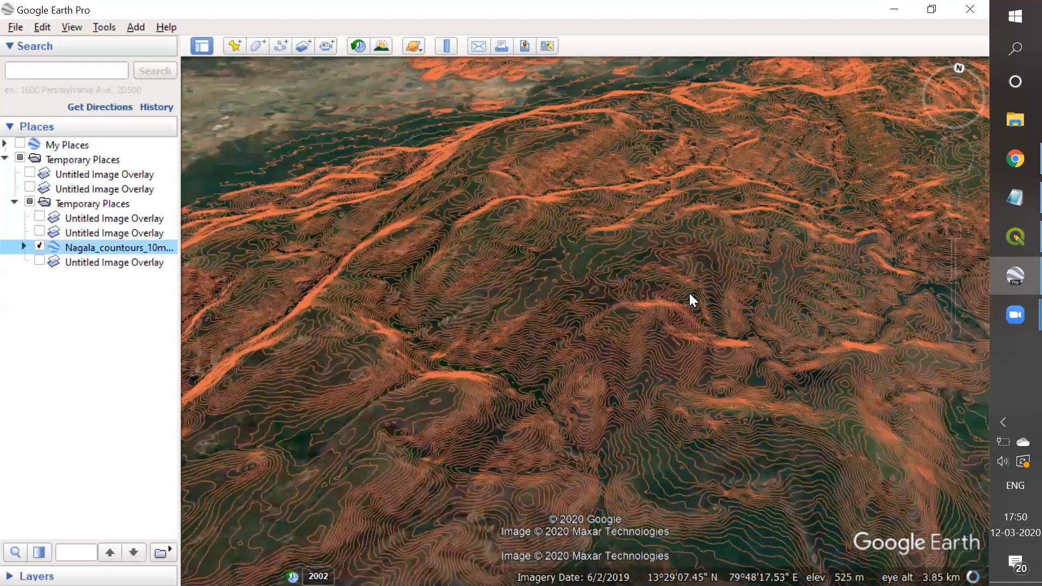
pyautogui.scroll(2, 689, 293)
pyautogui.moveTo(743, 224); pyautogui.dragTo(566, 217)
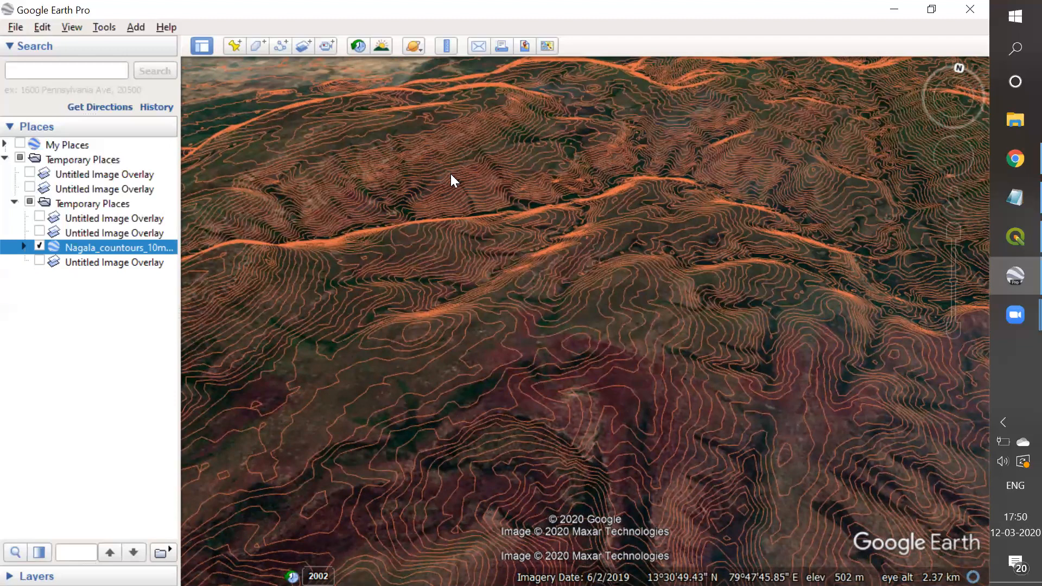
pyautogui.scroll(-3, 450, 173)
pyautogui.scroll(2, 579, 270)
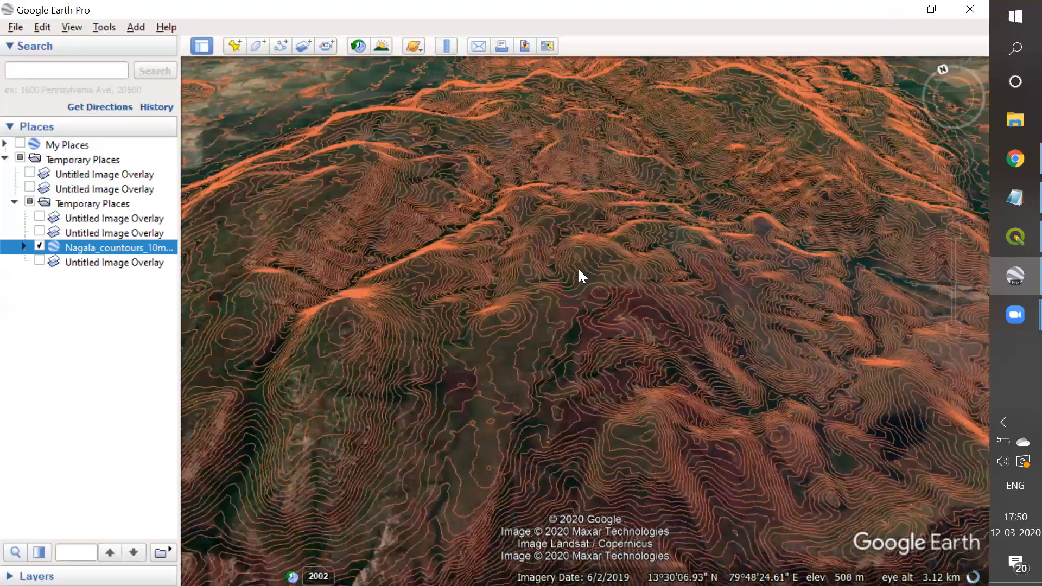
pyautogui.scroll(-3, 578, 269)
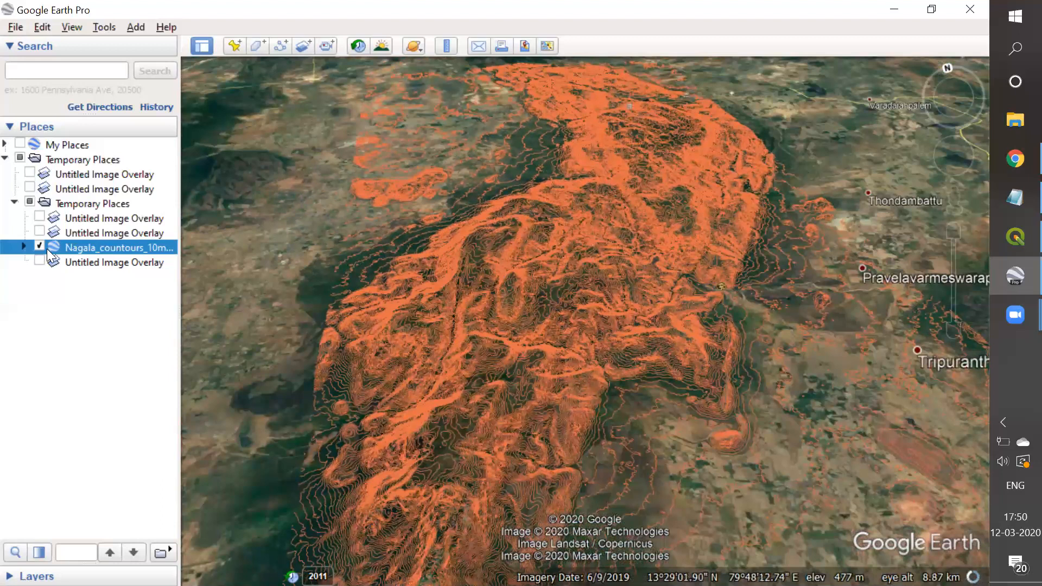
pyautogui.click(38, 248)
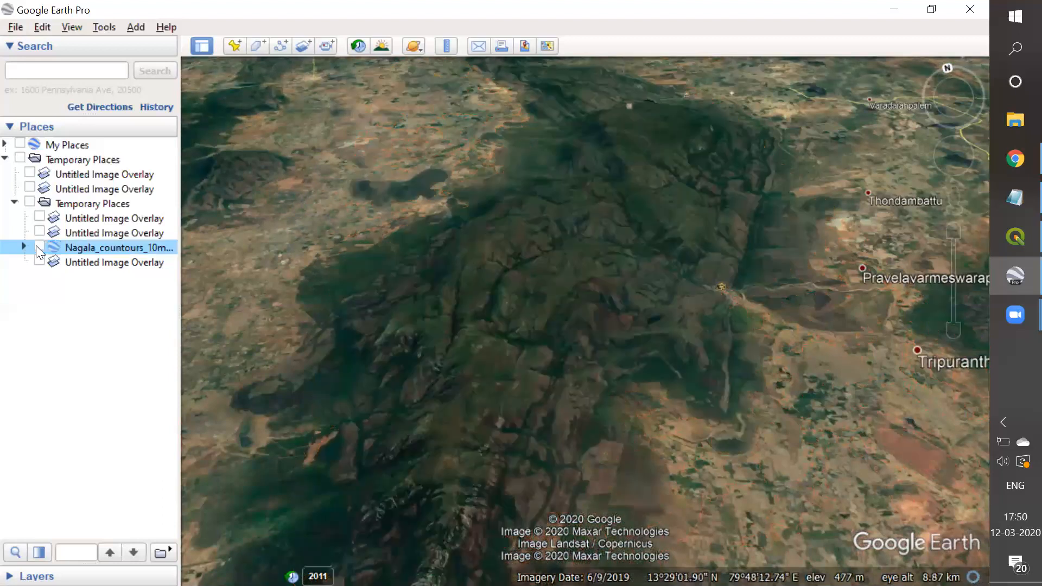
# Display the first image overlay in the nested Temporary Places folder and examine the topographic map's coverage
pyautogui.click(40, 217)
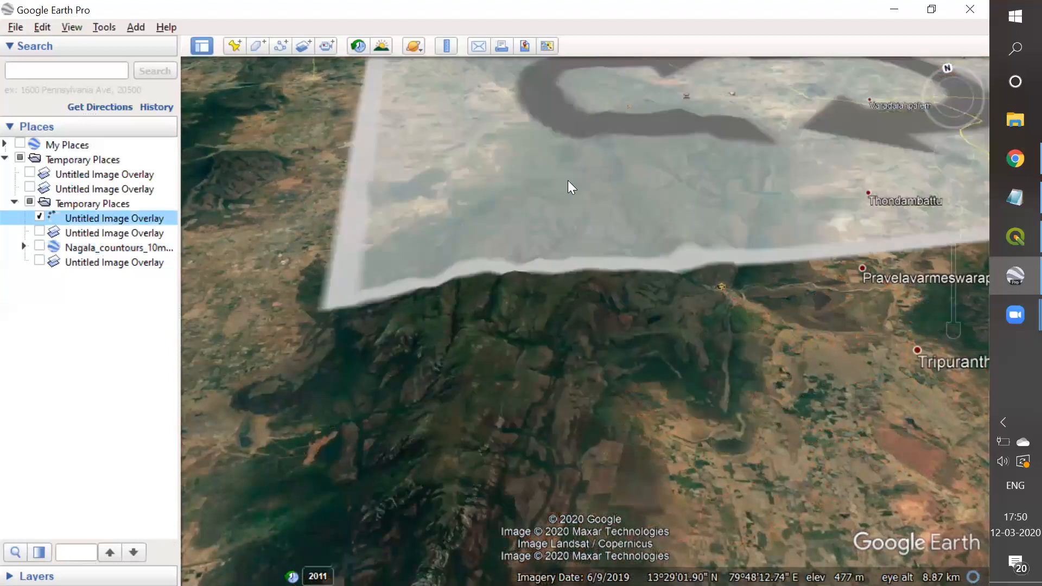
pyautogui.scroll(2, 565, 275)
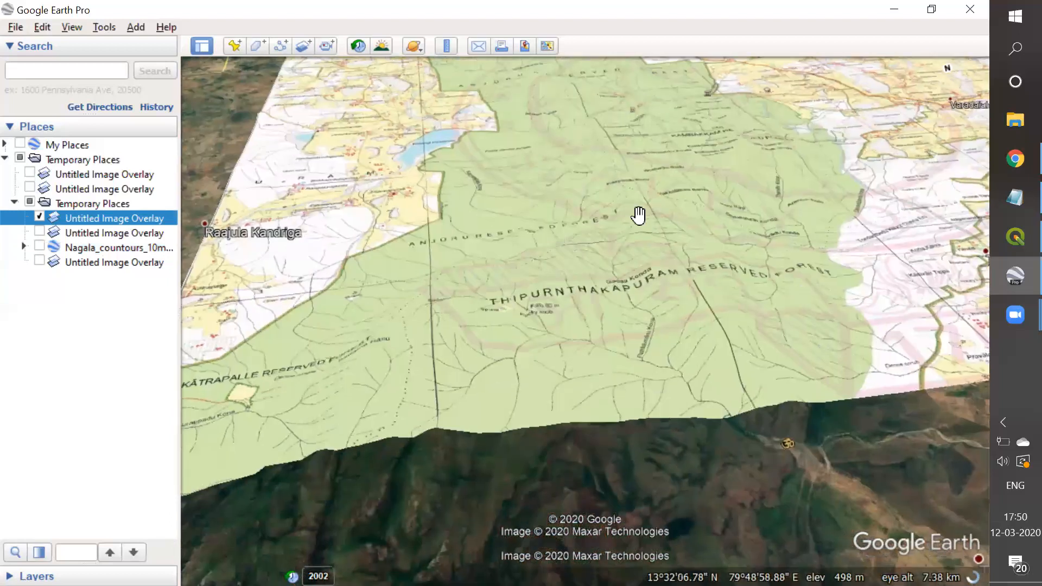
pyautogui.scroll(-4, 604, 261)
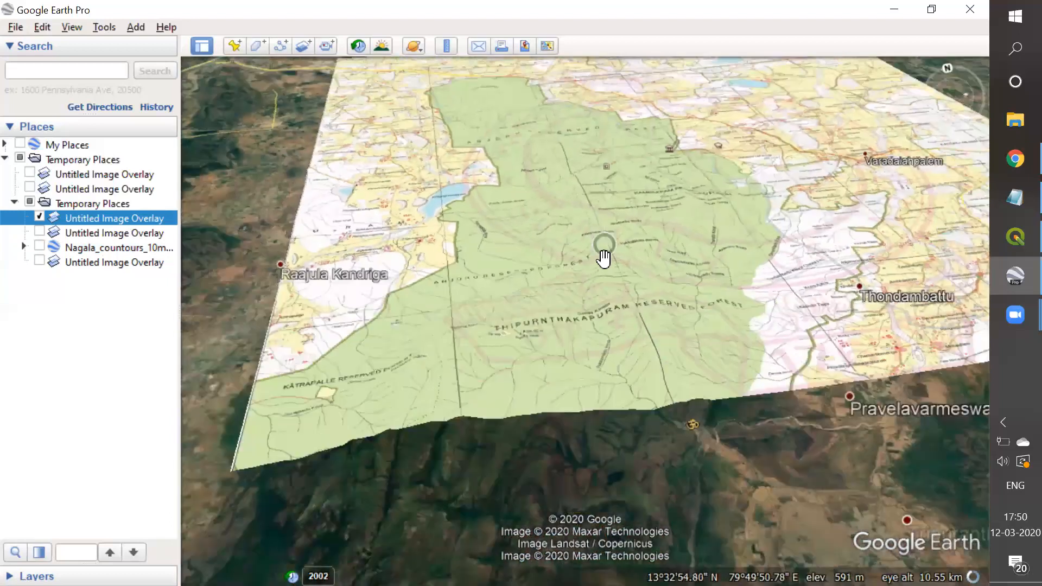
pyautogui.scroll(2, 604, 259)
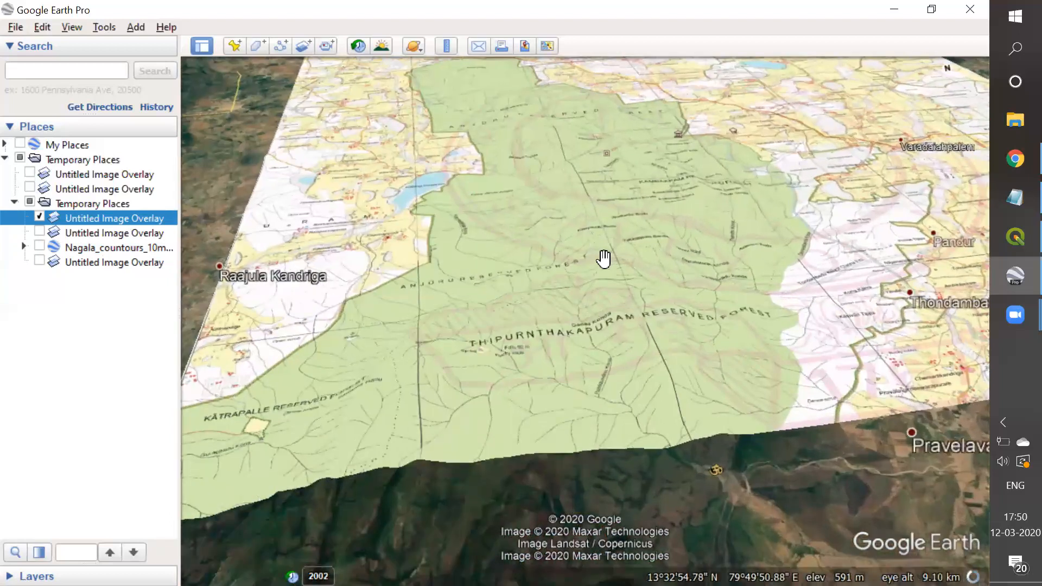
pyautogui.scroll(2, 604, 259)
# Examine the villages and the Kalangi Reservoir on the topographic map overlay
pyautogui.moveTo(472, 230); pyautogui.dragTo(626, 255)
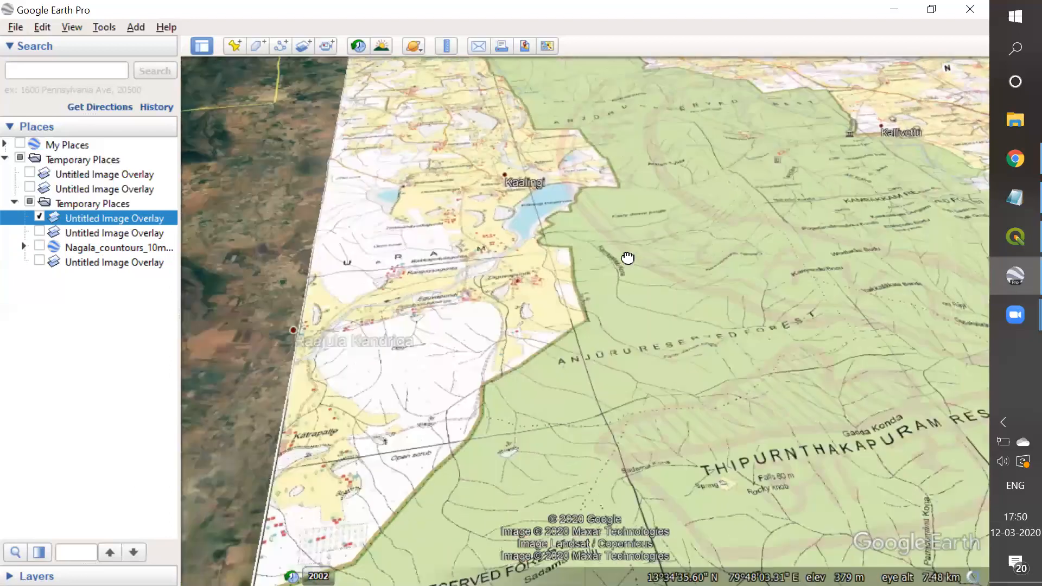
pyautogui.scroll(3, 510, 251)
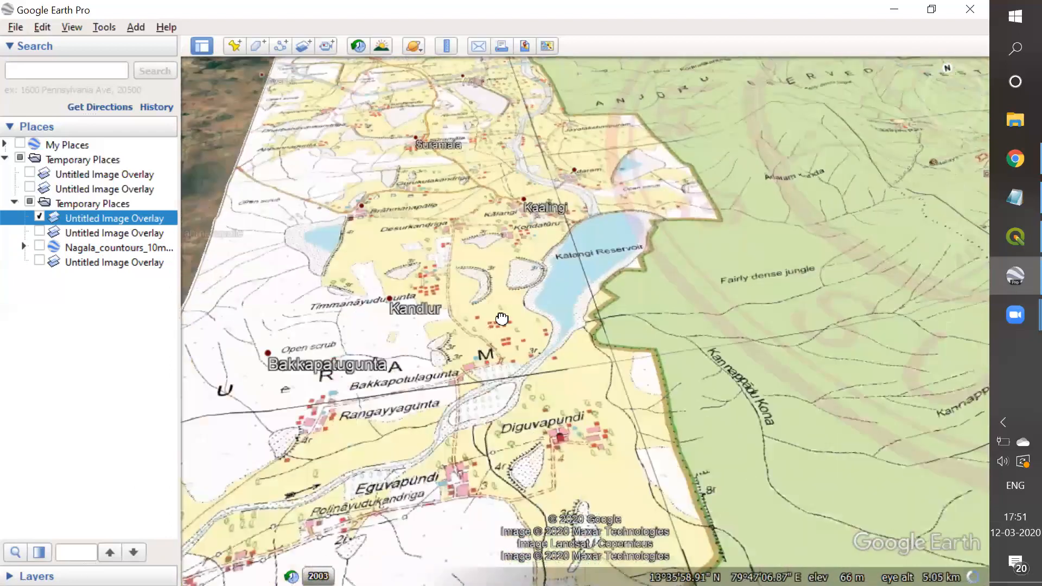
pyautogui.scroll(2, 553, 207)
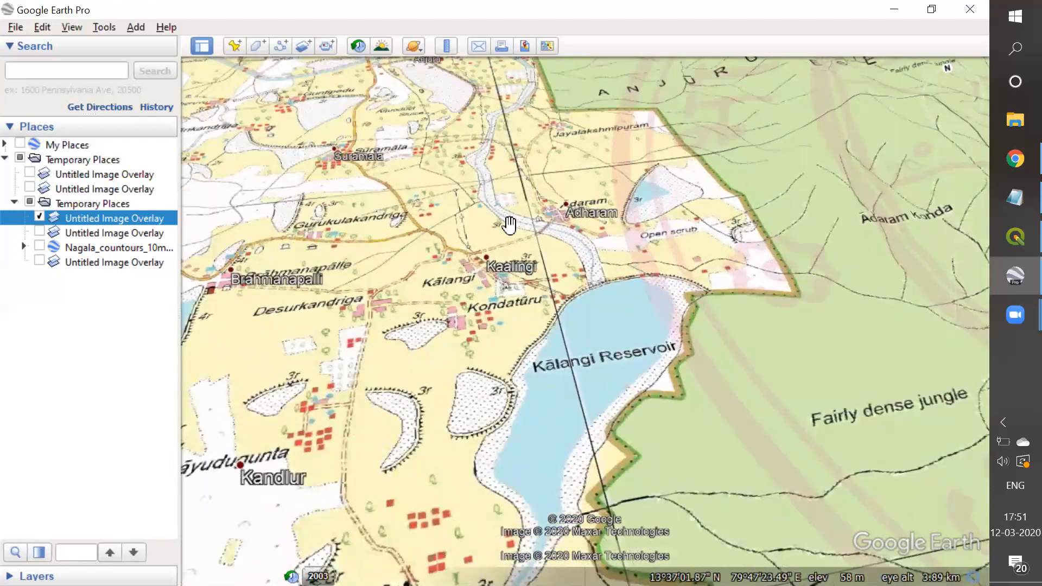
pyautogui.scroll(-3, 509, 224)
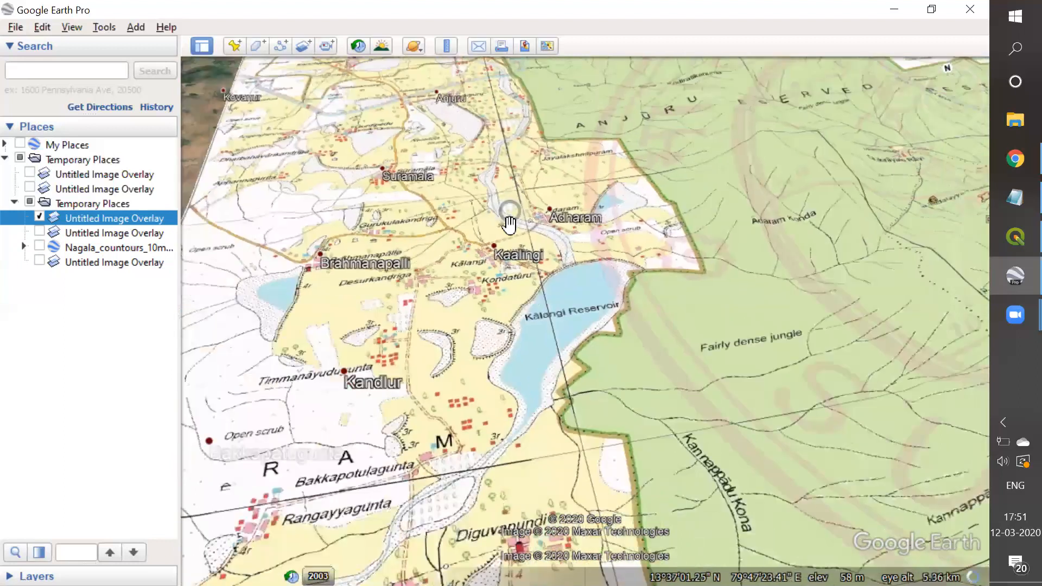
# Examine the Anjuru and Thipurnthakapuram reserved forests and their streams on the topographic map overlay
pyautogui.moveTo(654, 275); pyautogui.dragTo(477, 220)
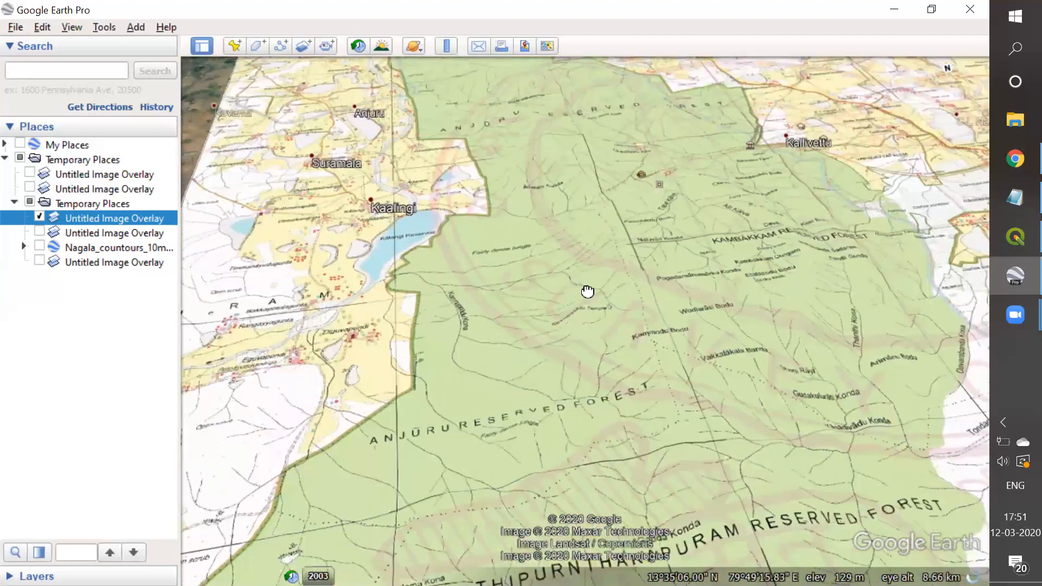
pyautogui.moveTo(588, 292); pyautogui.dragTo(521, 158)
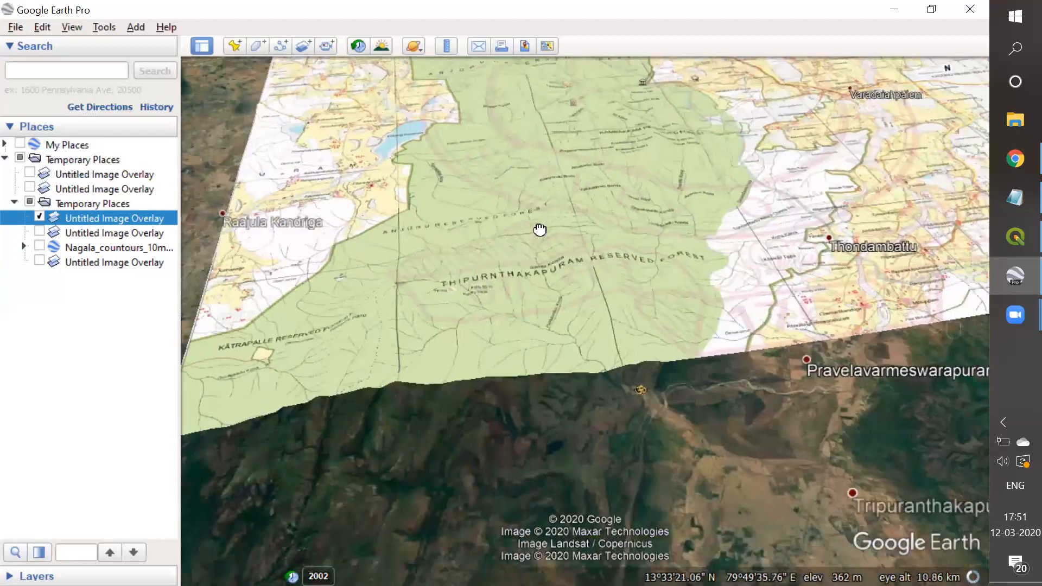
pyautogui.moveTo(540, 230); pyautogui.dragTo(521, 272)
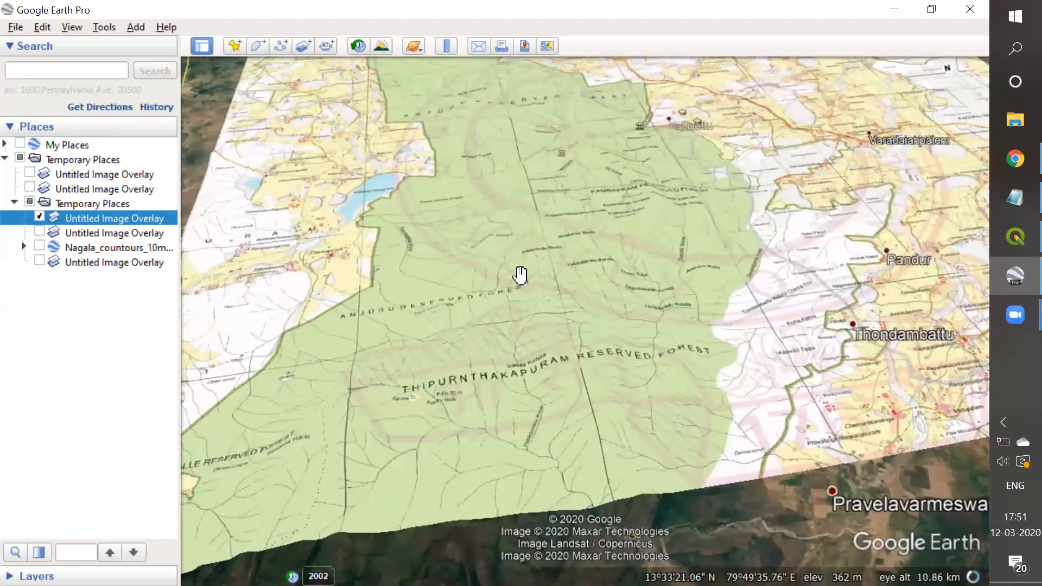
pyautogui.scroll(-2, 520, 276)
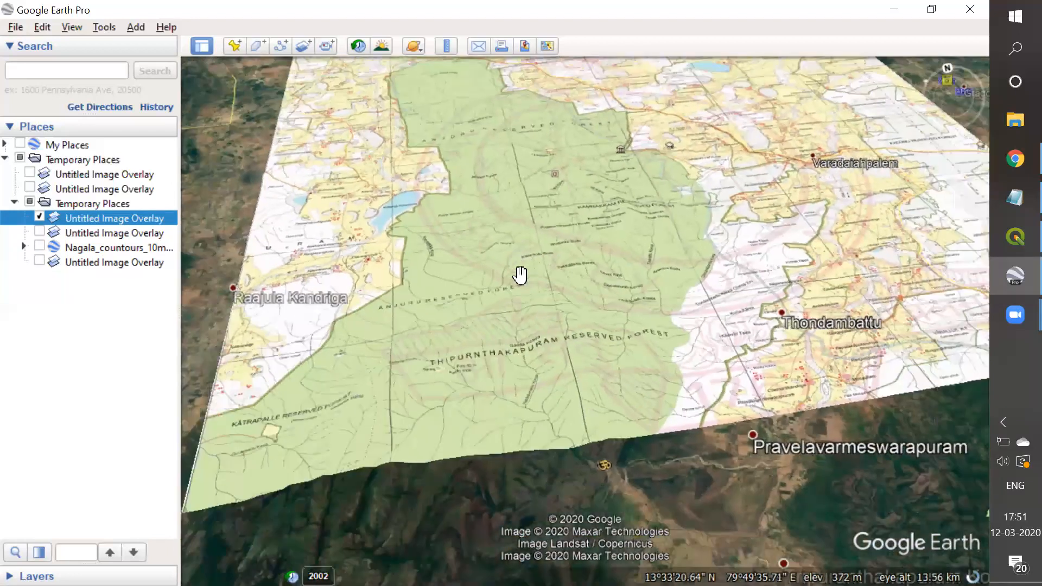
pyautogui.scroll(4, 520, 276)
pyautogui.moveTo(543, 350); pyautogui.dragTo(550, 284)
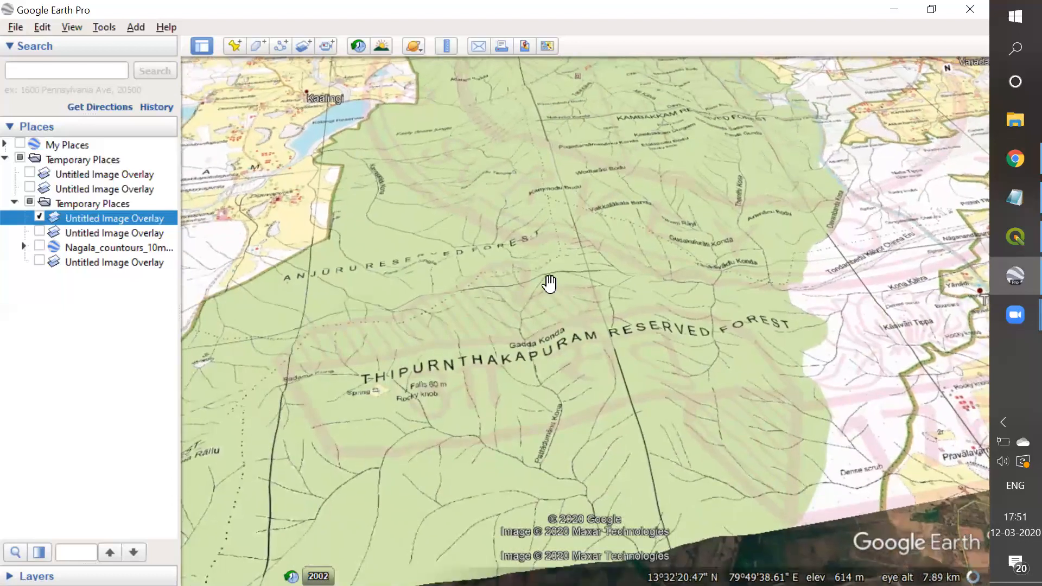
# Compare the Nagala contours with the topographic map around the Kambakkam Reserved Forest and hide both layers
pyautogui.click(40, 247)
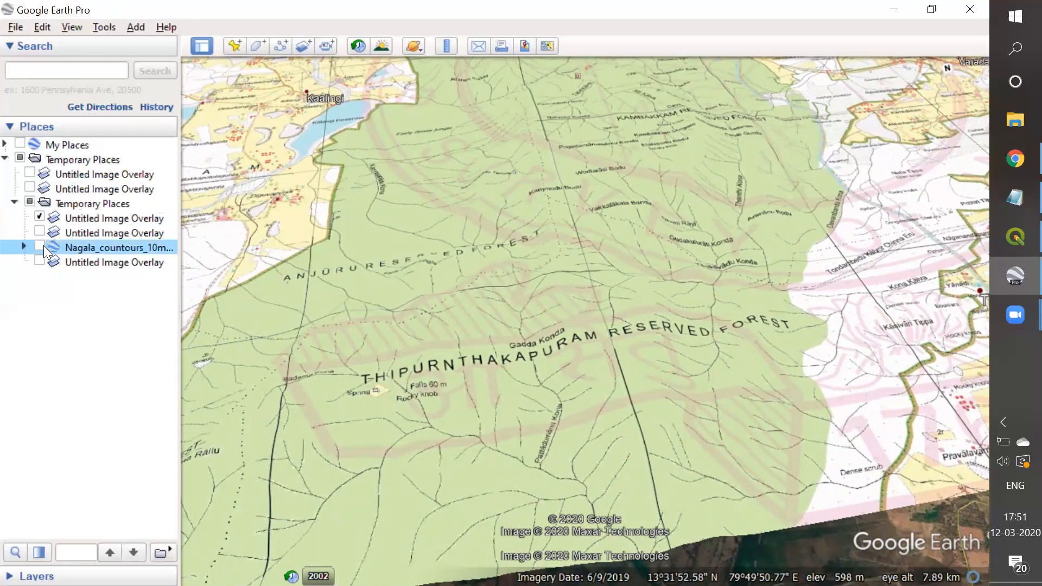
pyautogui.scroll(3, 500, 330)
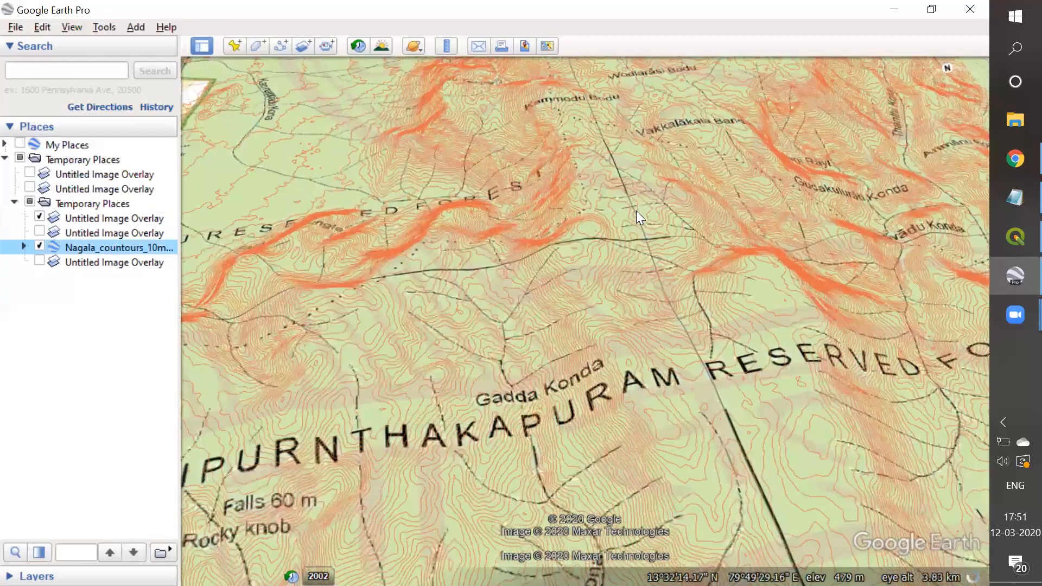
pyautogui.moveTo(538, 304); pyautogui.dragTo(456, 363)
pyautogui.moveTo(573, 213); pyautogui.dragTo(537, 386)
pyautogui.moveTo(587, 305); pyautogui.dragTo(623, 400)
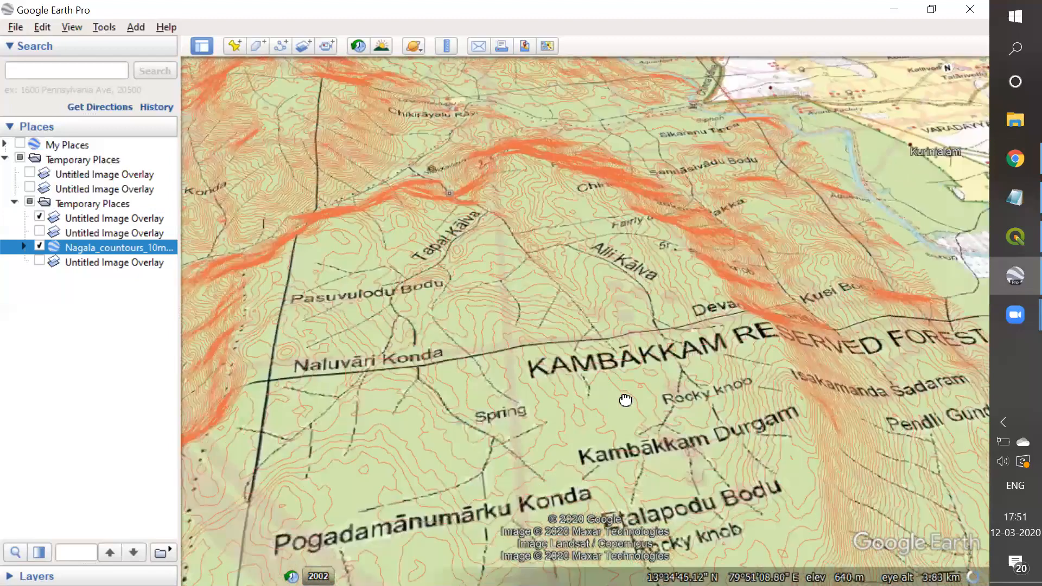
pyautogui.moveTo(458, 221); pyautogui.dragTo(580, 320)
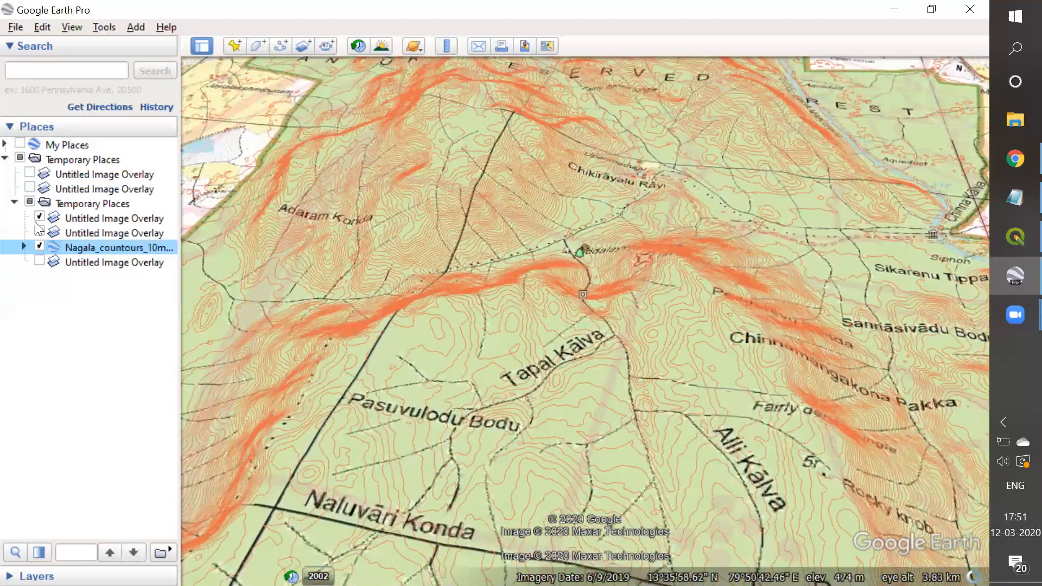
pyautogui.click(39, 246)
pyautogui.click(39, 216)
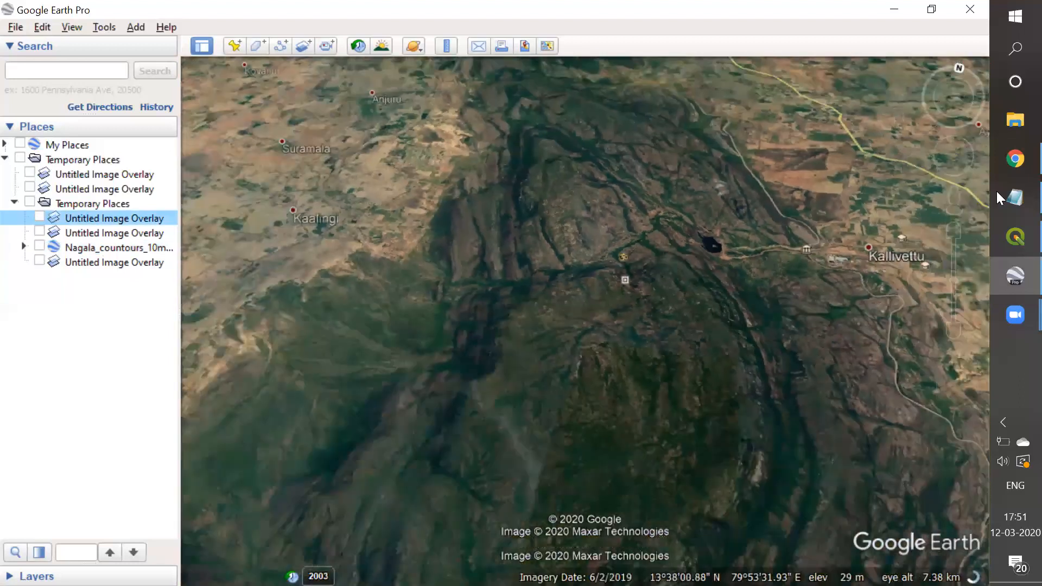
# Switch to Chrome and bring up the Survey of India map portal
pyautogui.click(1015, 159)
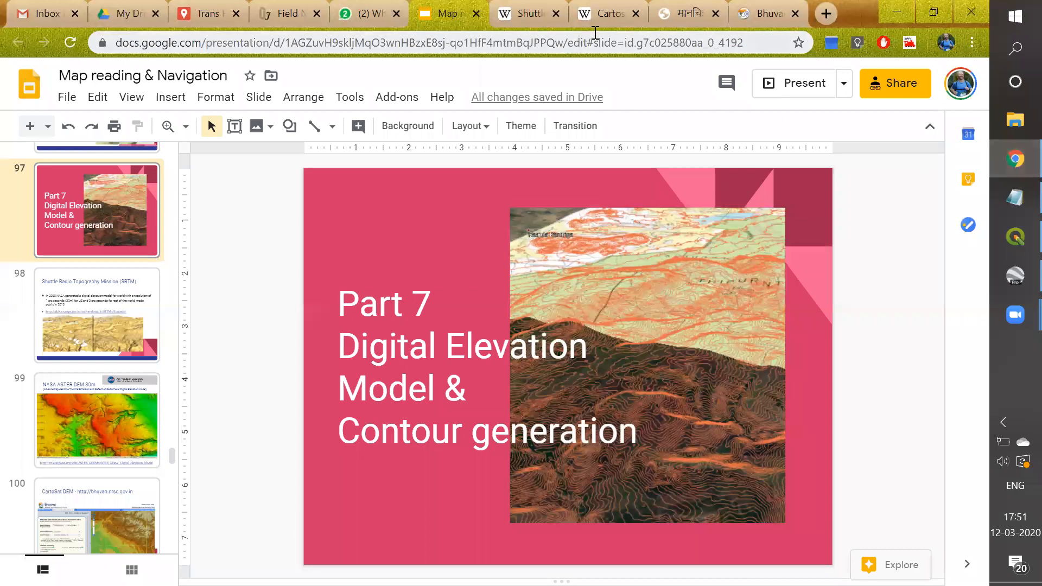
pyautogui.click(685, 13)
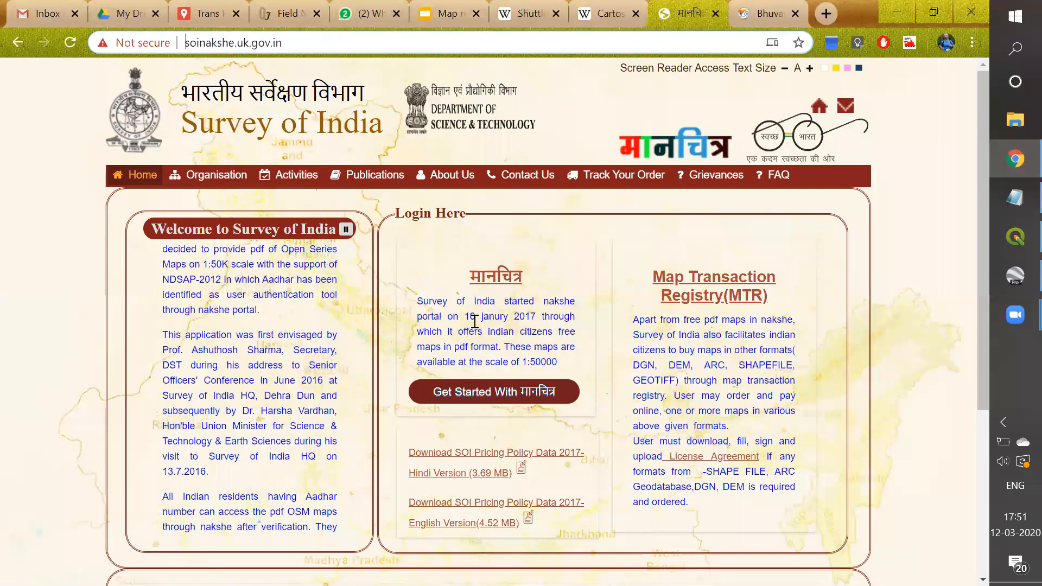
# Switch to the Geo SOI.txt notes in Notepad and copy the map sheet number D44N14
pyautogui.click(1014, 195)
pyautogui.doubleClick(630, 229)
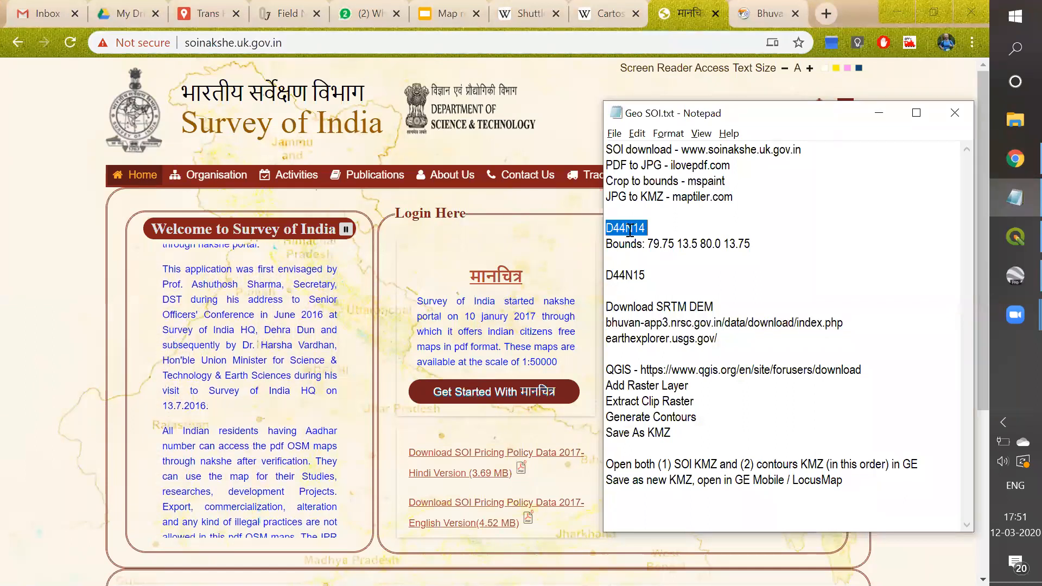
pyautogui.rightClick(630, 229)
pyautogui.click(667, 277)
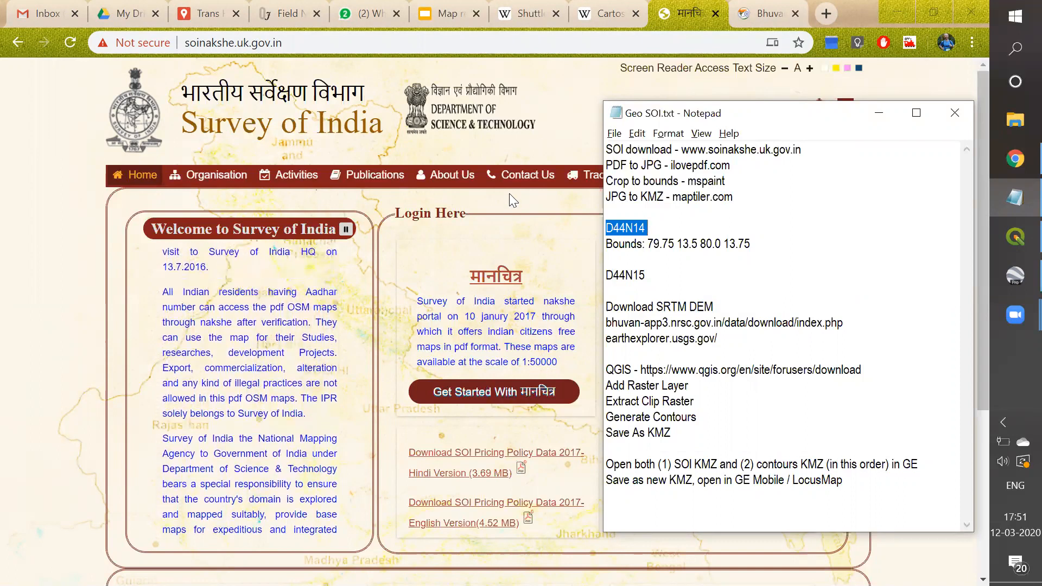
pyautogui.click(552, 115)
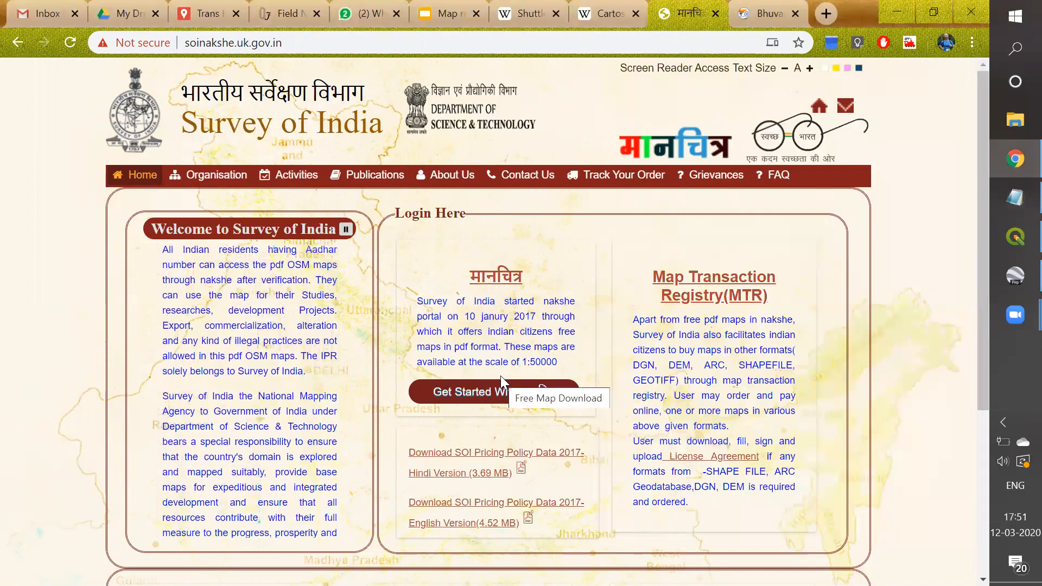
pyautogui.click(1010, 198)
pyautogui.rightClick(640, 228)
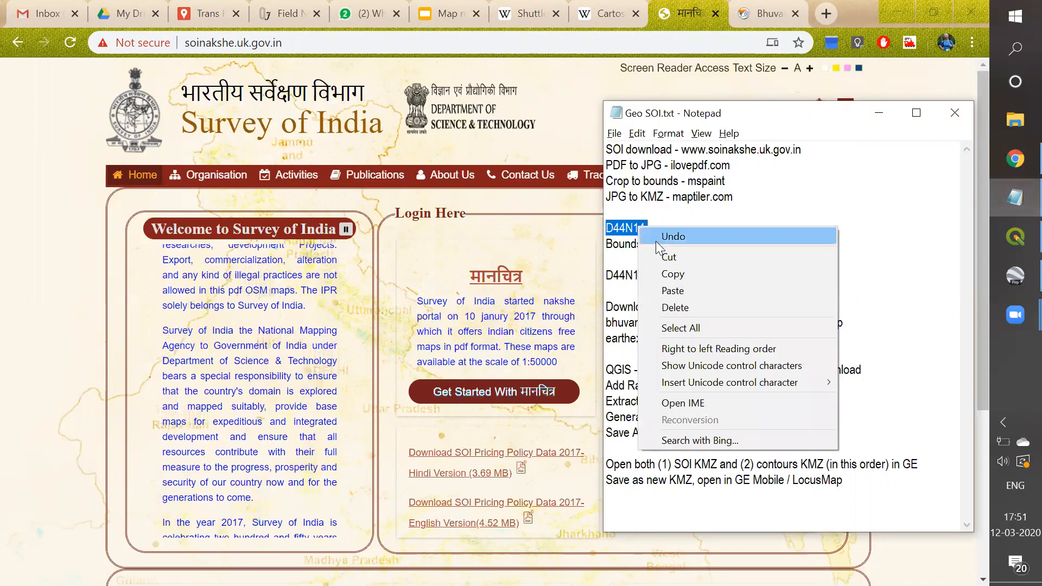
pyautogui.click(671, 273)
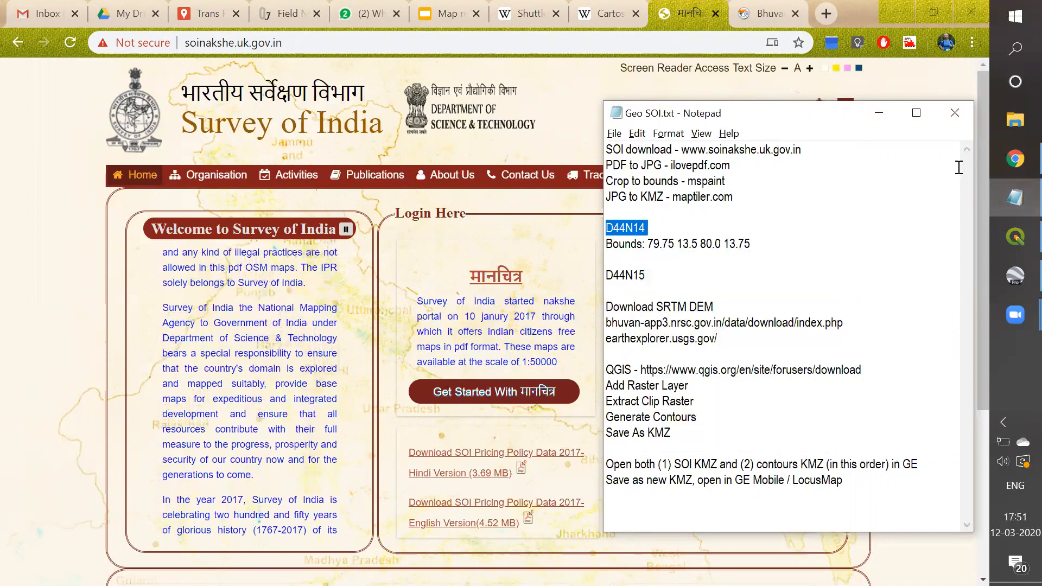
# Switch to Google Earth Pro and start a new image overlay in the nested Temporary Places folder
pyautogui.click(1017, 275)
pyautogui.rightClick(93, 203)
pyautogui.moveTo(109, 211)
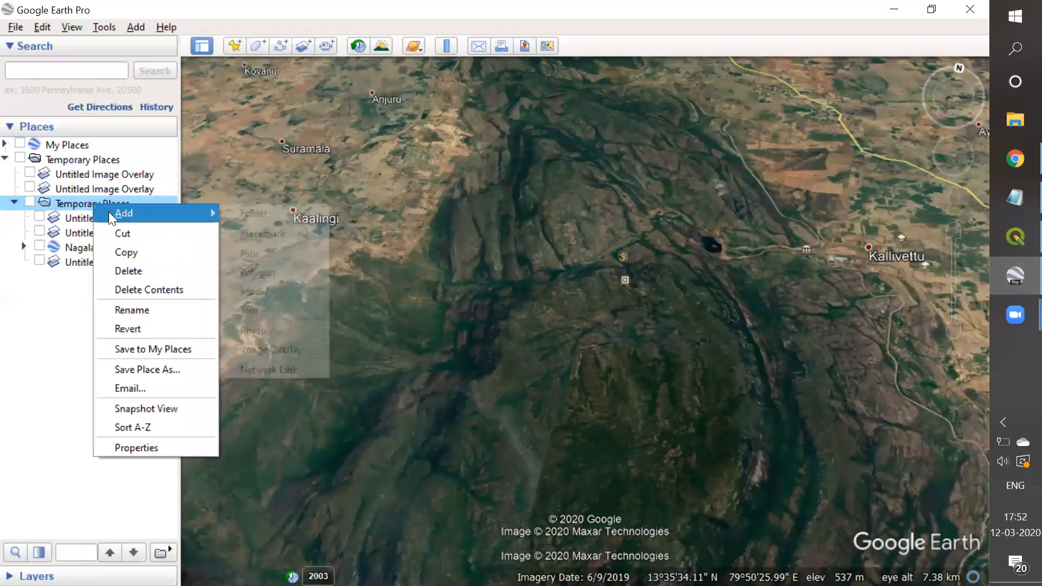
pyautogui.click(294, 345)
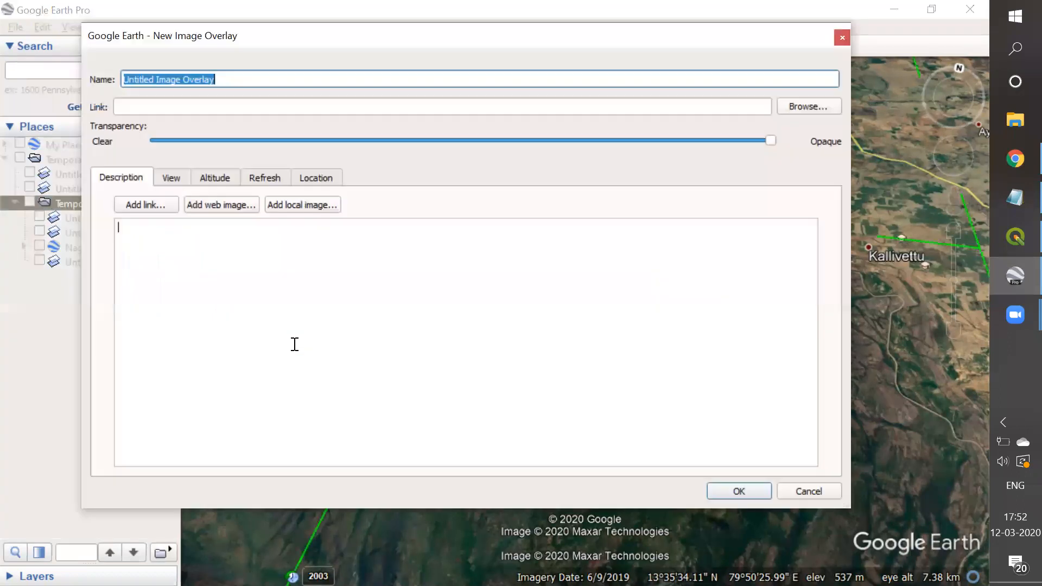
# Search the Downloads folder for D44N14 and link D44N14_cropped.jpg as the overlay's image
pyautogui.click(816, 106)
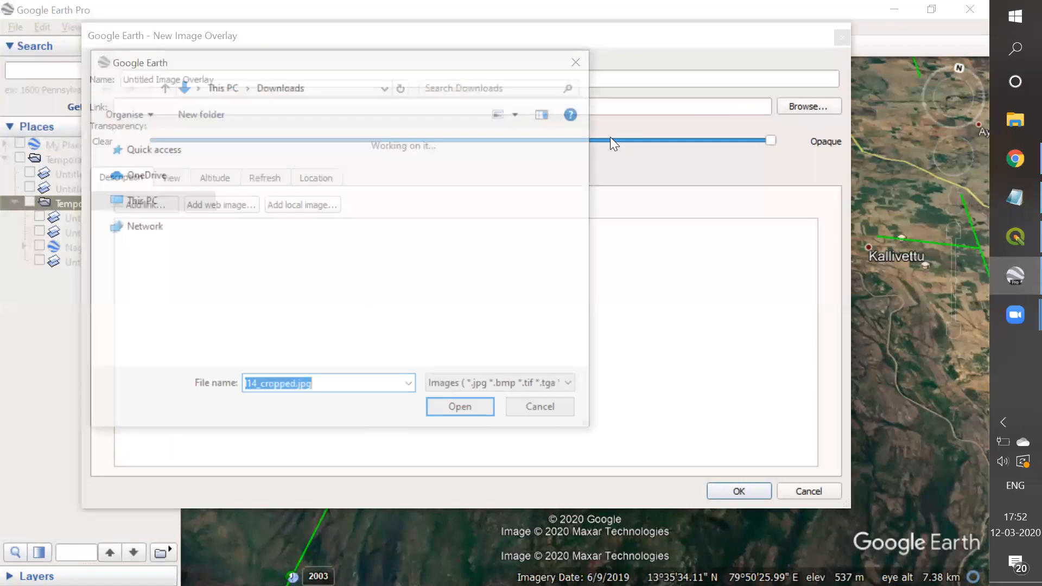
pyautogui.click(474, 87)
pyautogui.write('D44N14')
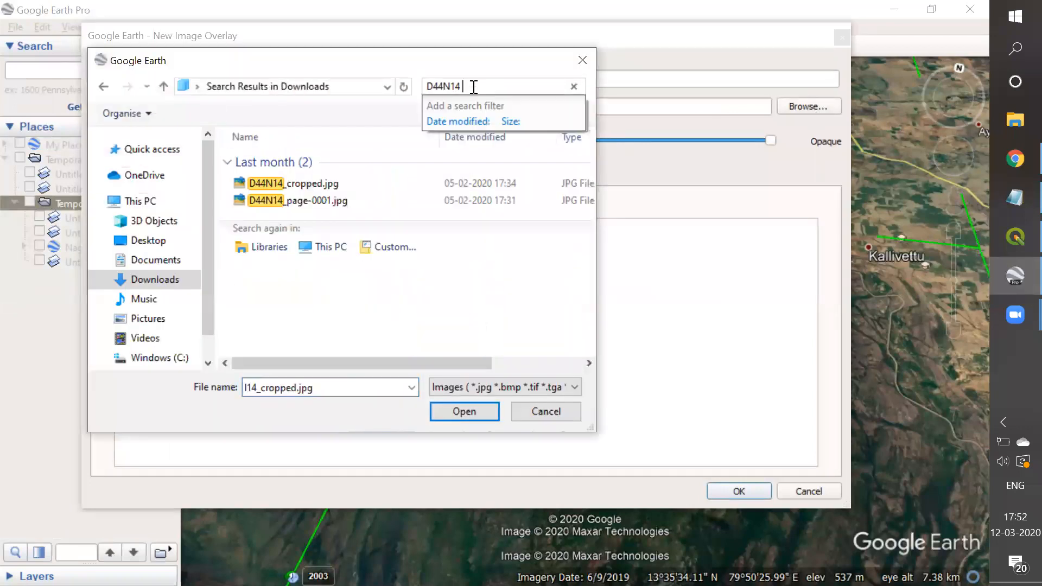
pyautogui.doubleClick(264, 180)
# Show the overlay's location settings, copy 79.75 from the Notepad bounds, and set the West boundary to 79.75 in Google Earth Pro
pyautogui.click(309, 174)
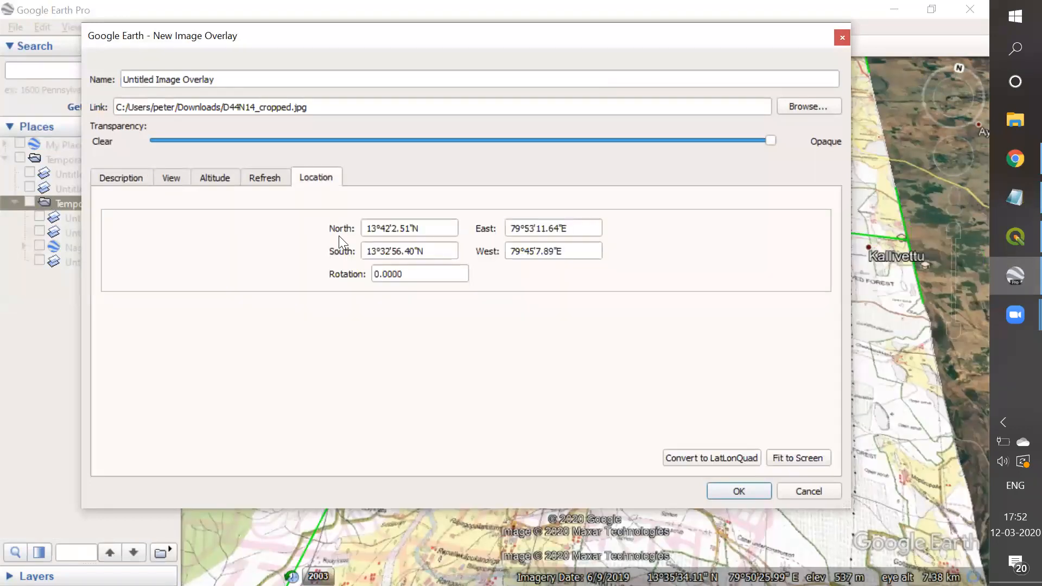
pyautogui.click(1007, 209)
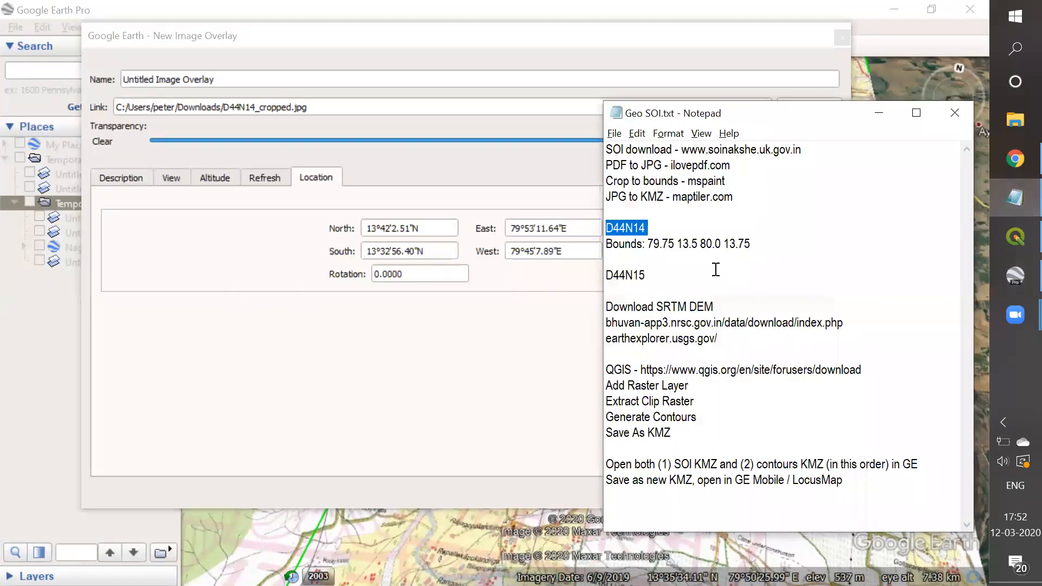
pyautogui.moveTo(649, 244); pyautogui.dragTo(669, 241)
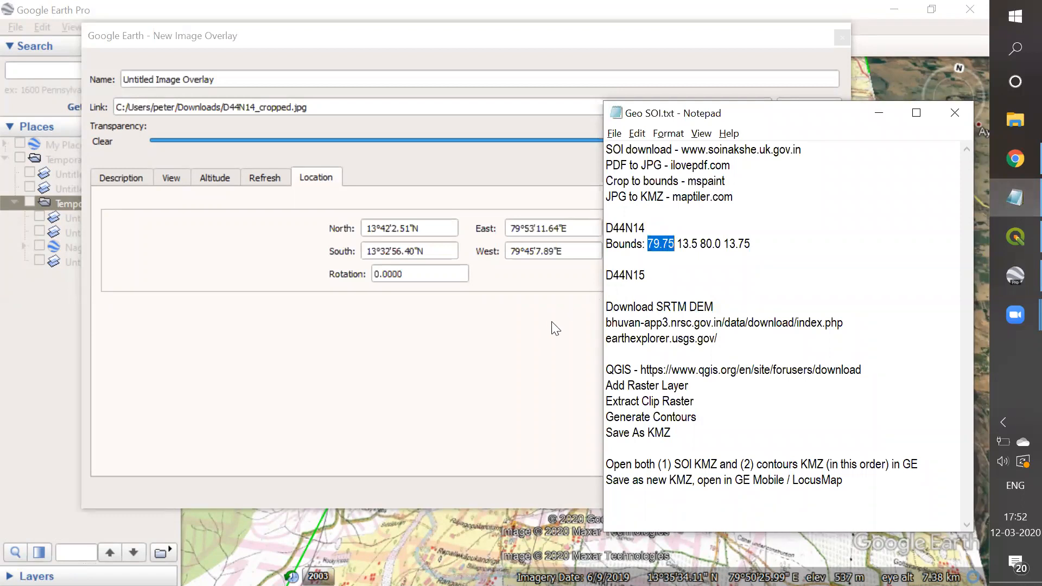
pyautogui.click(479, 263)
pyautogui.hotkey('ctrl', 'v')
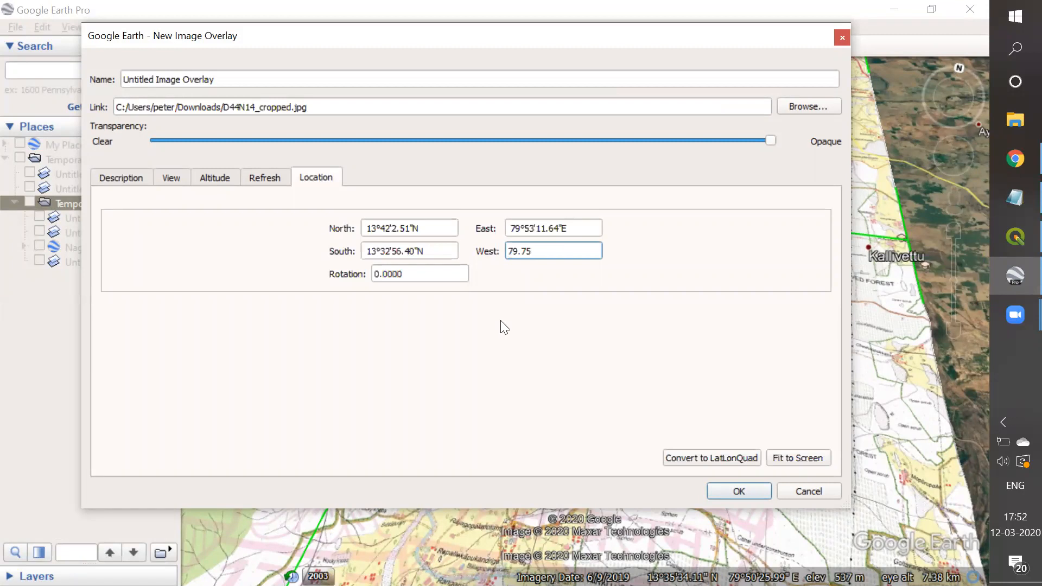
pyautogui.press('Tab')
# Copy 80.0 from the D44N14 bounds in Notepad and set the overlay's East boundary to 80.0 in Google Earth Pro
pyautogui.hotkey('alt', 'Tab')
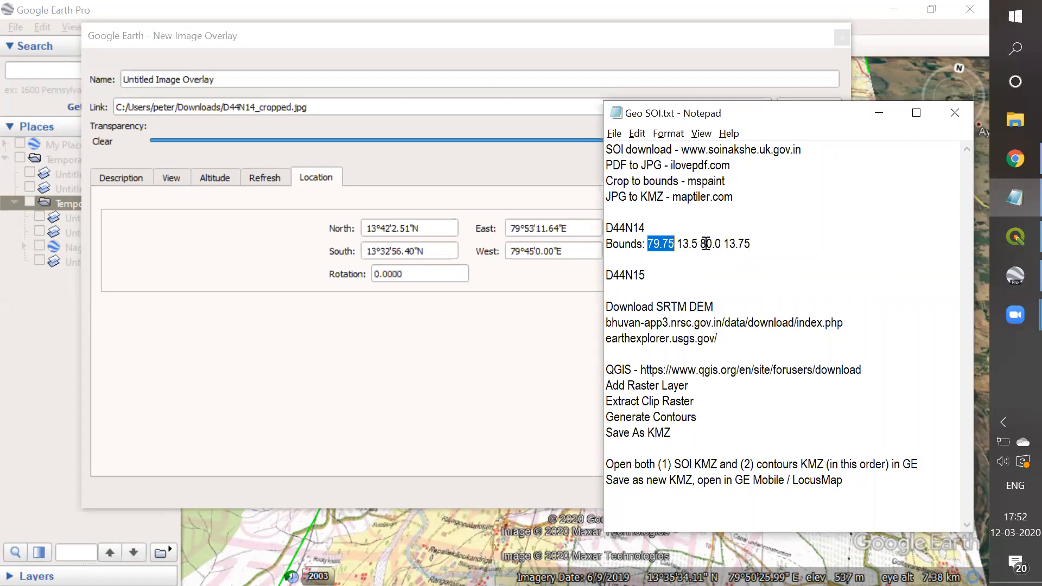
pyautogui.moveTo(700, 244); pyautogui.dragTo(718, 243)
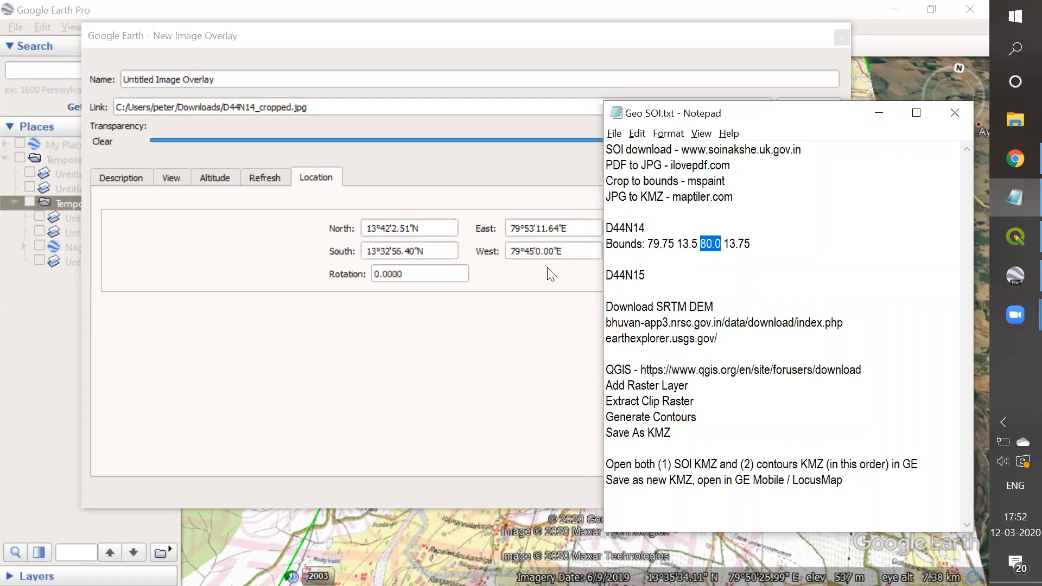
pyautogui.hotkey('alt', 'Tab')
pyautogui.moveTo(577, 228); pyautogui.dragTo(487, 229)
pyautogui.hotkey('ctrl', 'v')
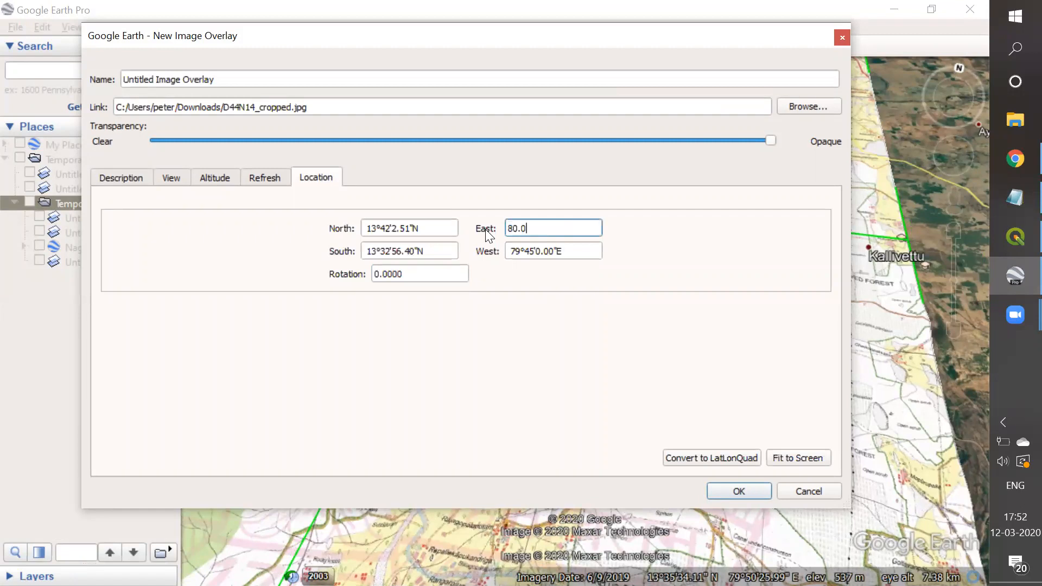
pyautogui.press('Tab')
# Copy 13.5 from the D44N14 bounds in Notepad and set the overlay's South boundary to 13.5 in Google Earth Pro
pyautogui.hotkey('alt', 'Tab')
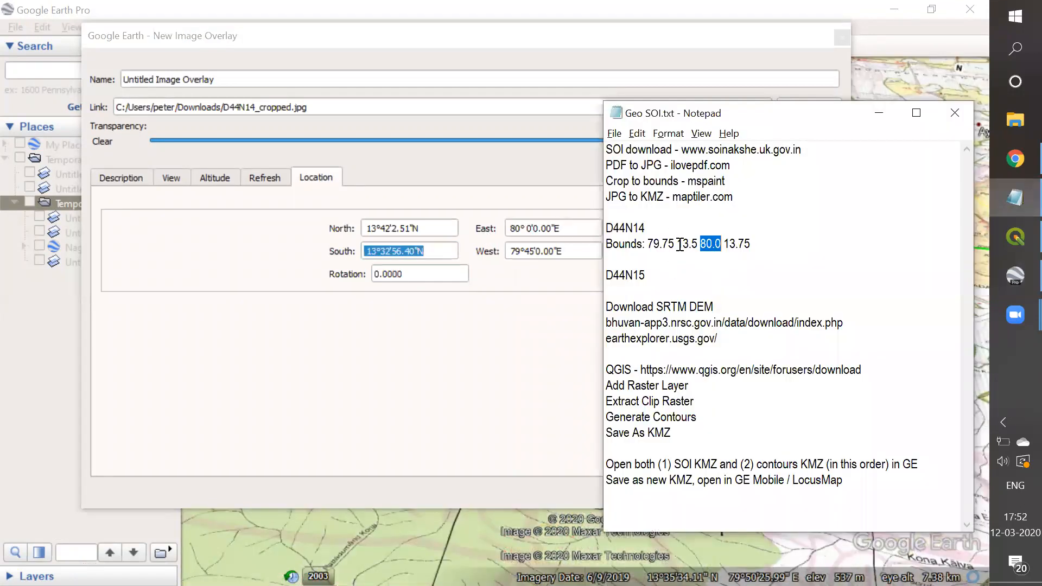
pyautogui.hotkey('alt', 'Tab')
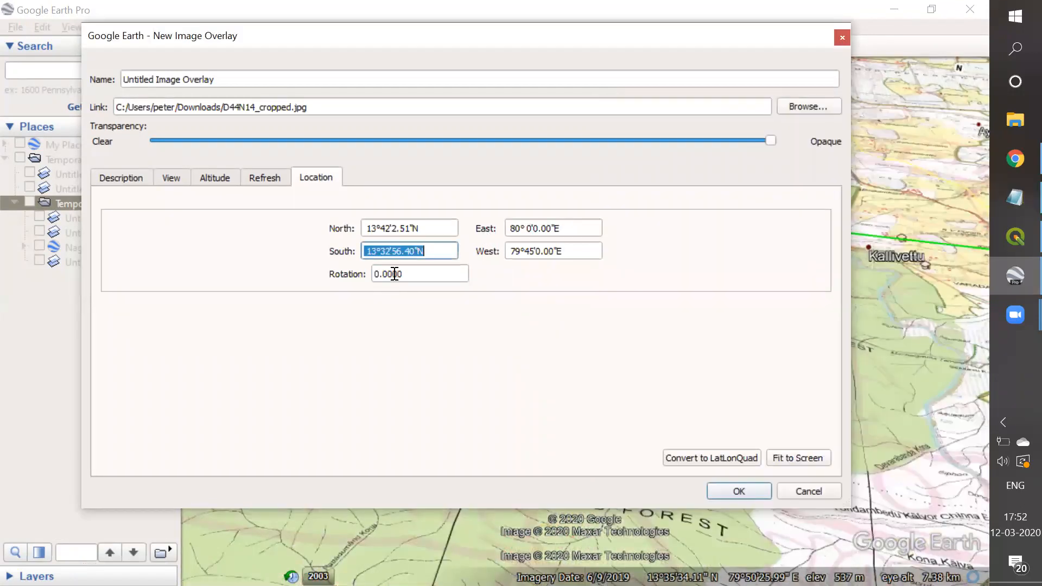
pyautogui.hotkey('ctrl', 'v')
pyautogui.press('Tab')
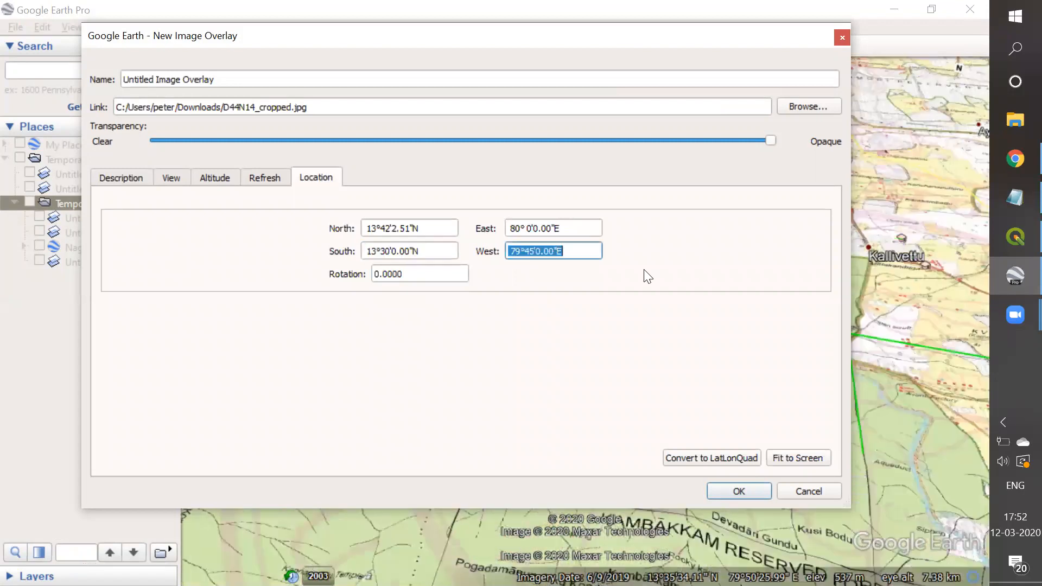
# Copy 13.75 from Notepad, set the overlay's North boundary to 13.75 in Google Earth Pro, and create the overlay
pyautogui.hotkey('alt', 'Tab')
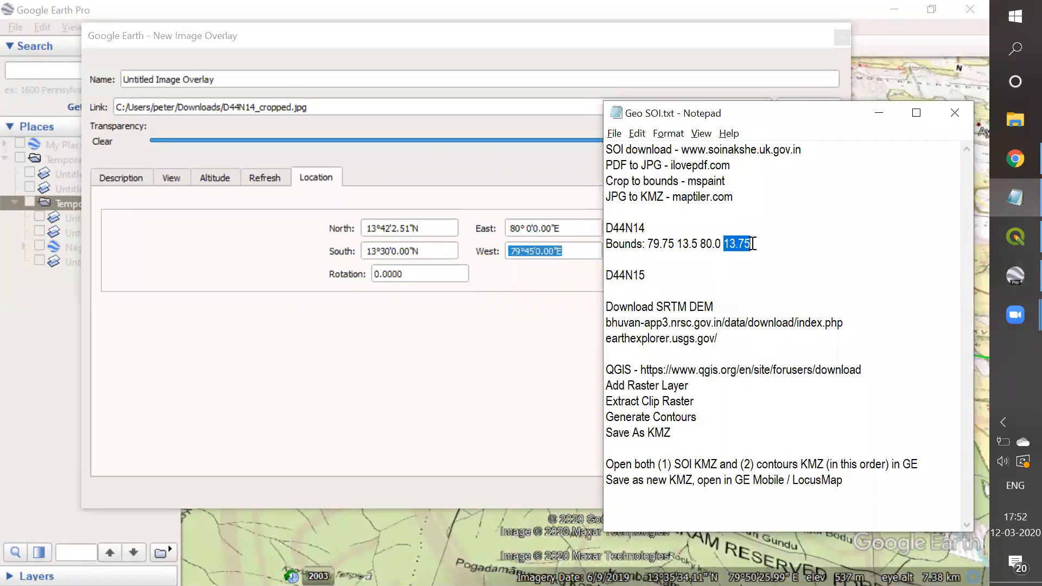
pyautogui.moveTo(420, 225); pyautogui.dragTo(369, 232)
pyautogui.hotkey('ctrl', 'v')
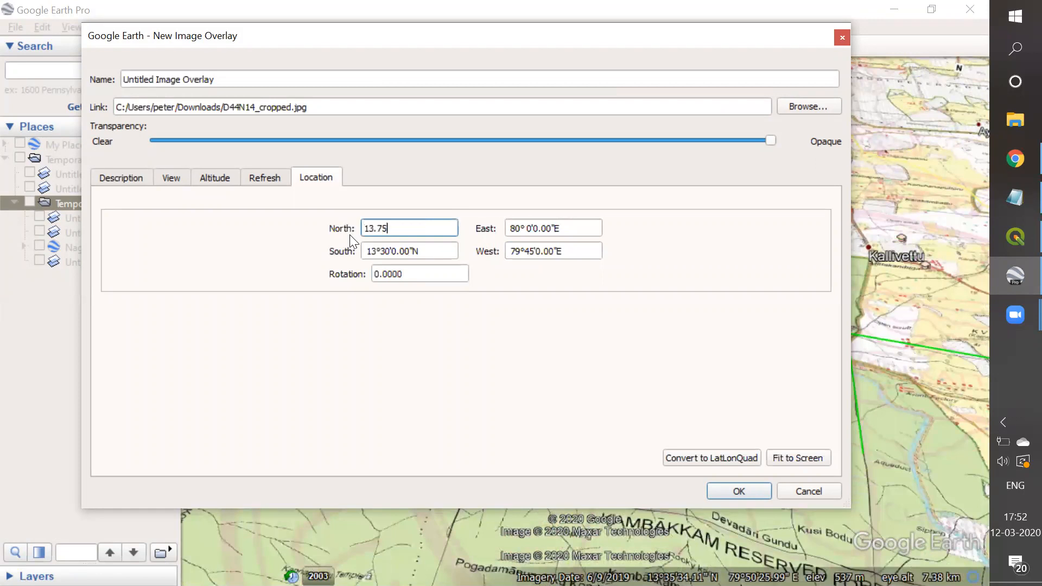
pyautogui.press('Tab')
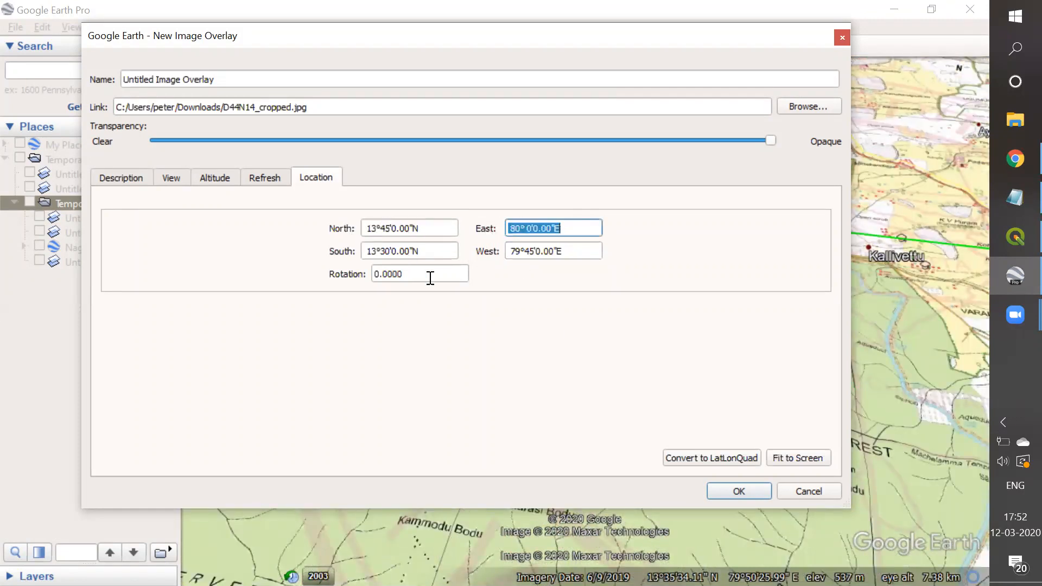
pyautogui.click(738, 491)
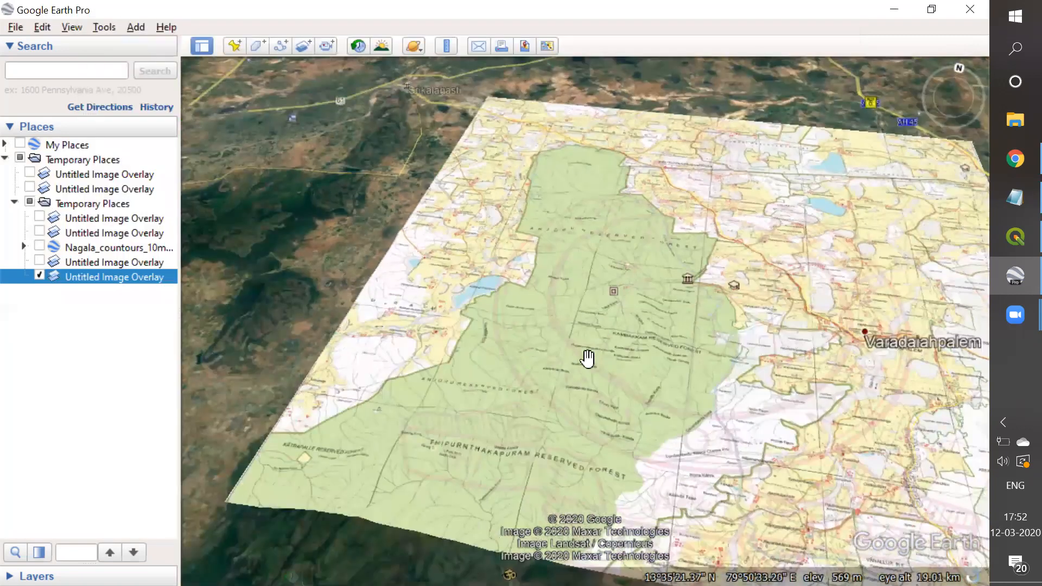
# Examine the draped topographic sheet in tilted 3D view, from its full extent to the Thipurnthakapuram Reserved Forest
pyautogui.moveTo(587, 358); pyautogui.dragTo(510, 272)
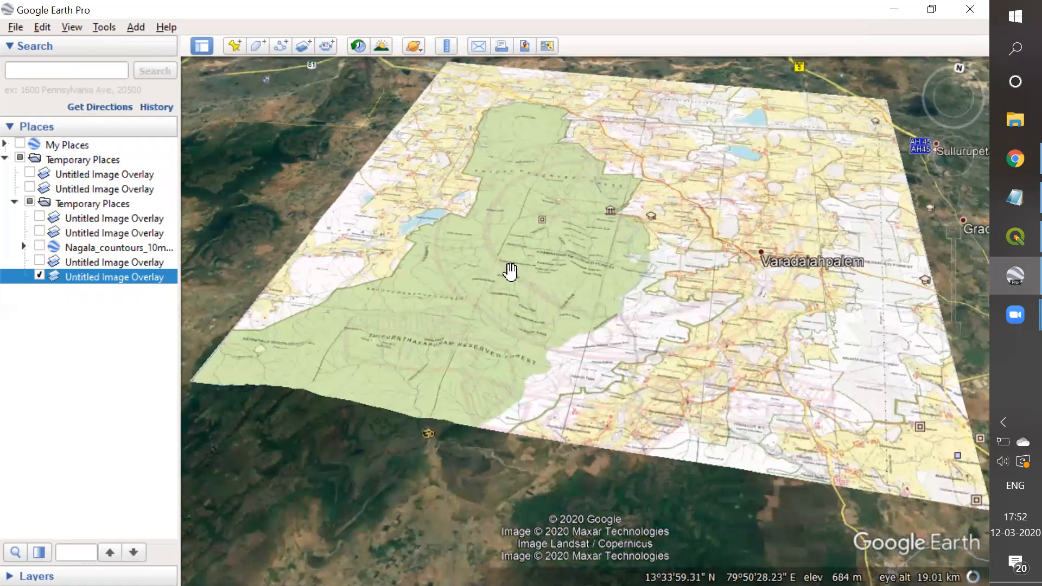
pyautogui.hotkey('shift', 'Right')
pyautogui.hotkey('shift', 'Down')
pyautogui.hotkey('shift', 'Down')
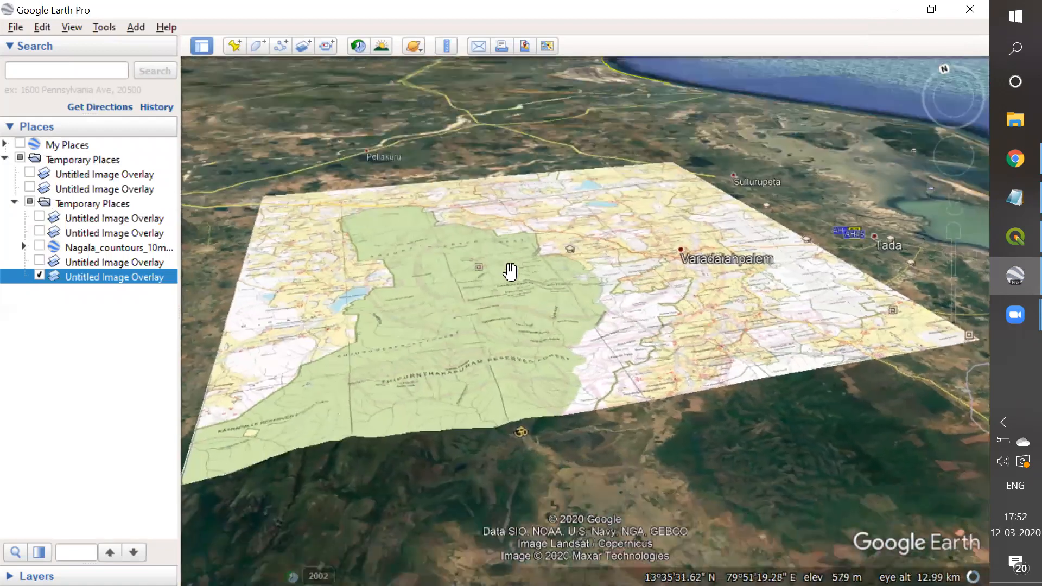
pyautogui.hotkey('shift', 'Left')
pyautogui.scroll(5, 509, 272)
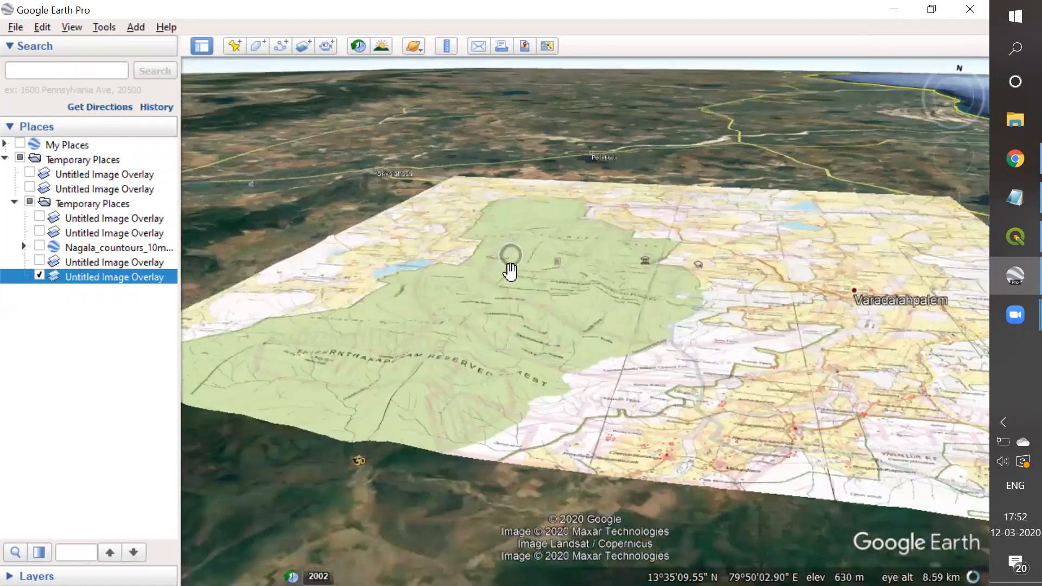
pyautogui.scroll(-3, 610, 260)
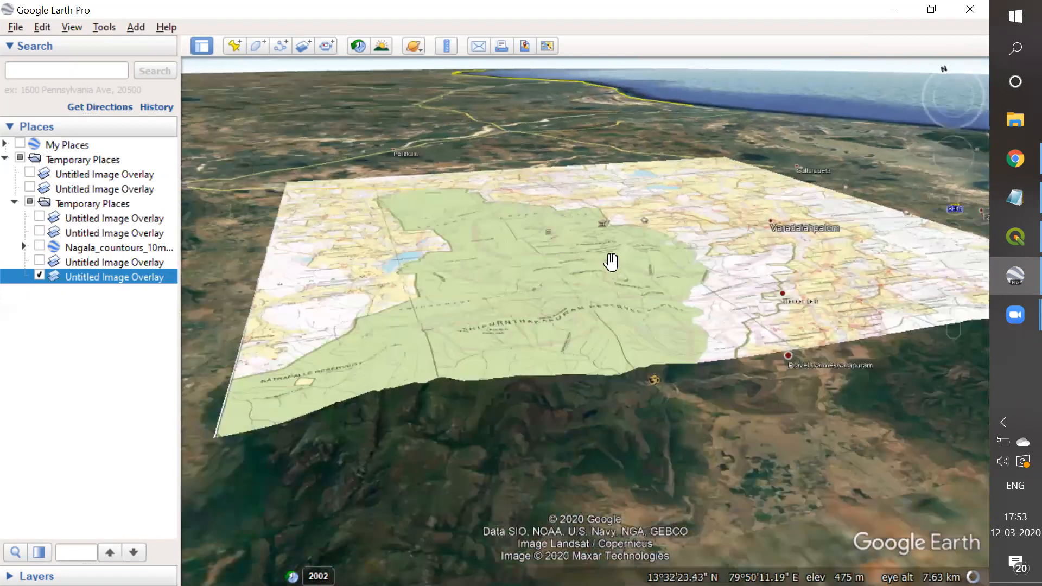
pyautogui.scroll(-1, 553, 241)
pyautogui.scroll(4, 553, 241)
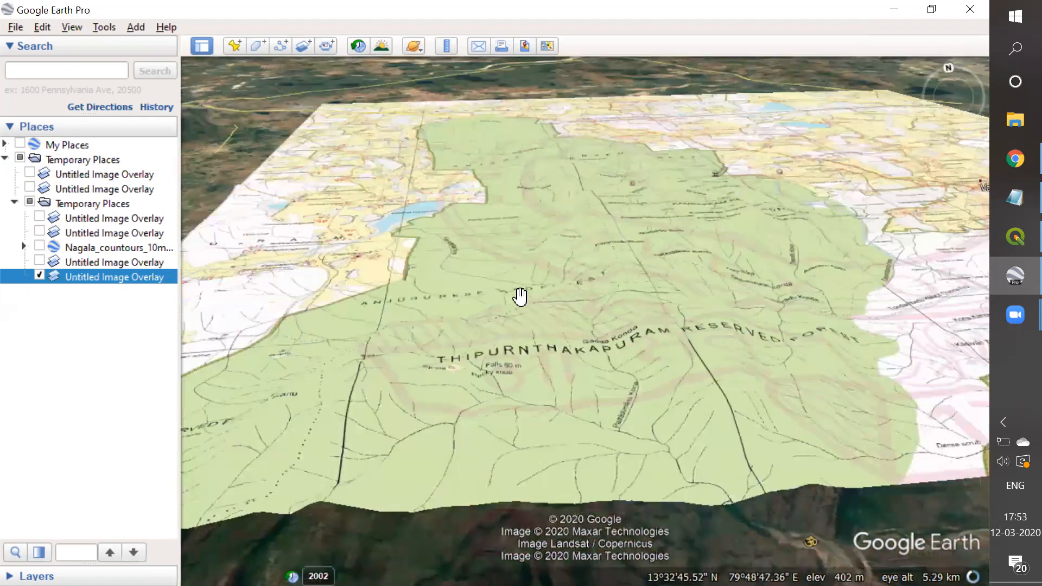
pyautogui.hotkey('shift', 'Down')
pyautogui.hotkey('shift', 'Up')
pyautogui.moveTo(520, 341); pyautogui.dragTo(510, 280)
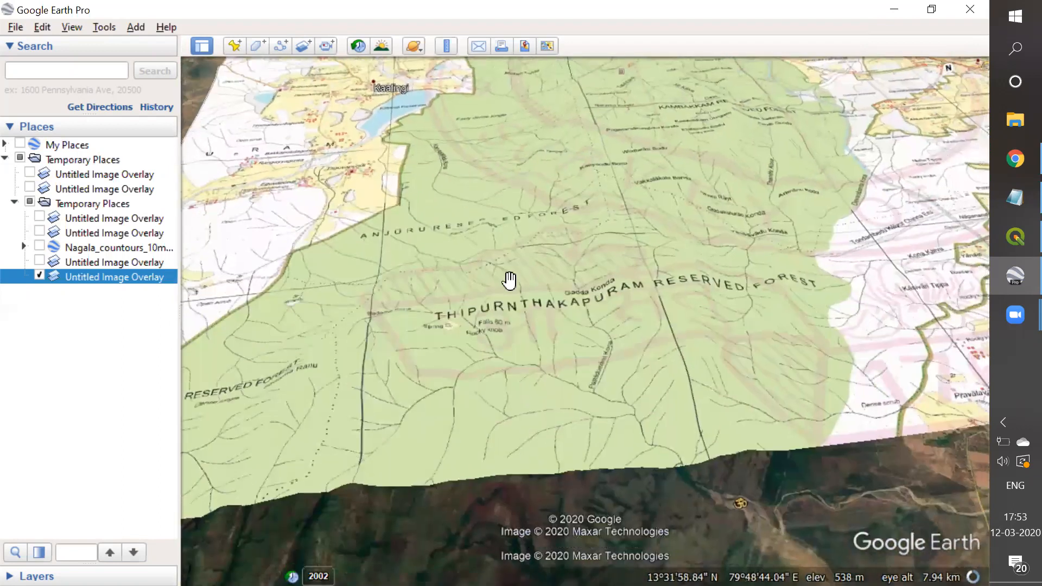
# Minimize Google Earth Pro and Notepad, and show the Shuttle Radar Topography Mission Wikipedia article in Chrome
pyautogui.click(893, 10)
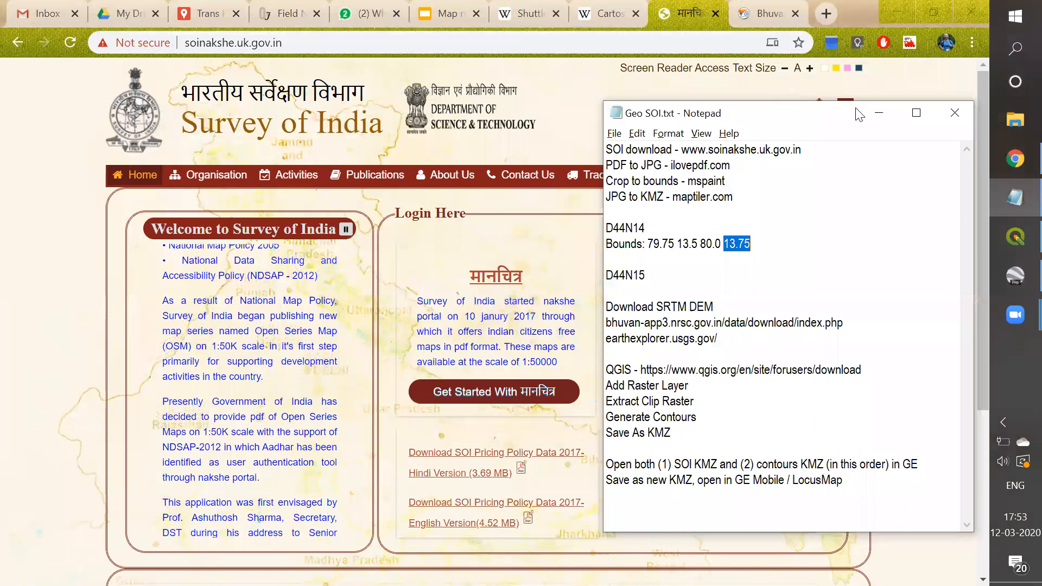
pyautogui.click(871, 112)
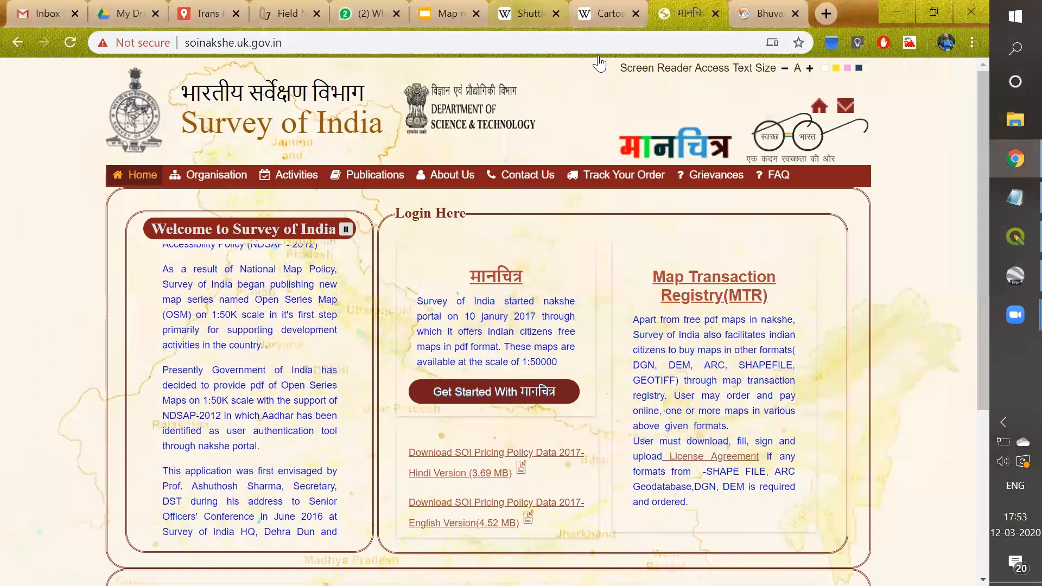
pyautogui.click(525, 14)
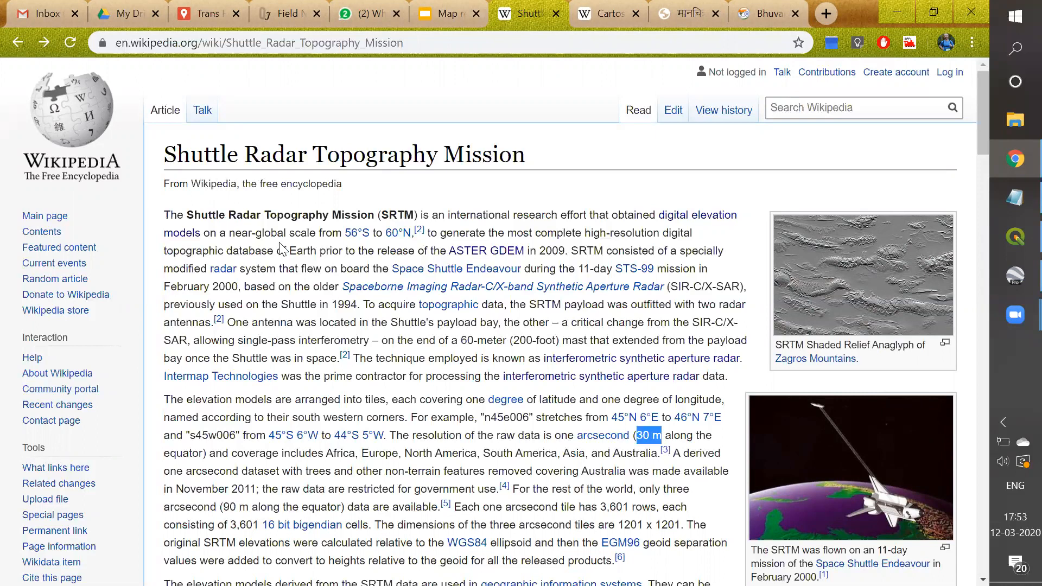
# Highlight the SRTM latitude coverage, the ASTER GDEM release year and the elevation tile extent in the article's opening paragraphs
pyautogui.moveTo(345, 234); pyautogui.dragTo(414, 234)
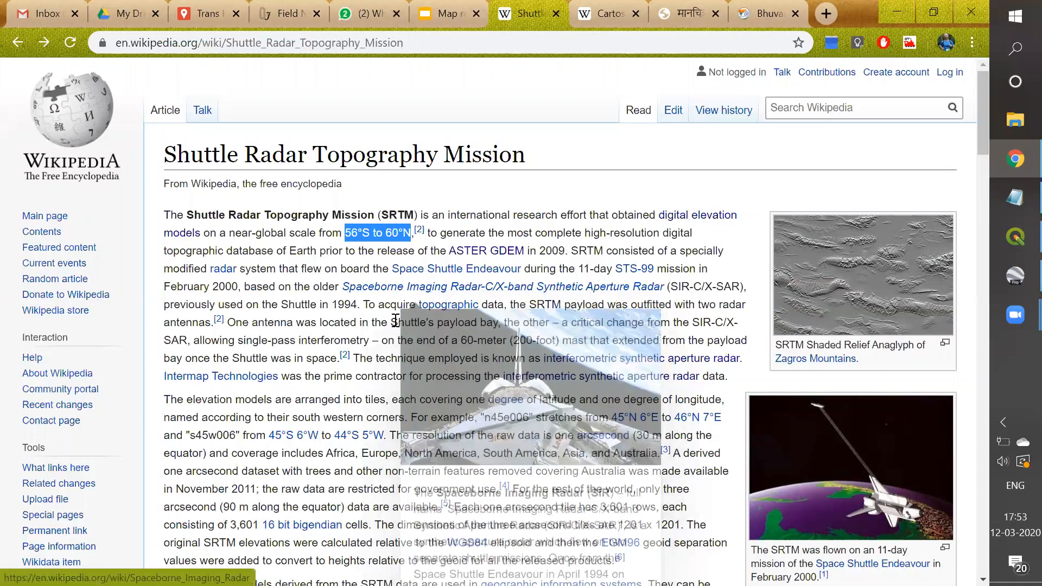
pyautogui.doubleClick(552, 247)
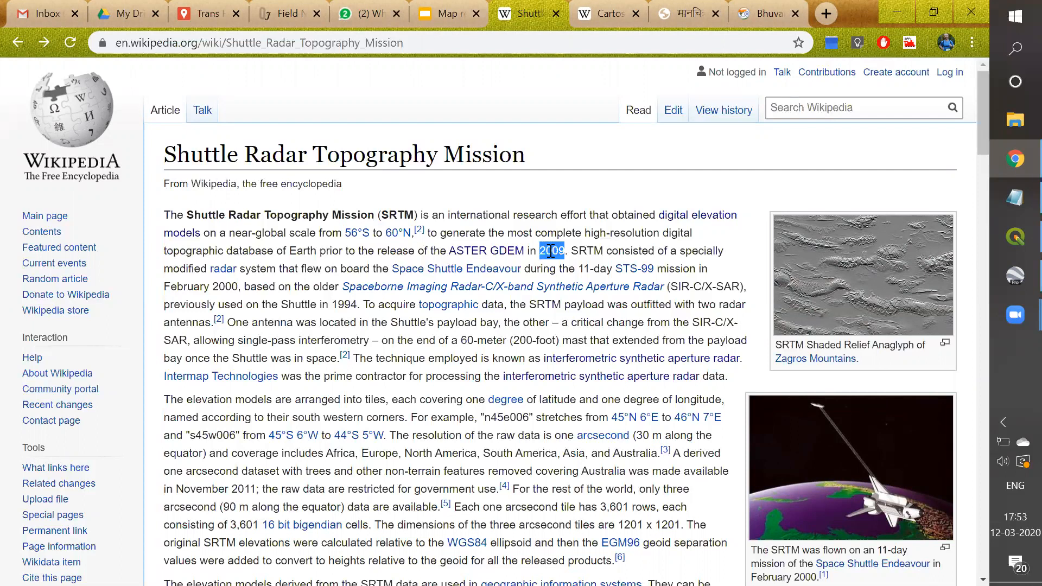
pyautogui.scroll(-1, 552, 251)
pyautogui.doubleClick(374, 318)
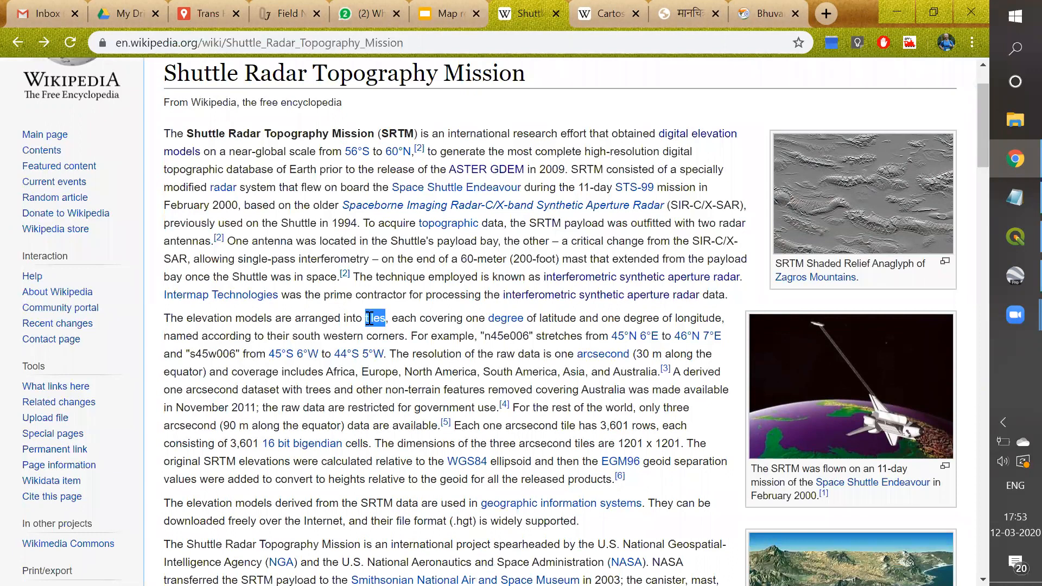
pyautogui.scroll(-1, 369, 318)
pyautogui.moveTo(466, 236); pyautogui.dragTo(724, 236)
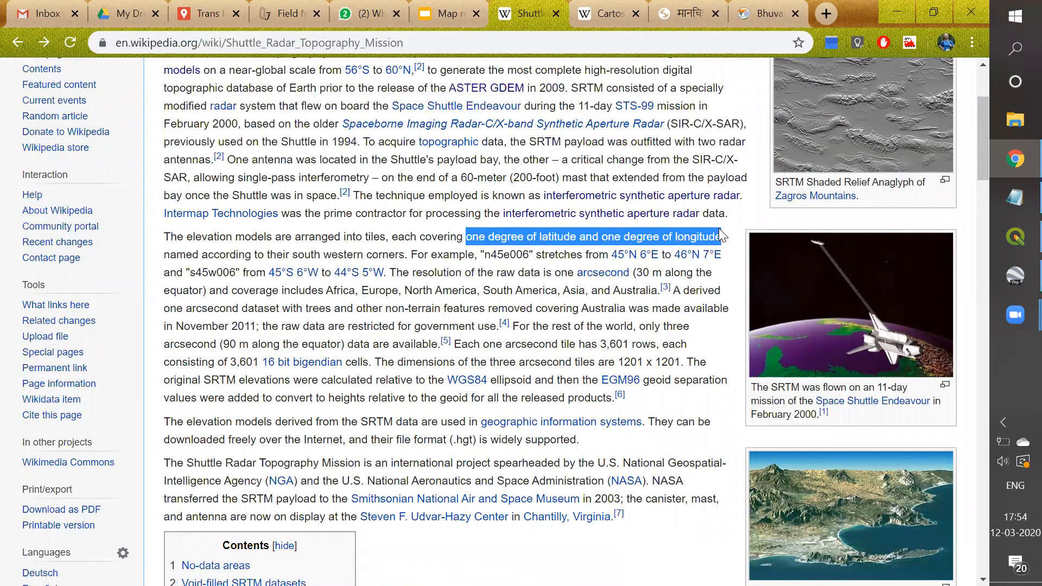
# Highlight the example tile name n45e006 and the raw data resolution in the article's paragraph on elevation tiles
pyautogui.scroll(1, 490, 325)
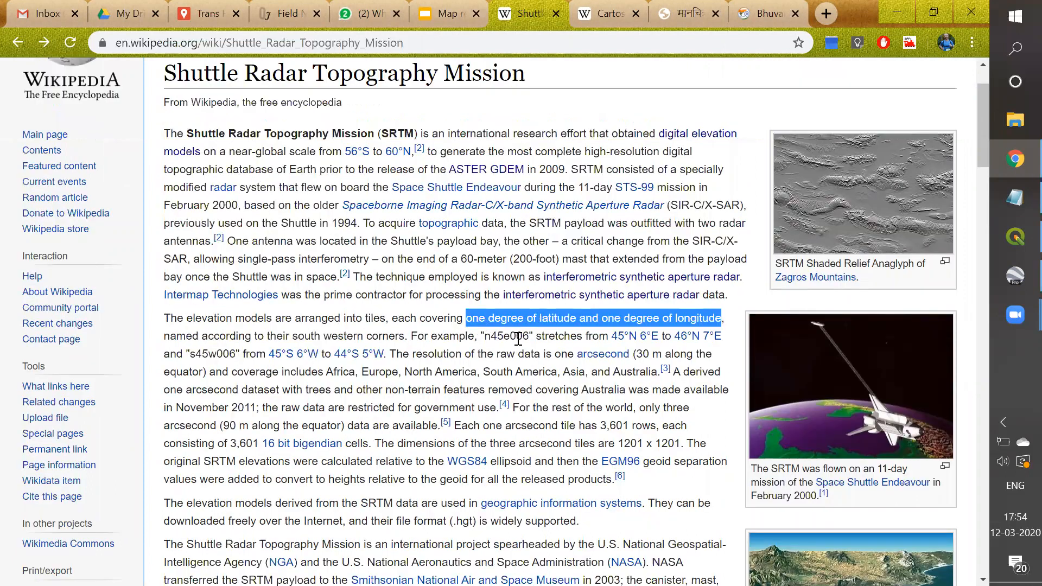
pyautogui.doubleClick(517, 337)
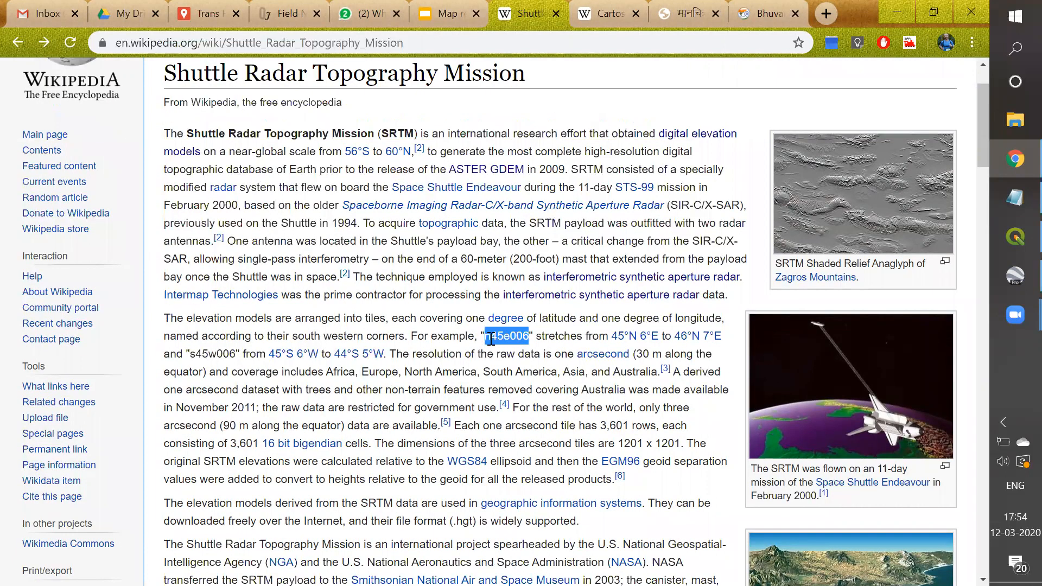
pyautogui.moveTo(504, 335); pyautogui.dragTo(529, 335)
pyautogui.moveTo(484, 335); pyautogui.dragTo(529, 334)
pyautogui.doubleClick(453, 354)
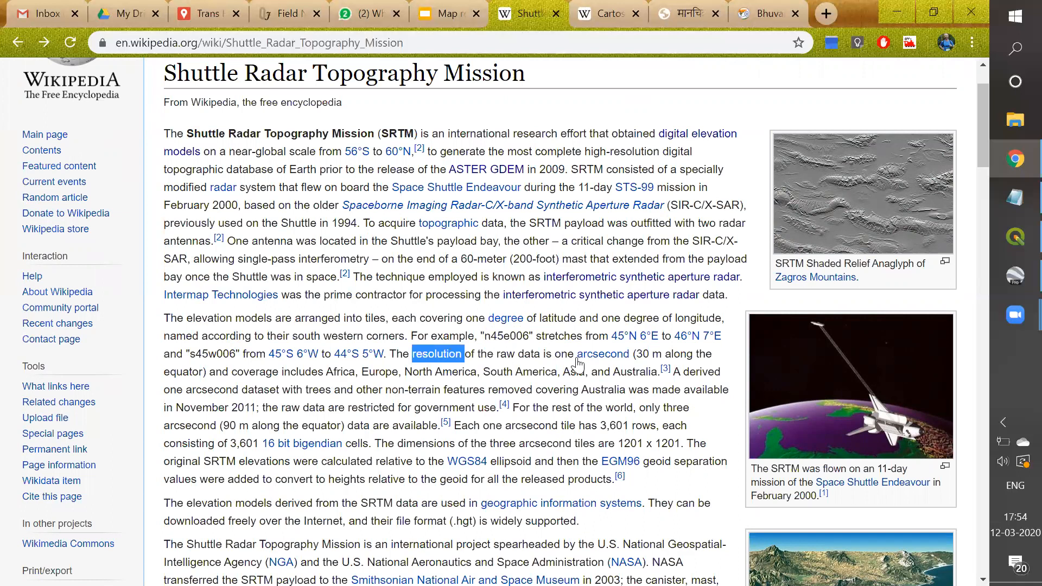
pyautogui.doubleClick(602, 354)
pyautogui.moveTo(626, 348)
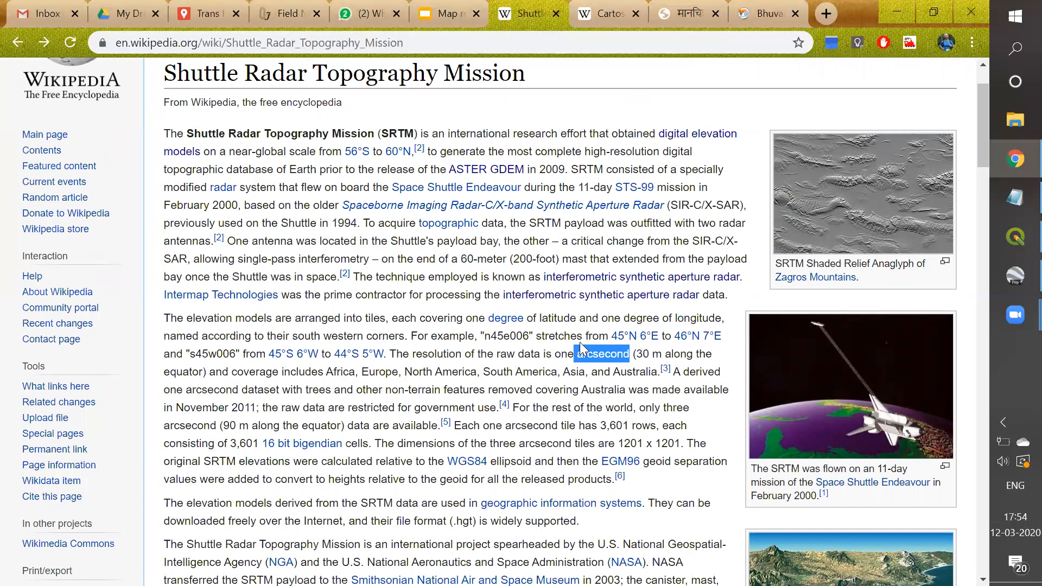
pyautogui.doubleClick(643, 354)
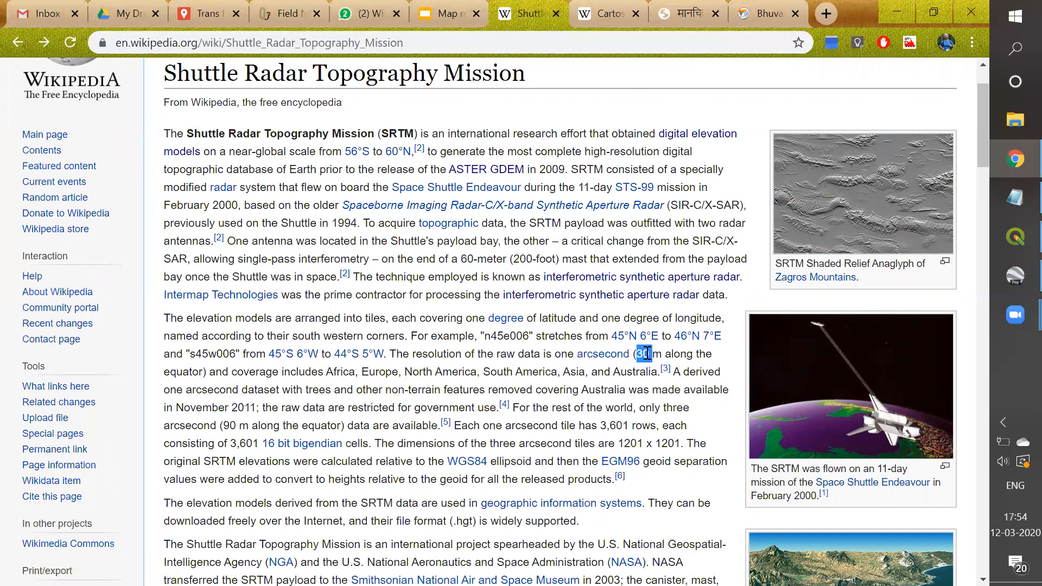
pyautogui.moveTo(660, 356); pyautogui.dragTo(637, 354)
pyautogui.scroll(-1, 636, 354)
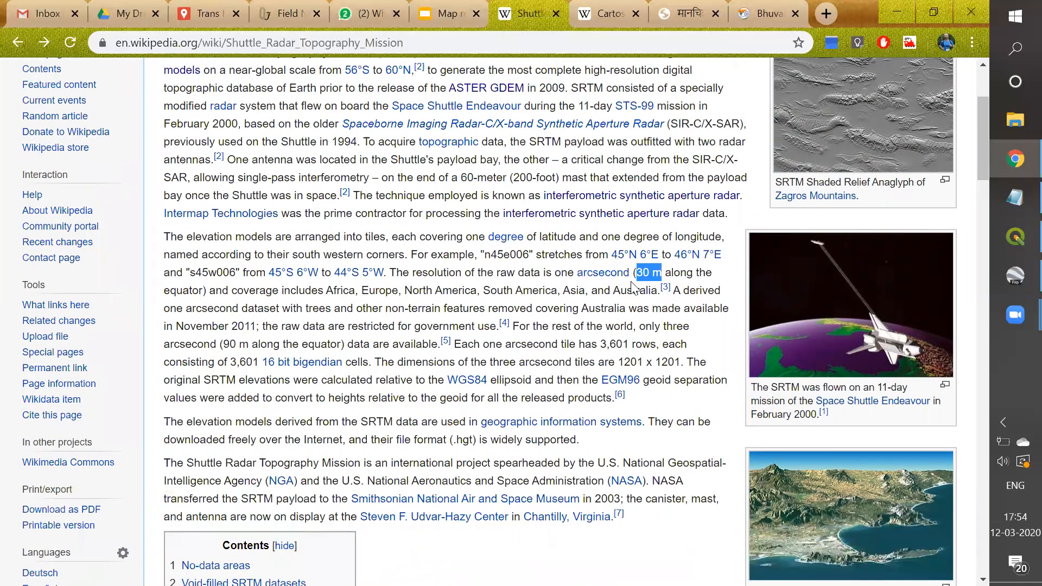
pyautogui.scroll(1, 631, 284)
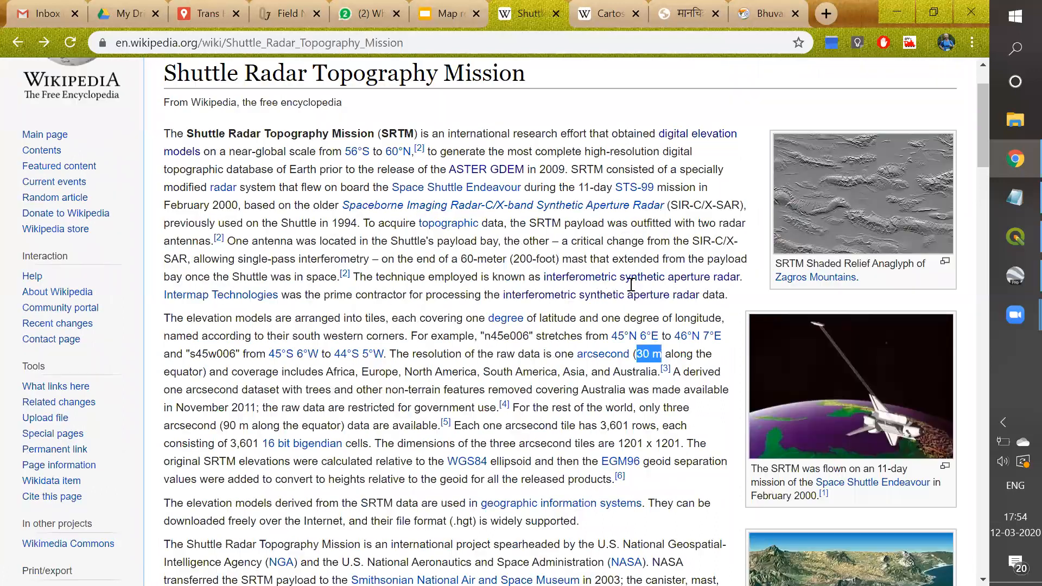
# Show the Cartosat Wikipedia article and highlight the series name, the satellites list and its Cartosat-1 entry
pyautogui.click(609, 20)
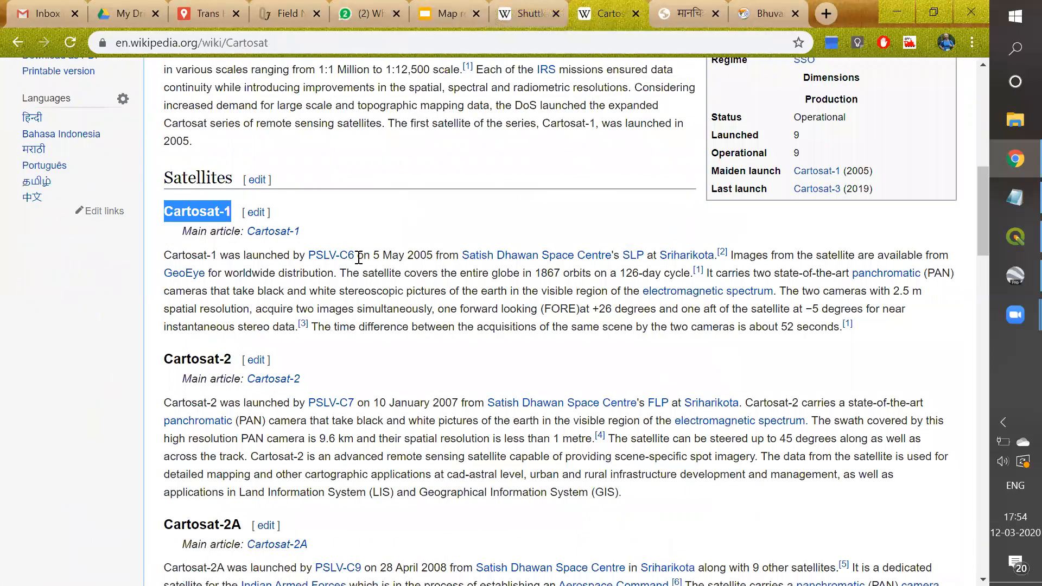
pyautogui.scroll(10, 269, 238)
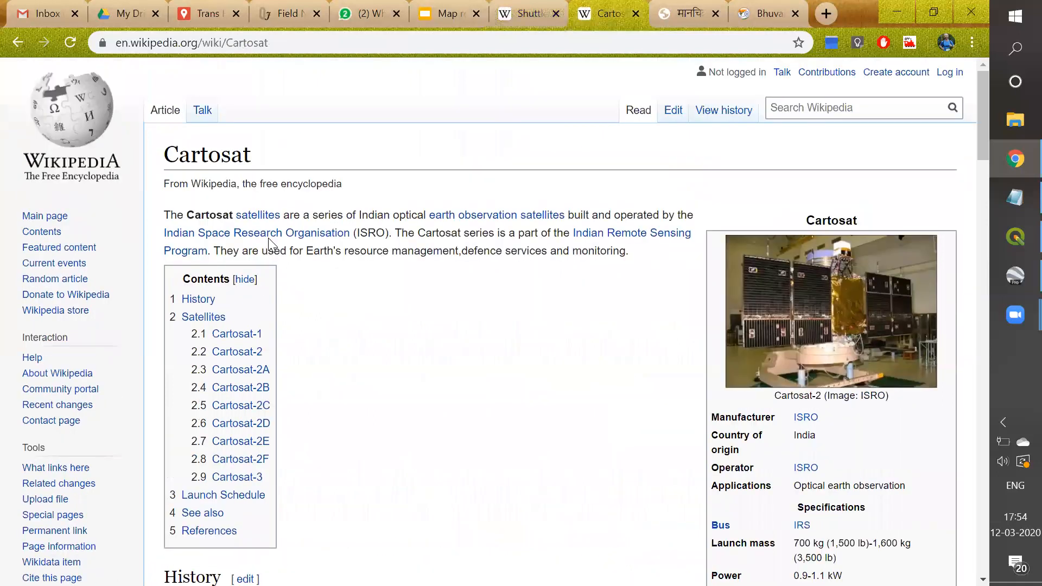
pyautogui.doubleClick(215, 214)
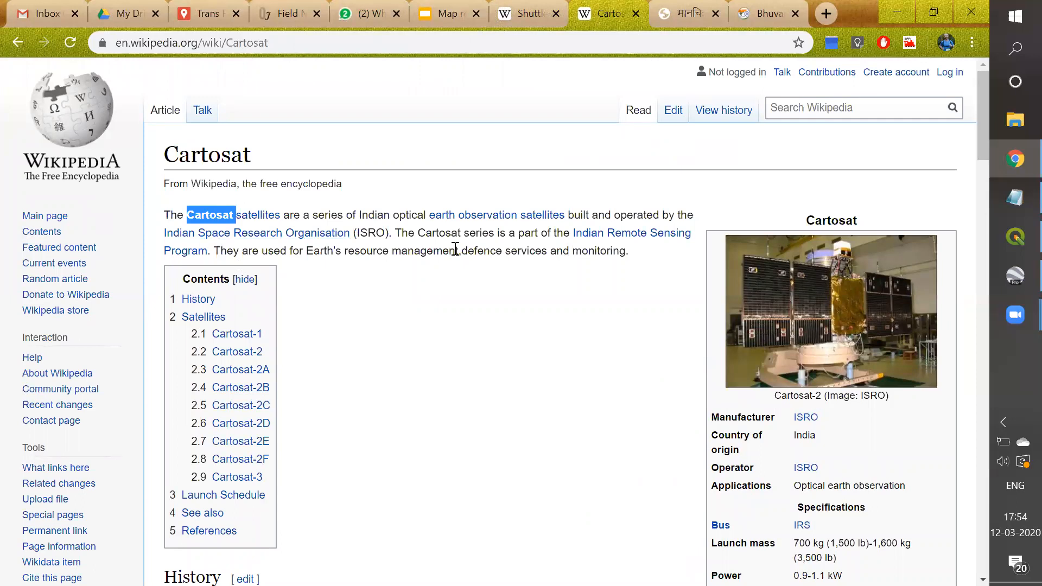
pyautogui.scroll(-1, 372, 291)
pyautogui.moveTo(267, 402); pyautogui.dragTo(167, 237)
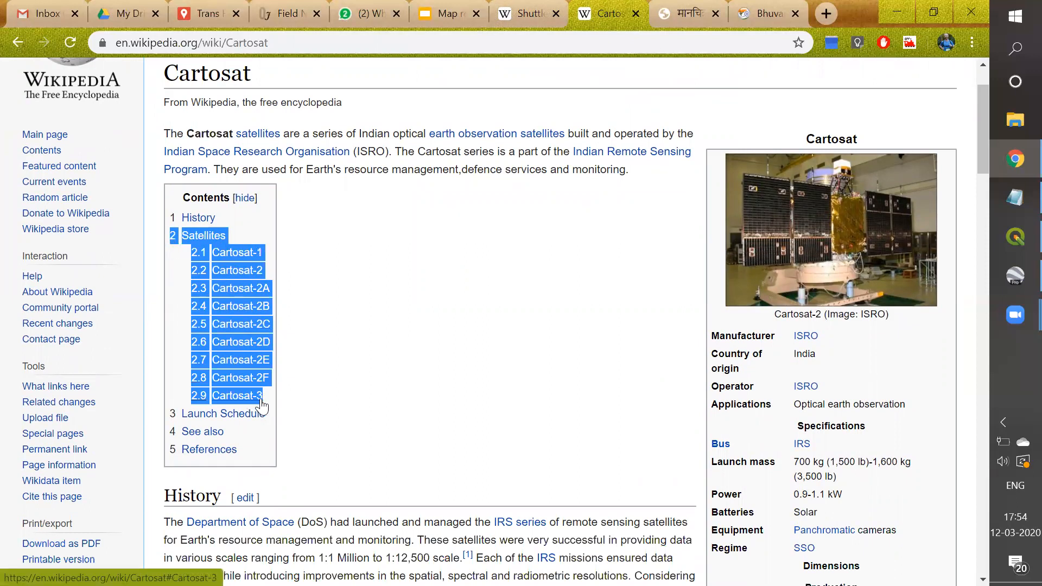
pyautogui.click(289, 389)
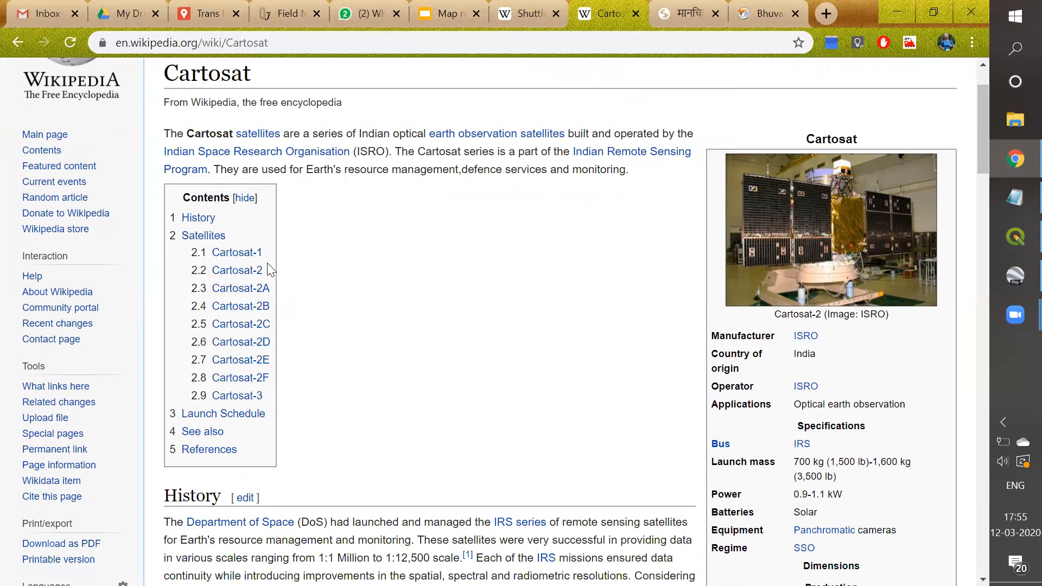
pyautogui.moveTo(265, 254); pyautogui.dragTo(183, 256)
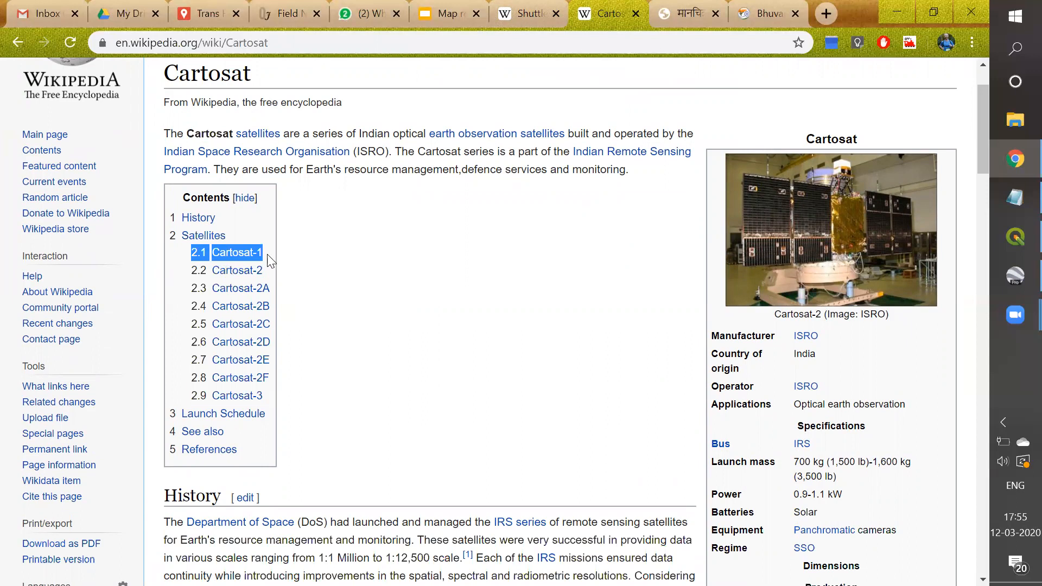
# On the Bhuvan Open Data Archive page, choose the Cartosat-1 subcategory and the CartoDEM Version-3 R1 product
pyautogui.click(760, 13)
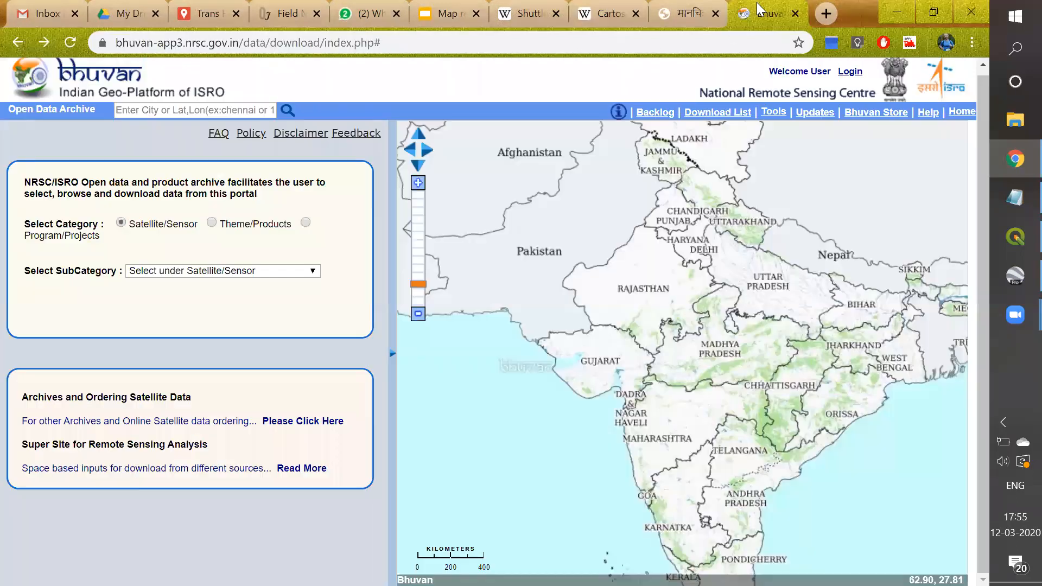
pyautogui.click(375, 42)
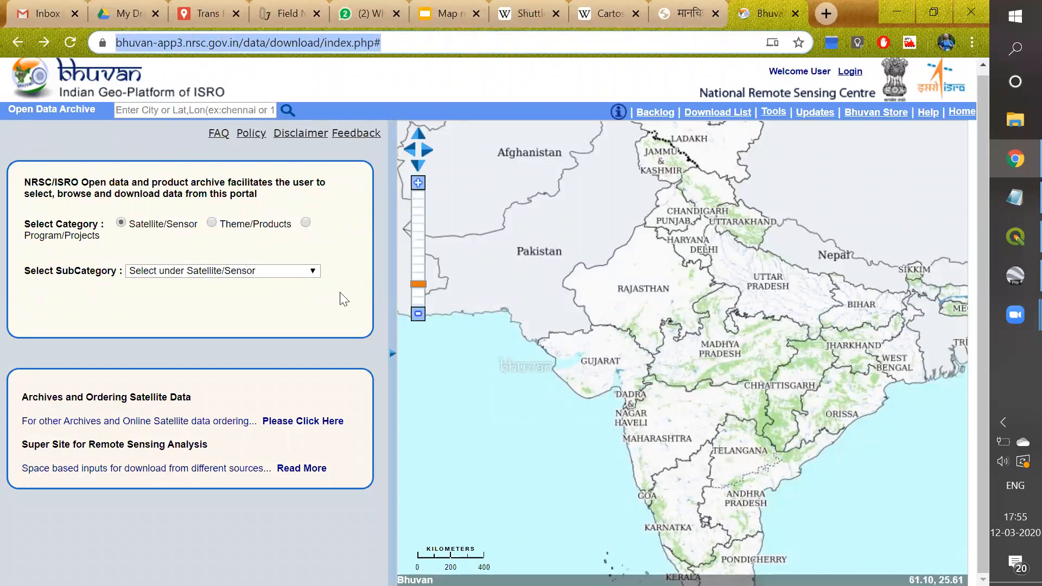
pyautogui.click(313, 274)
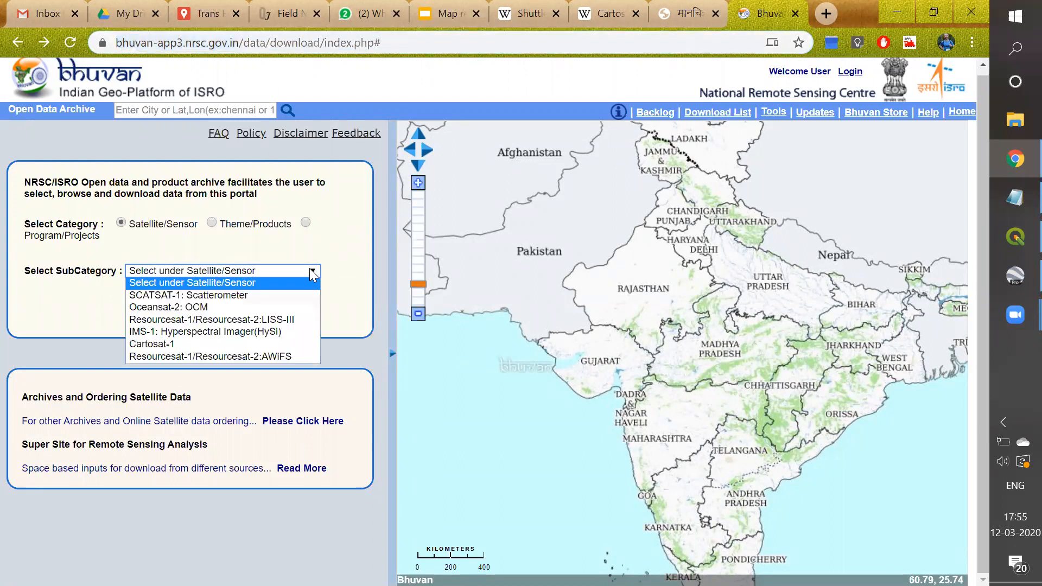
pyautogui.click(277, 343)
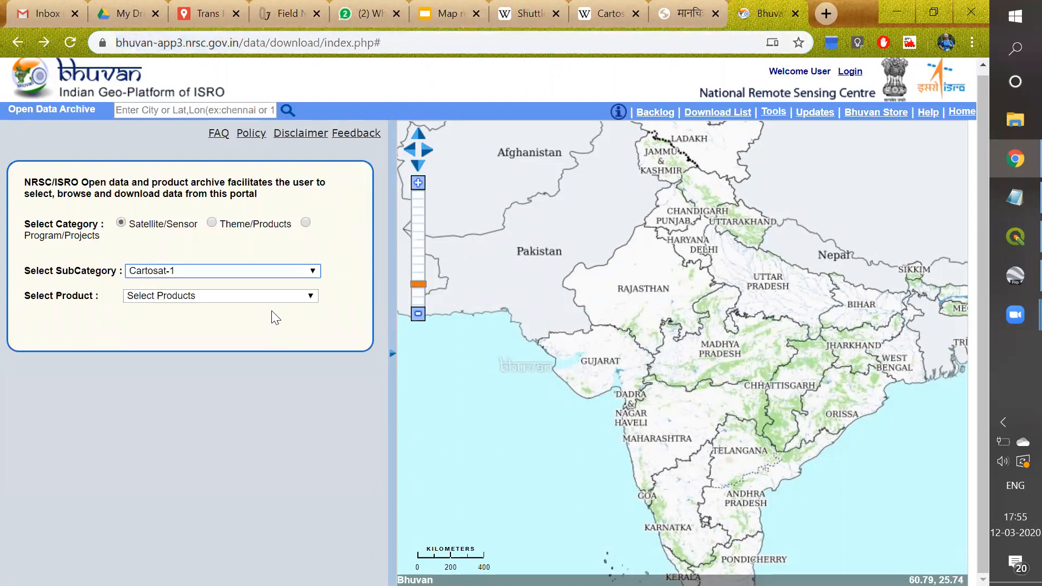
pyautogui.click(272, 295)
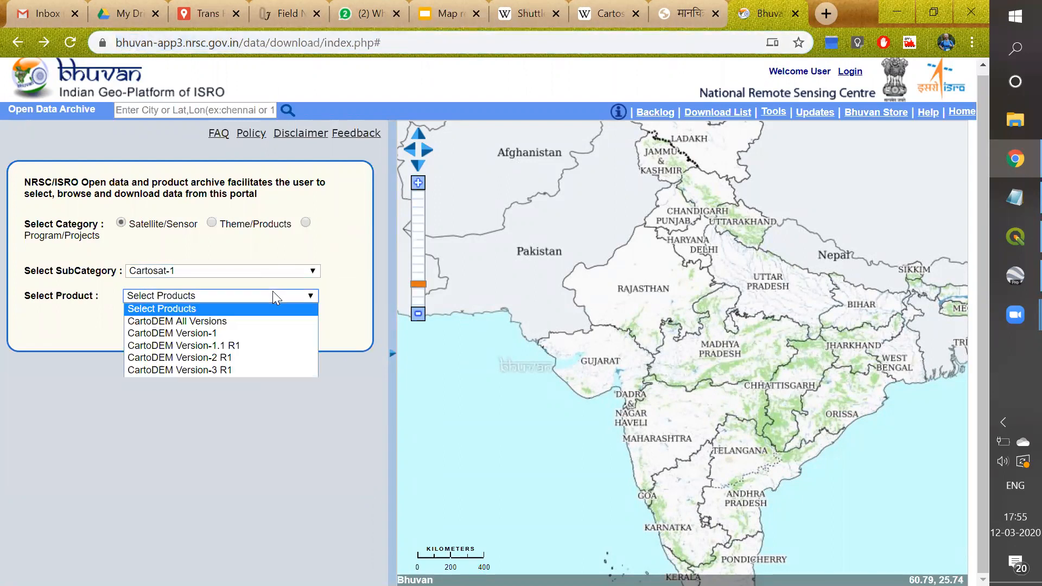
pyautogui.click(240, 369)
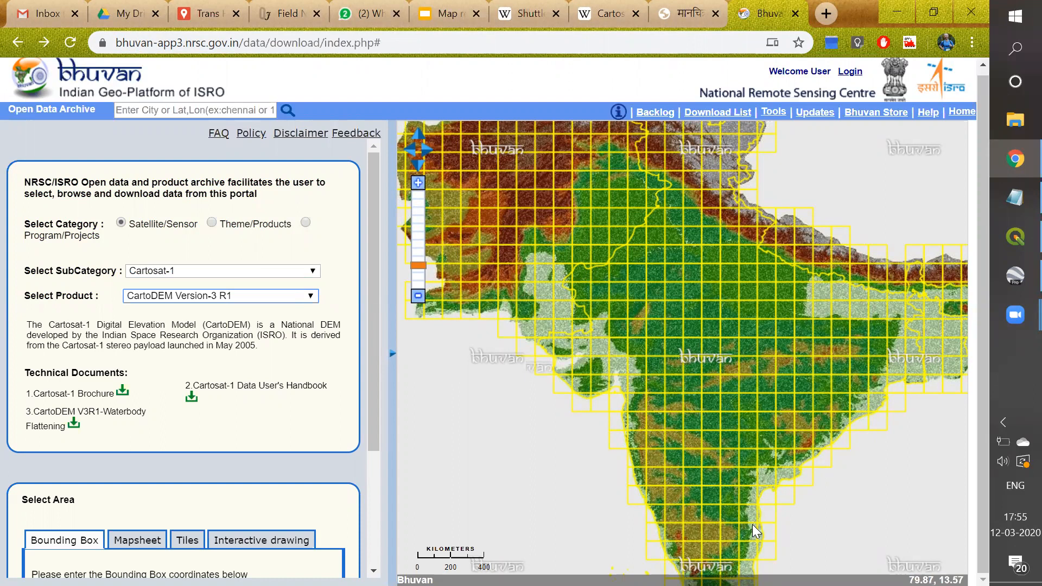
# Select the map tile inland of the southeast coast, spanning 79–80°E and 13–14°N, using the Tiles area selection
pyautogui.scroll(3, 754, 538)
pyautogui.moveTo(736, 497); pyautogui.dragTo(784, 255)
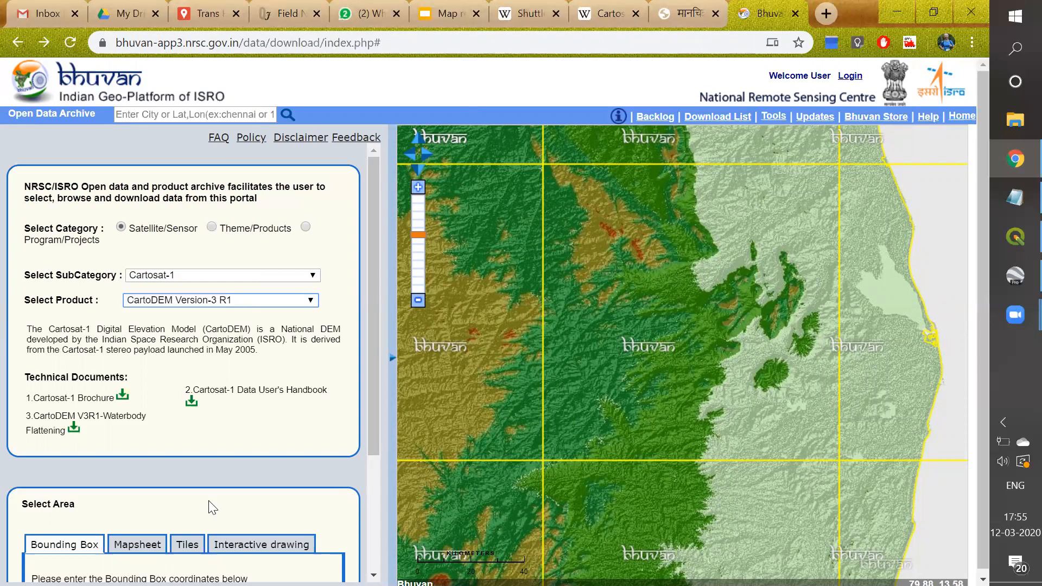
pyautogui.click(181, 549)
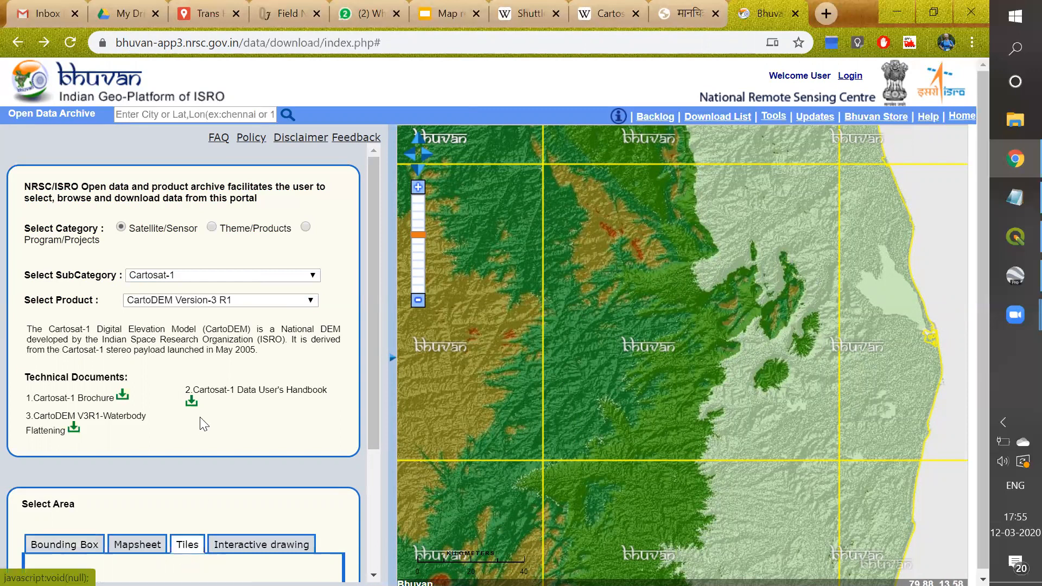
pyautogui.scroll(-3, 203, 422)
pyautogui.click(120, 510)
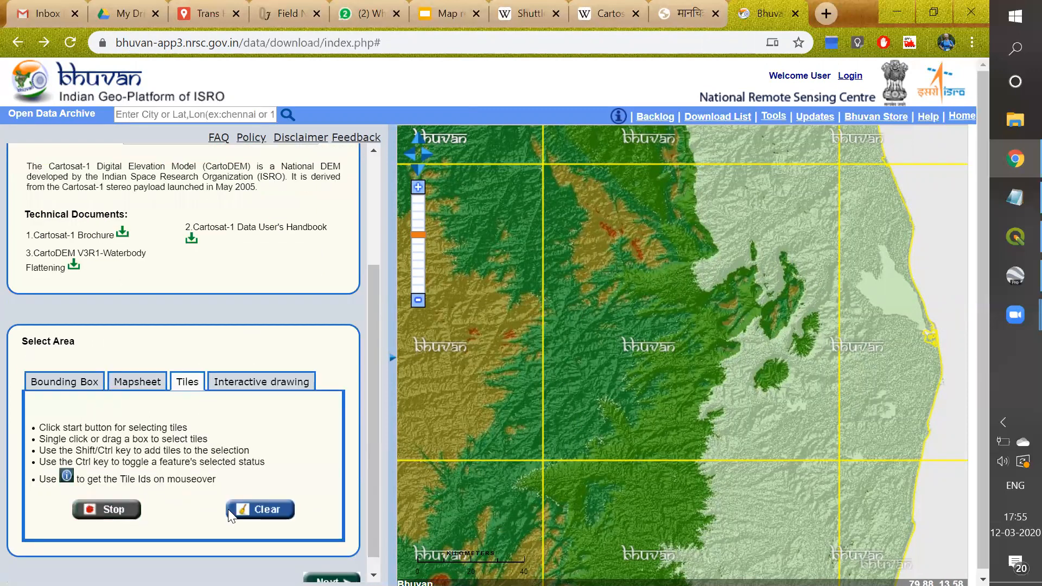
pyautogui.click(689, 285)
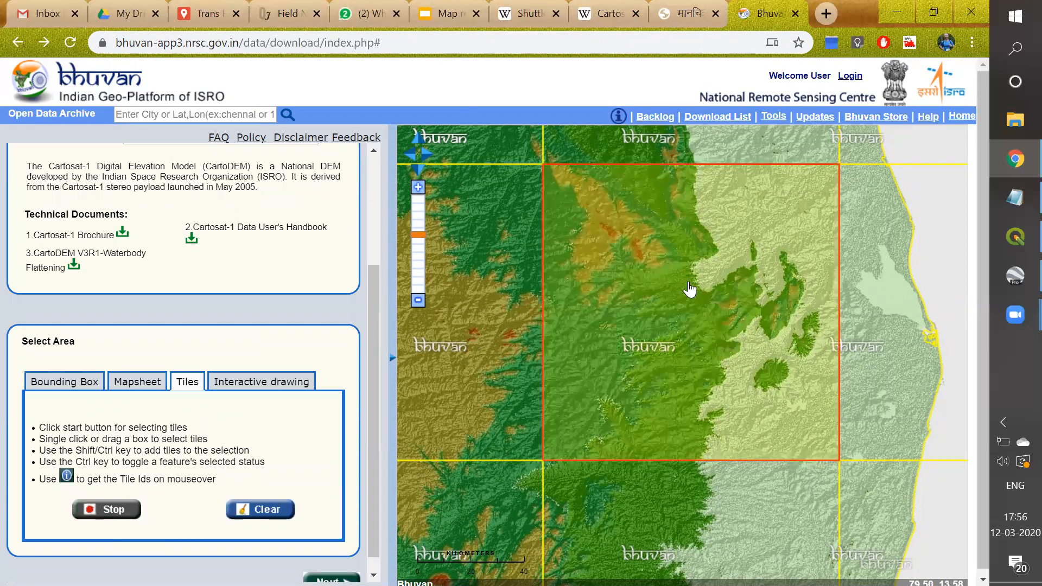
pyautogui.click(116, 510)
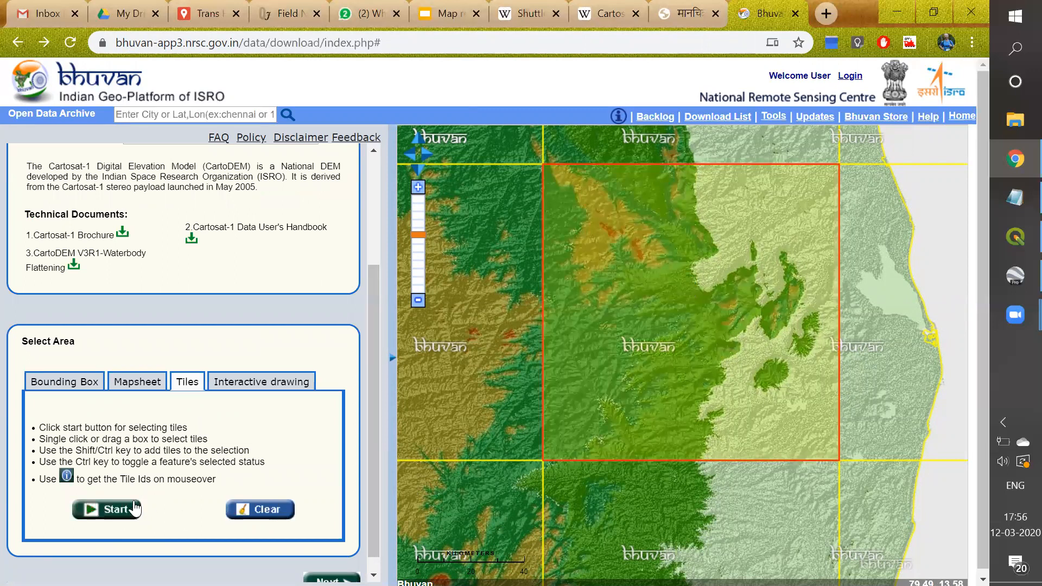
# Proceed to the available tiles, mark tile D44N for the backlog and try to download it
pyautogui.scroll(-1, 291, 510)
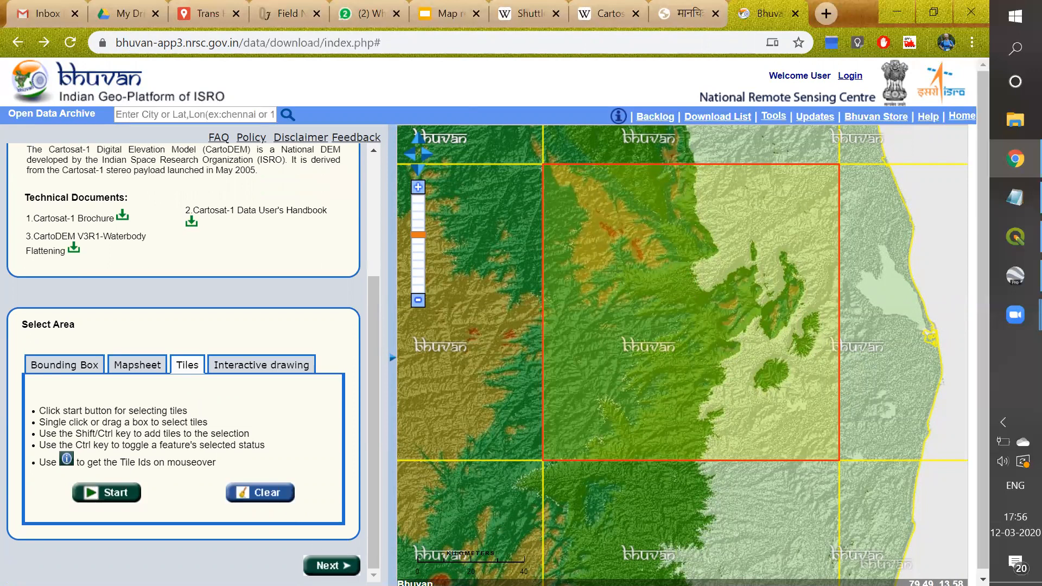
pyautogui.click(333, 565)
pyautogui.click(58, 431)
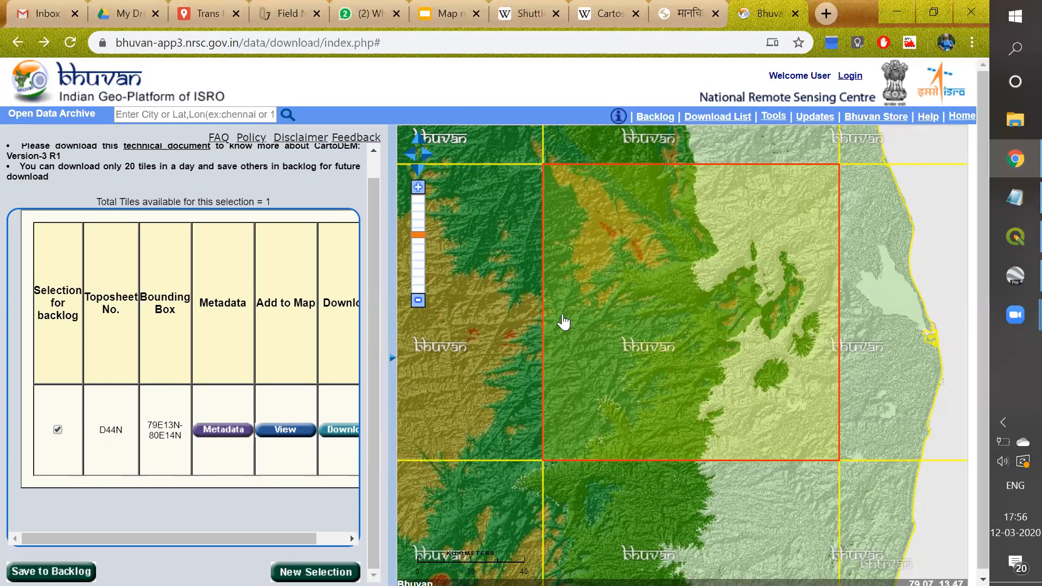
pyautogui.click(337, 431)
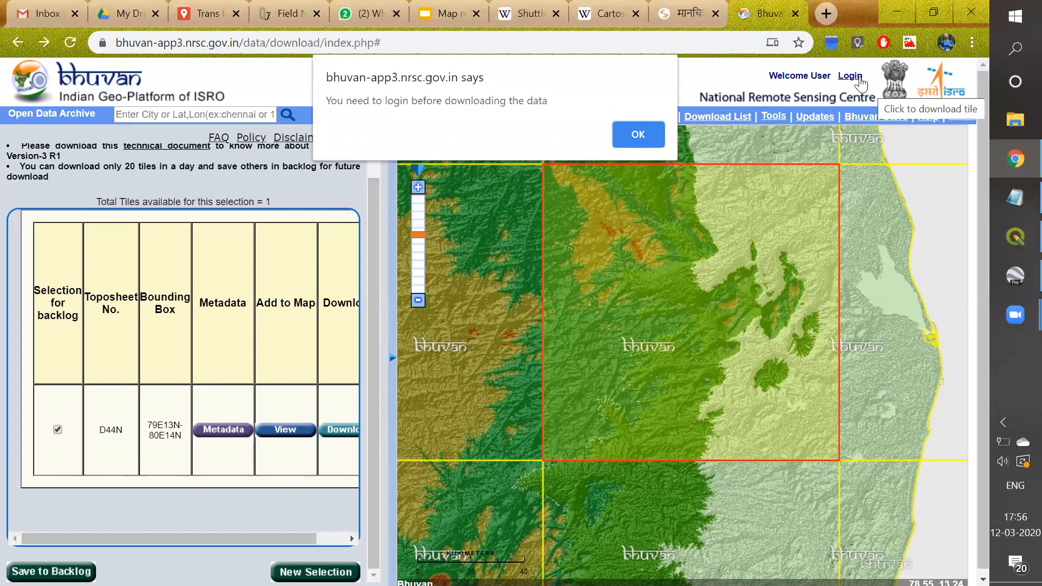
pyautogui.click(638, 135)
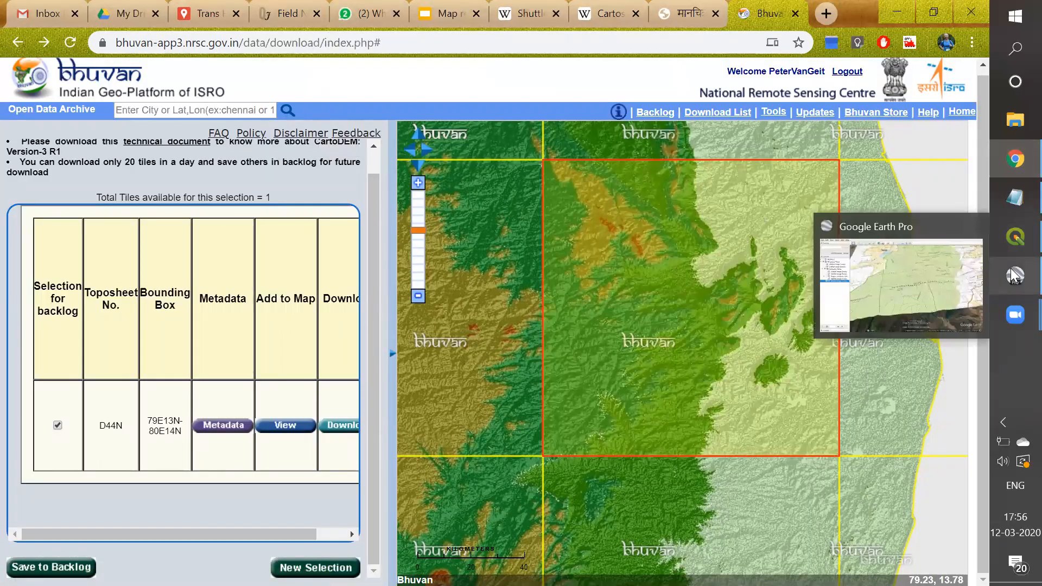
# Switch to QGIS and start a new project
pyautogui.moveTo(1016, 255)
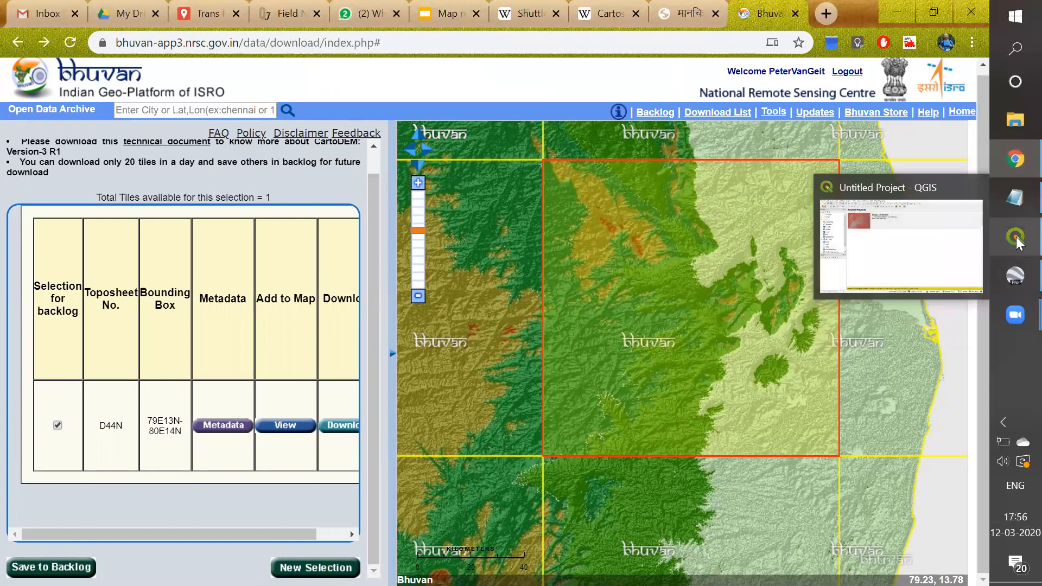
pyautogui.click(1017, 239)
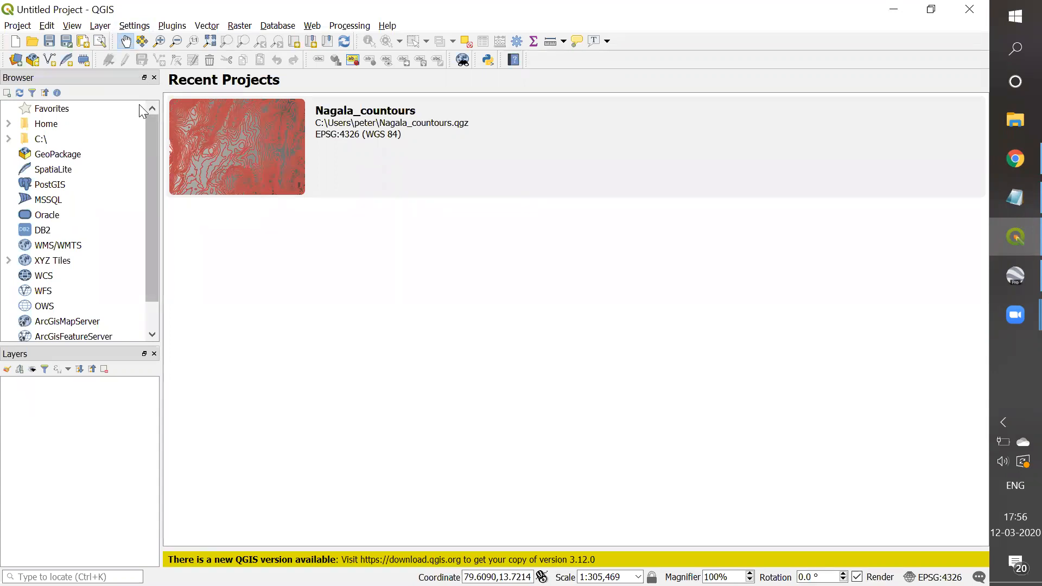
pyautogui.click(17, 25)
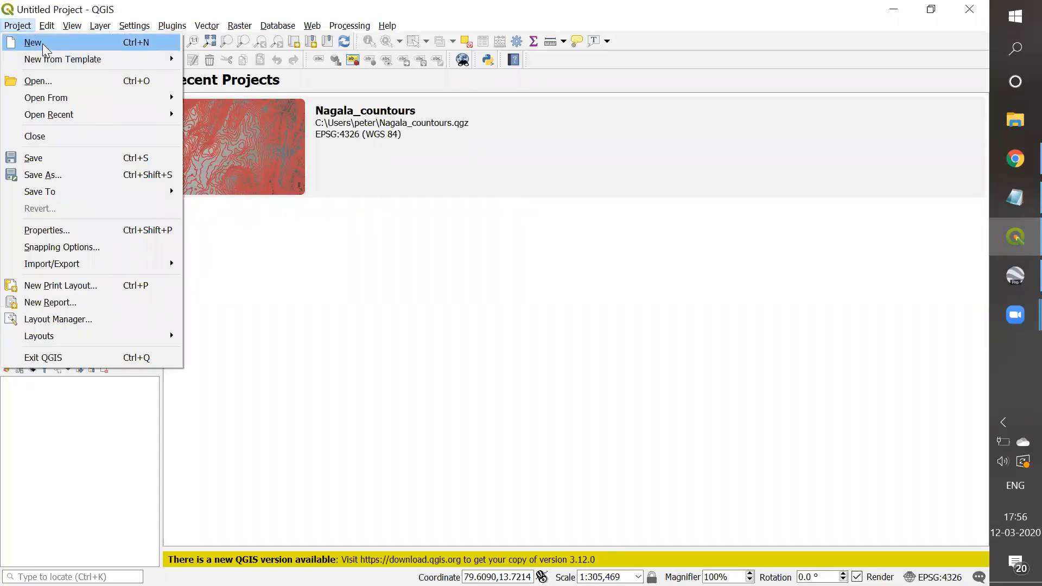
pyautogui.click(43, 43)
# Add cdnd44n.tif from the C1_DEM_16B_2005-2014_v3_R-1_79E13N_d44n download folder as a raster layer
pyautogui.click(101, 26)
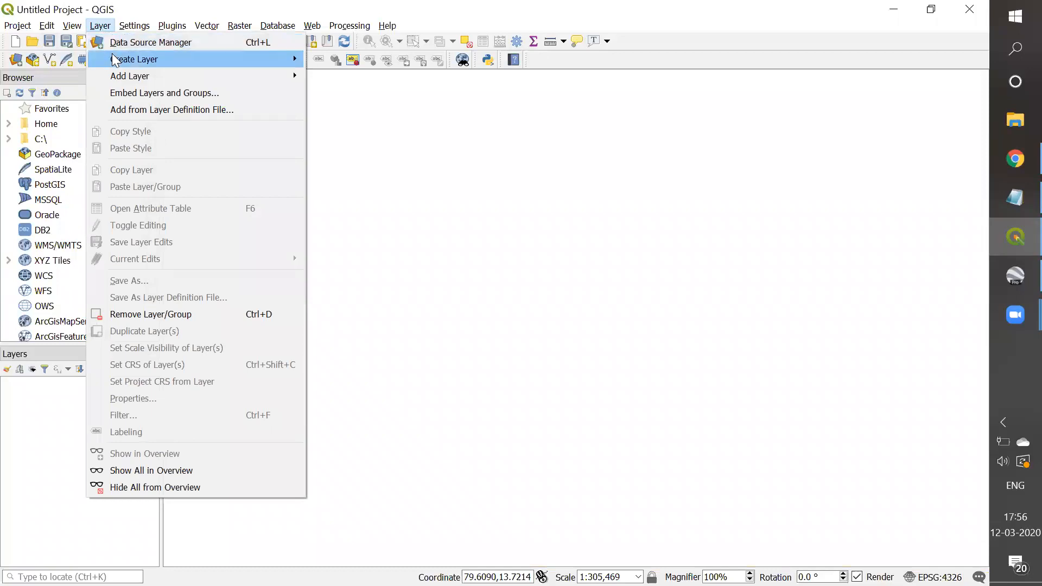
pyautogui.moveTo(126, 75)
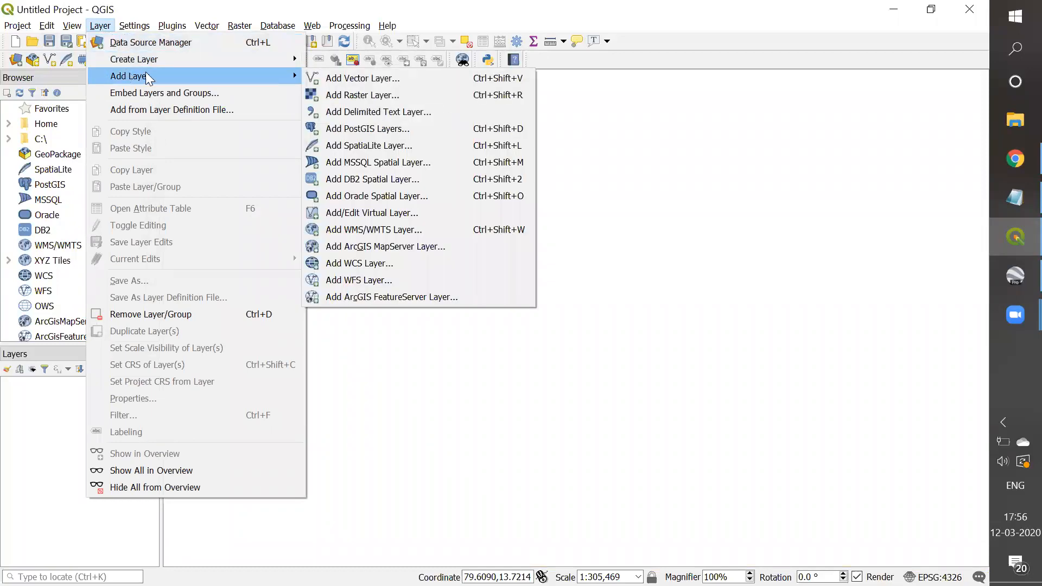
pyautogui.click(427, 94)
pyautogui.click(806, 205)
pyautogui.click(567, 256)
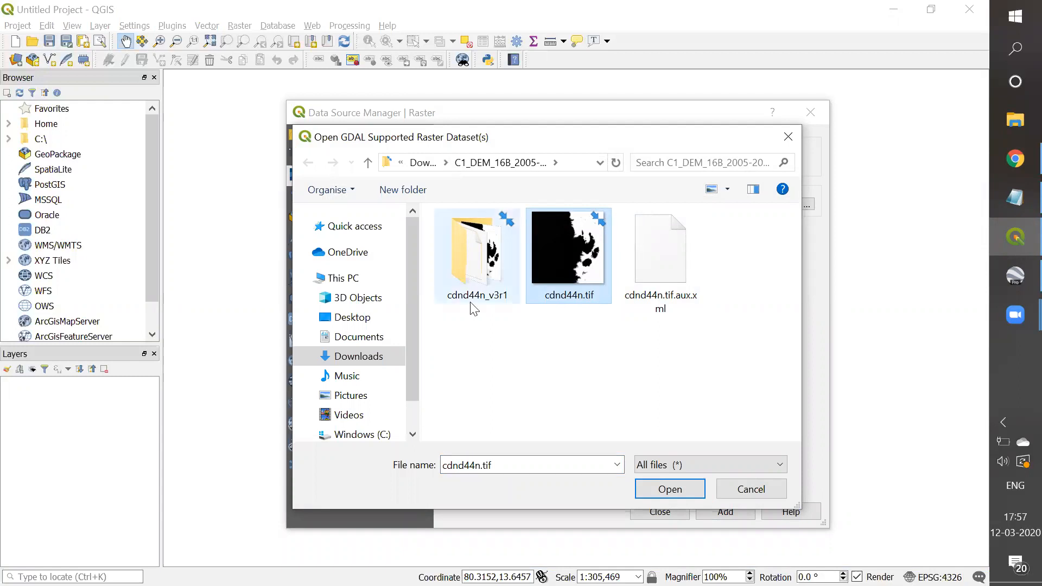
pyautogui.doubleClick(566, 242)
pyautogui.click(712, 510)
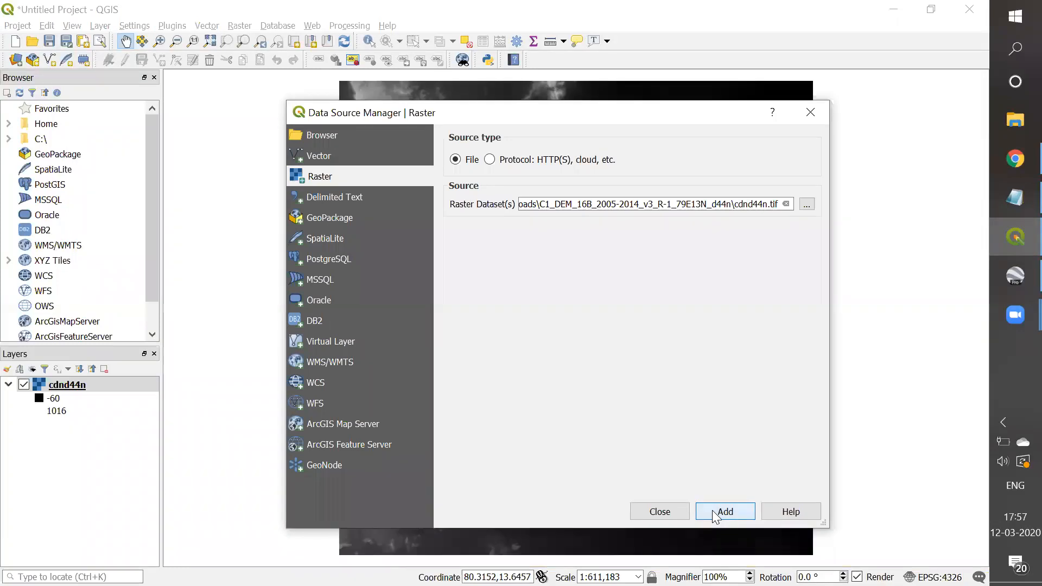
pyautogui.click(811, 114)
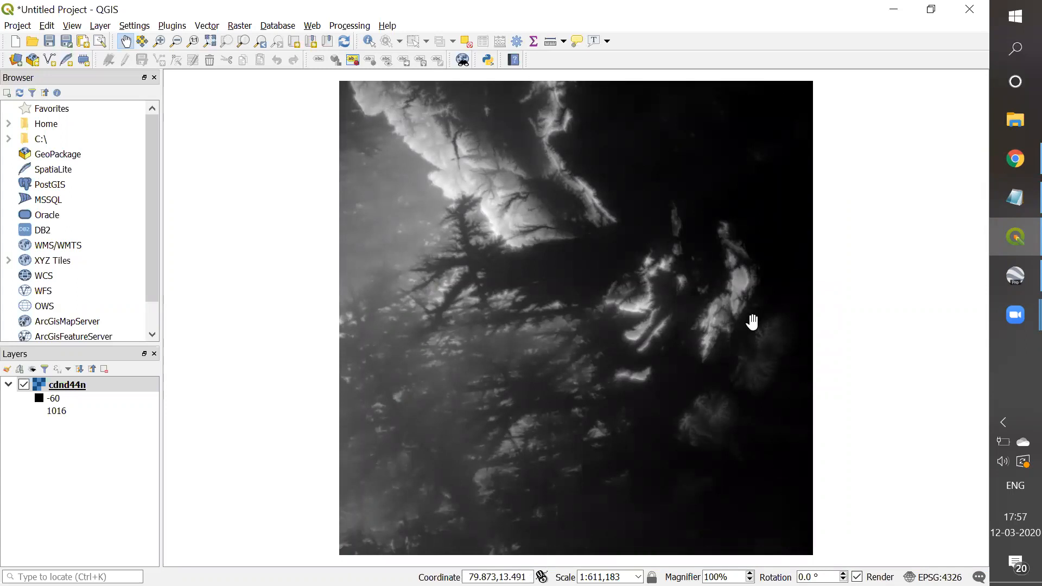
# Set up Clip Raster by Extent on cdnd44n with a canvas-drawn extent around the easternmost bright hill range, latitudes about 13.414 to 13.694
pyautogui.scroll(1, 752, 322)
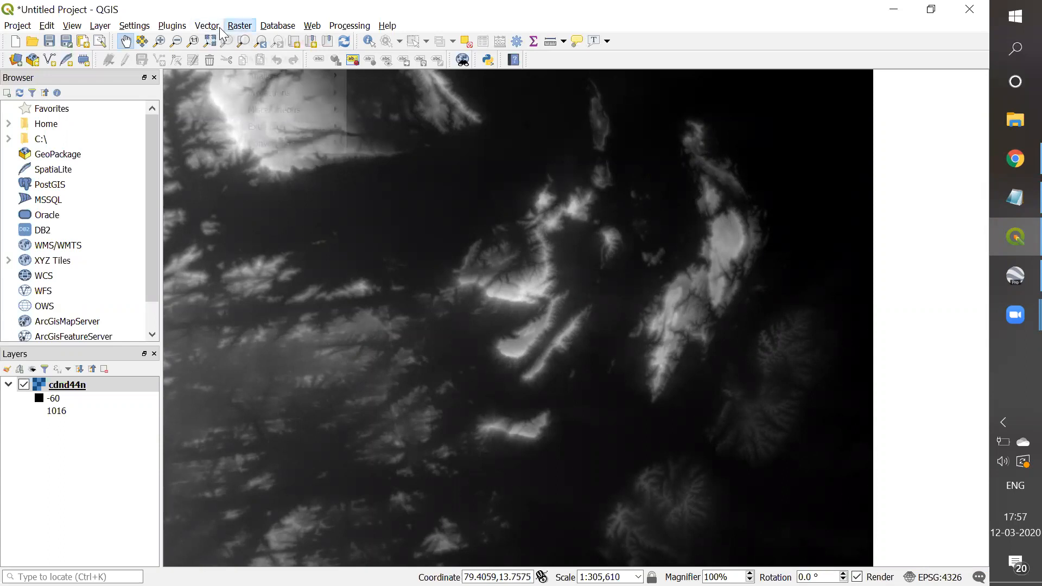
pyautogui.click(239, 26)
pyautogui.moveTo(292, 130)
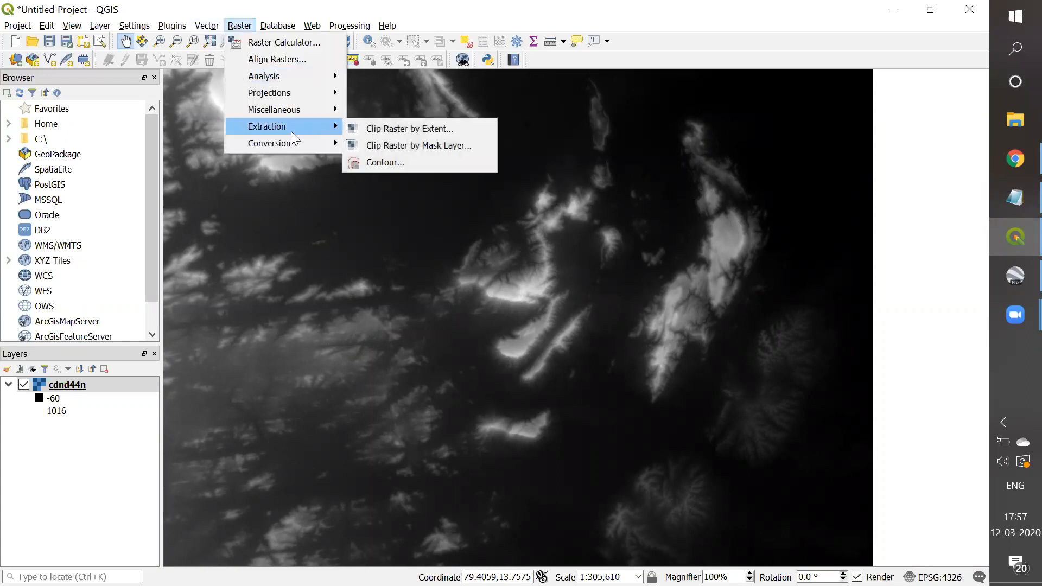
pyautogui.click(410, 130)
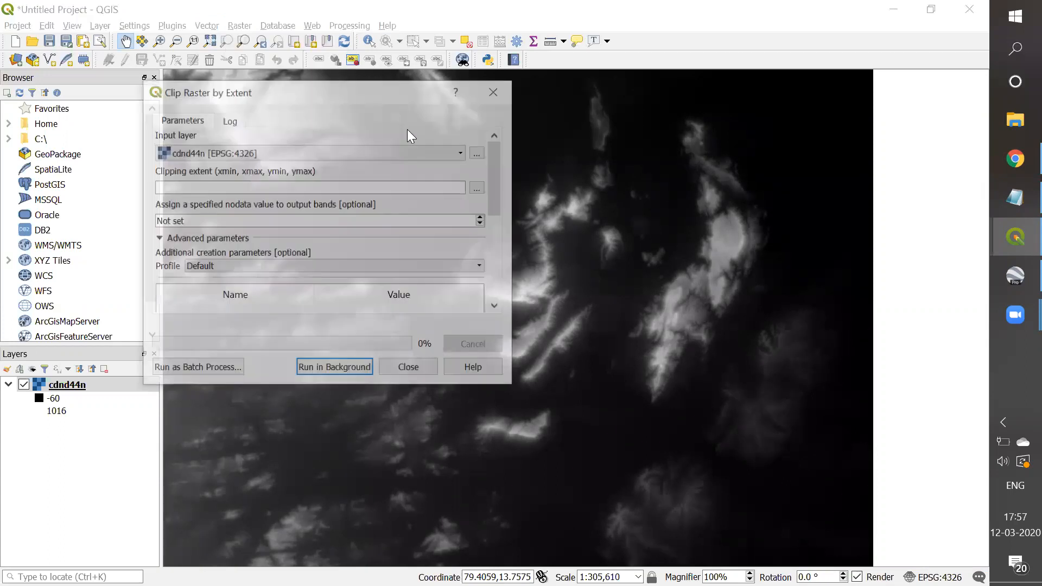
pyautogui.click(480, 191)
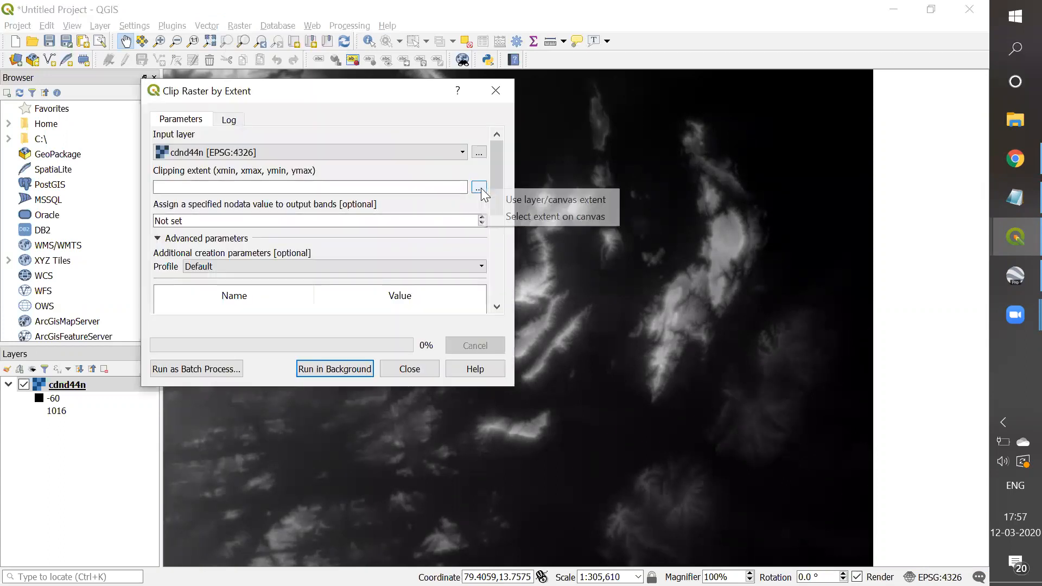
pyautogui.click(507, 217)
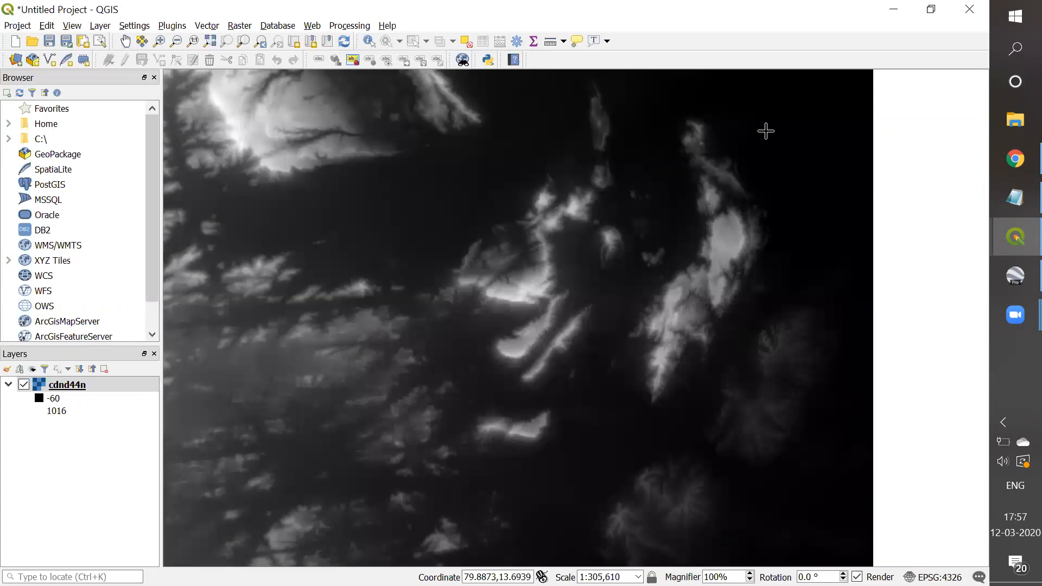
pyautogui.moveTo(766, 130); pyautogui.dragTo(627, 393)
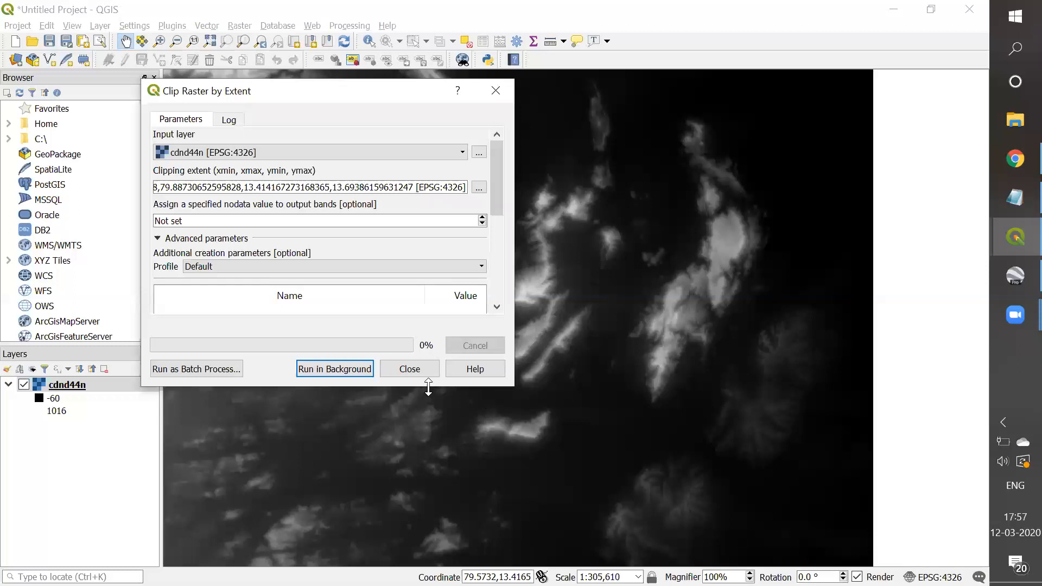
# Run the clip of cdnd44n with the configured extent and close the tool
pyautogui.click(328, 371)
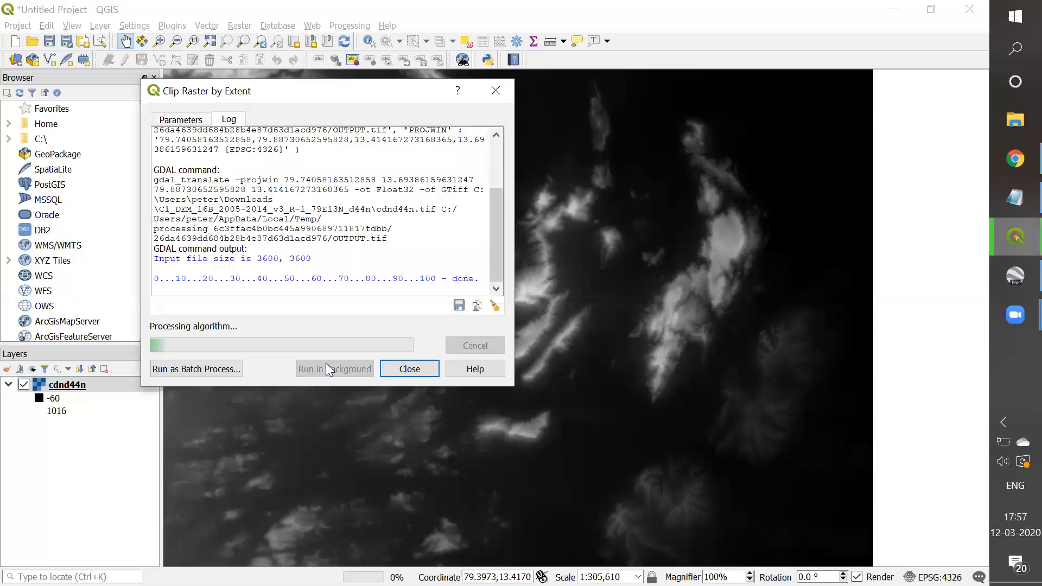
pyautogui.click(405, 371)
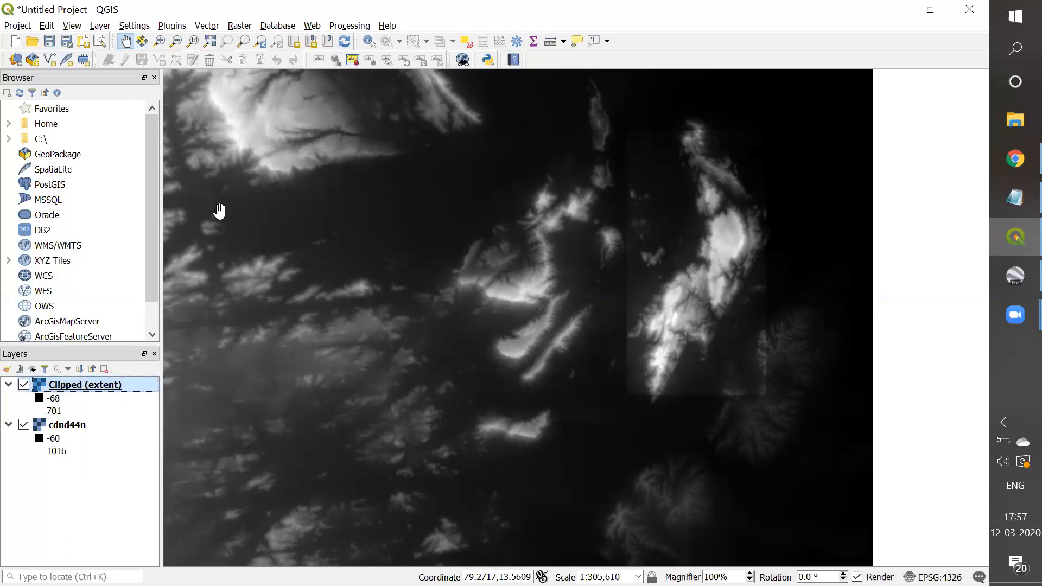
# Generate contour lines from the Clipped (extent) raster's Band 1 at an interval of 10, with ELEV as the elevation attribute
pyautogui.click(241, 28)
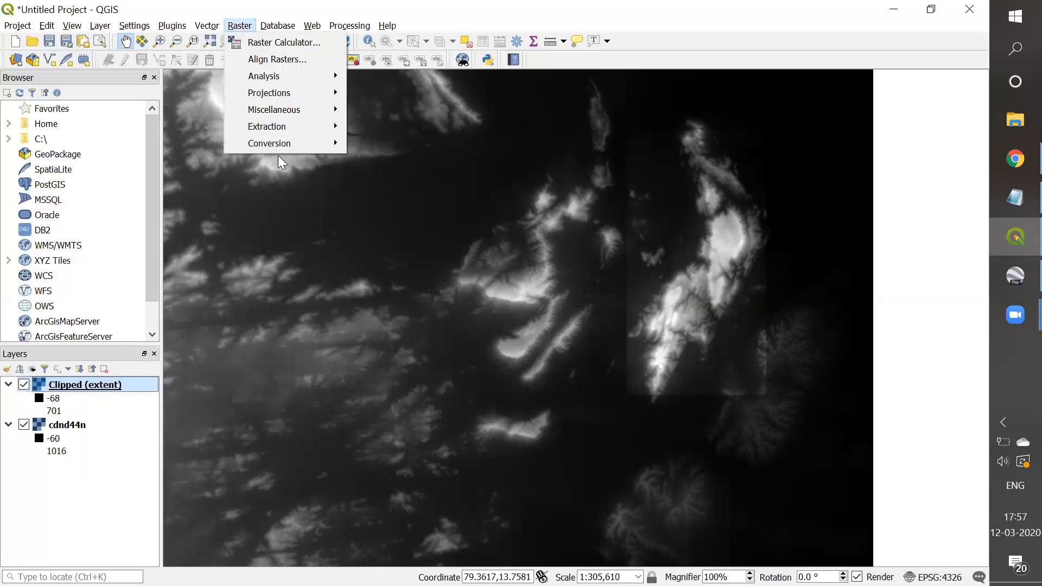
pyautogui.moveTo(283, 129)
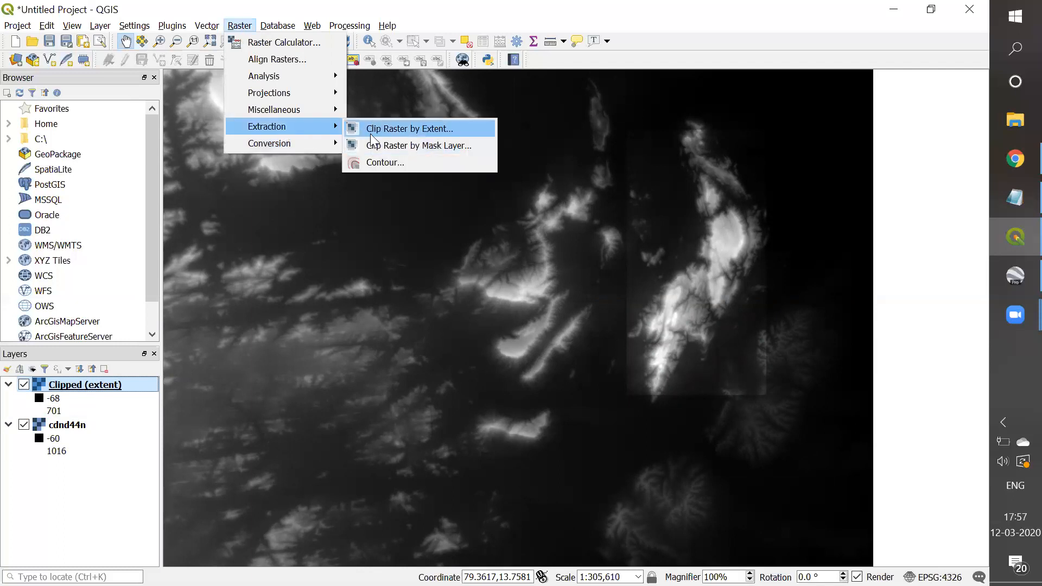
pyautogui.click(390, 169)
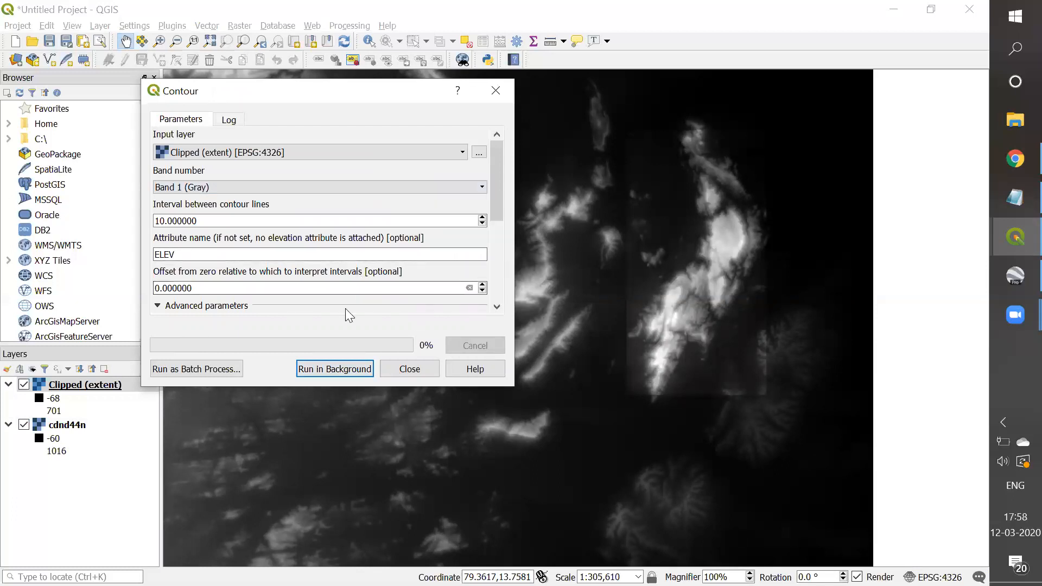
pyautogui.moveTo(210, 223); pyautogui.dragTo(156, 209)
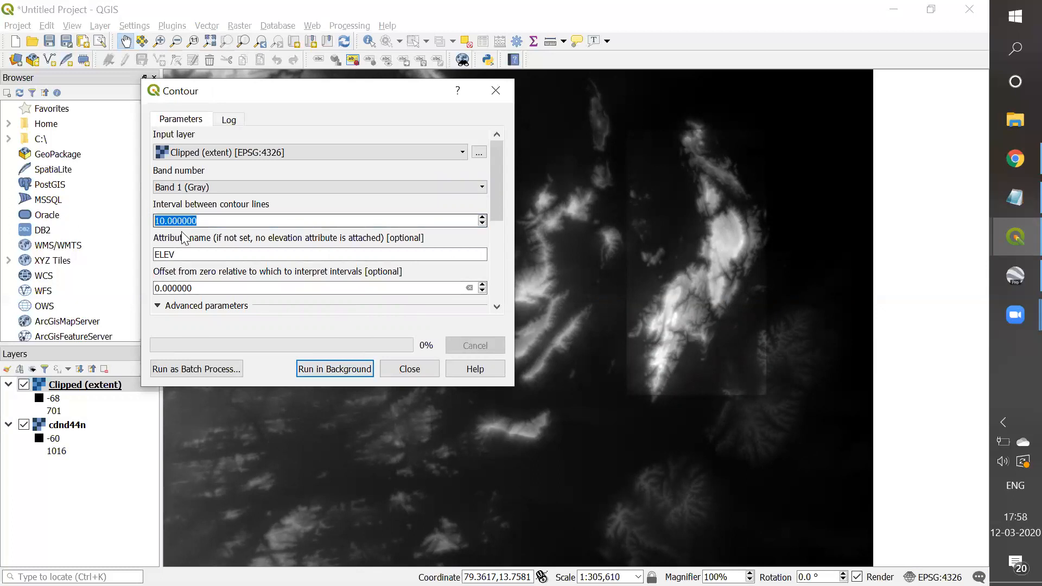
pyautogui.moveTo(200, 221); pyautogui.dragTo(153, 221)
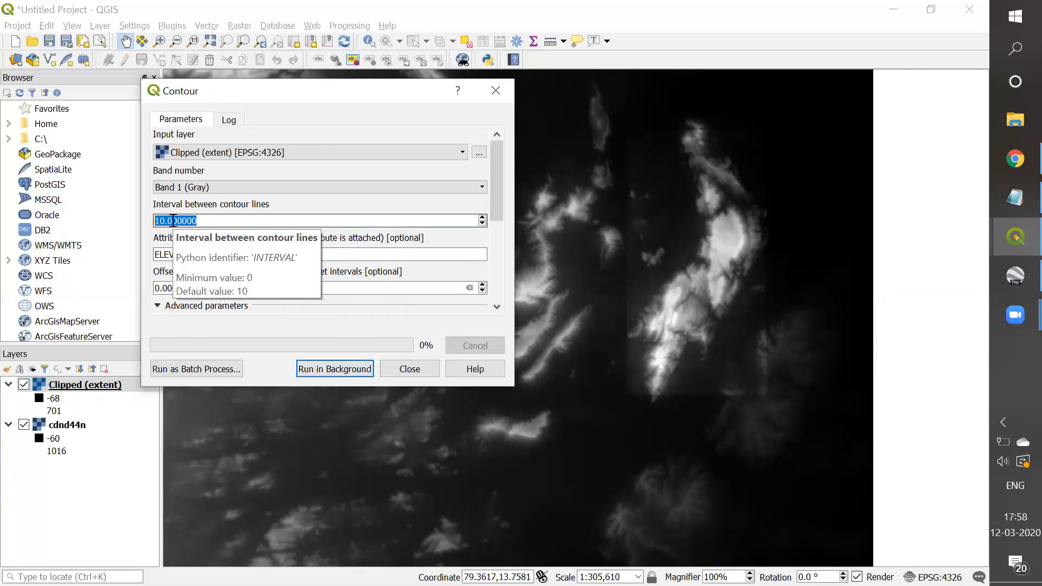
pyautogui.click(204, 222)
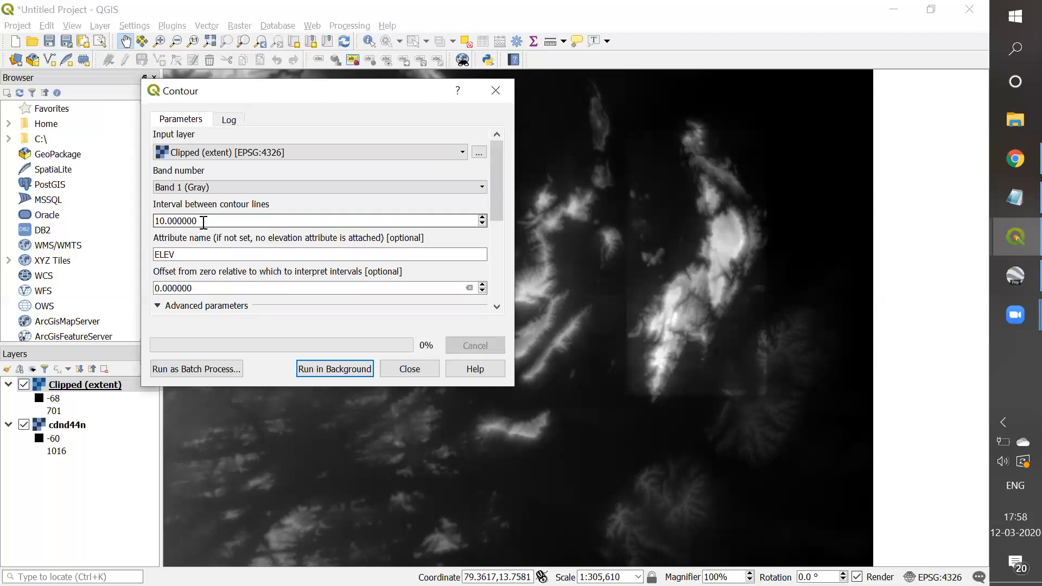
pyautogui.click(322, 369)
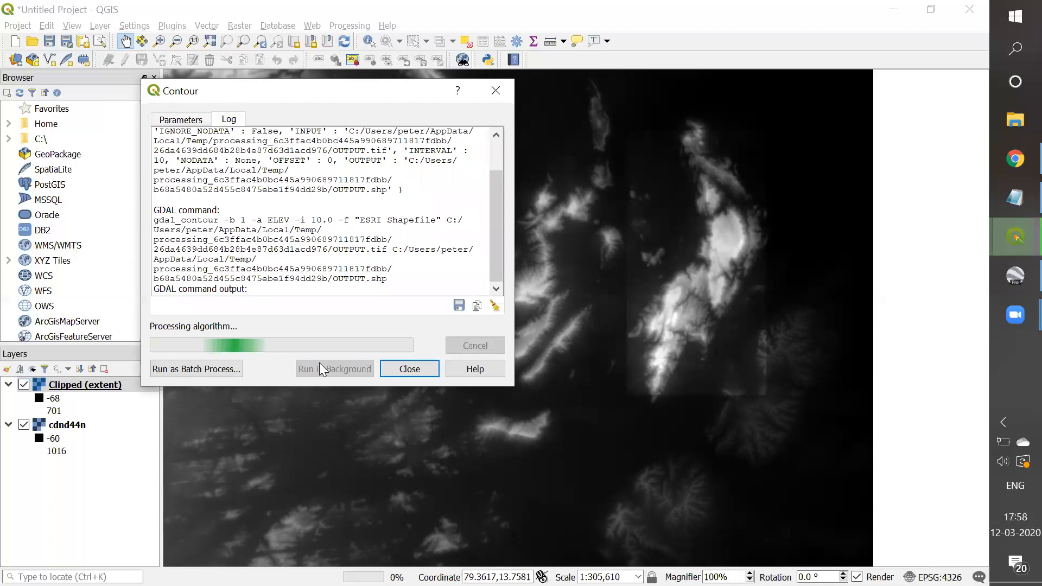
pyautogui.click(409, 367)
pyautogui.scroll(2, 729, 264)
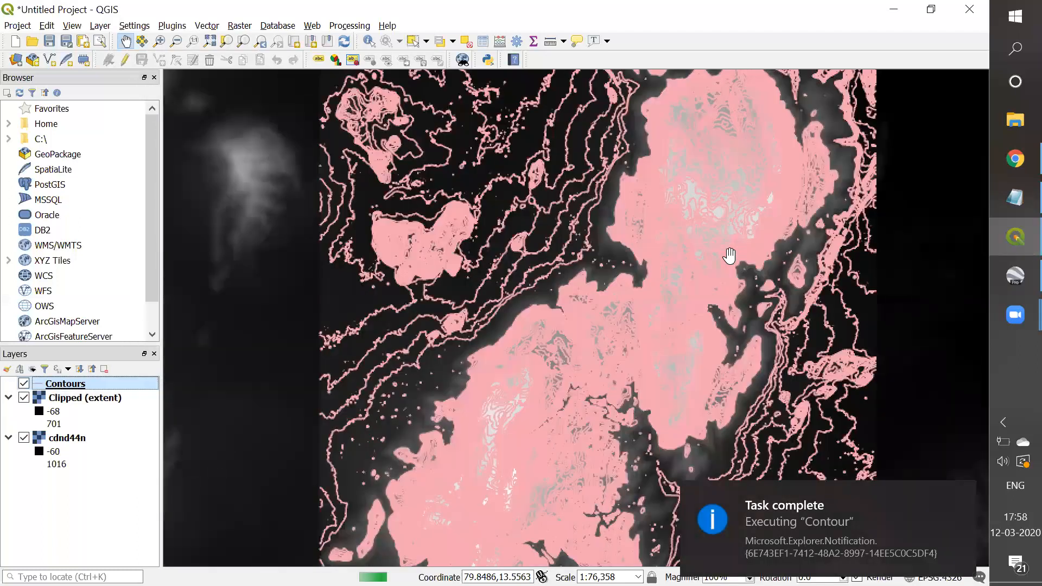
pyautogui.scroll(1, 637, 228)
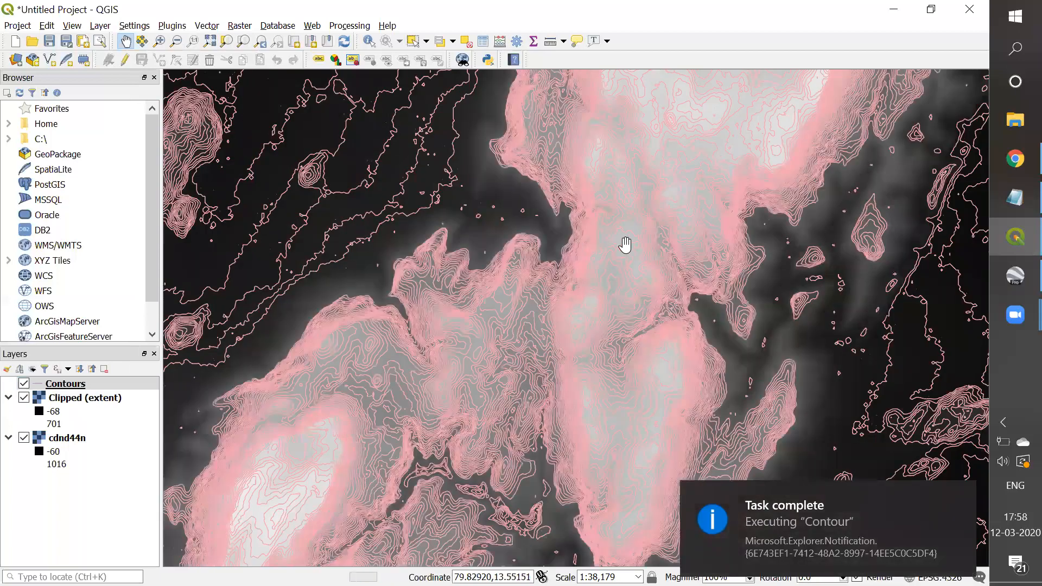
pyautogui.moveTo(609, 244); pyautogui.dragTo(521, 233)
pyautogui.scroll(1, 521, 233)
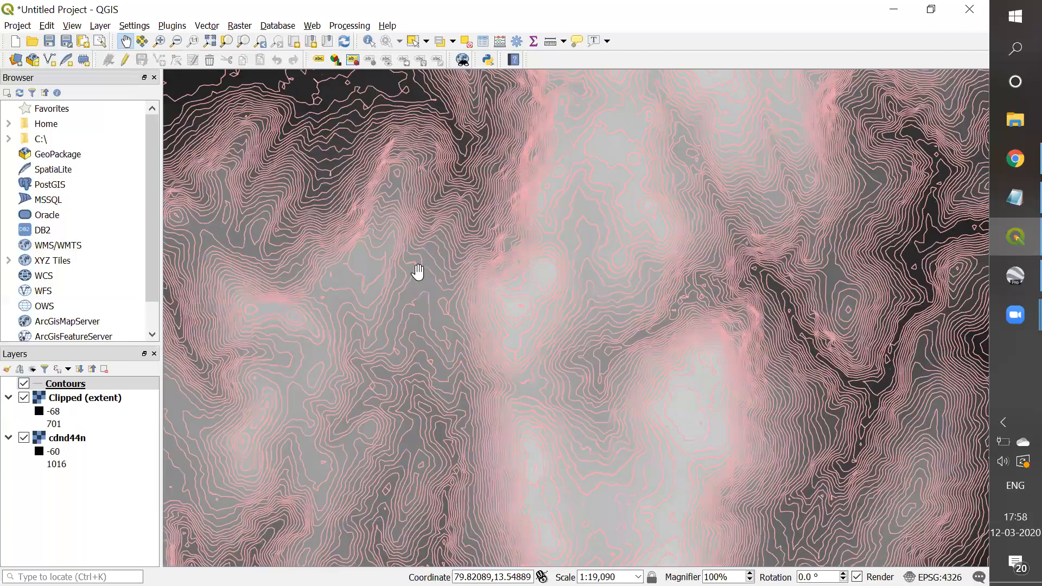
# Try to export the Contours layer as a KML file named Nagala_contours_10m_ without choosing a folder
pyautogui.rightClick(77, 389)
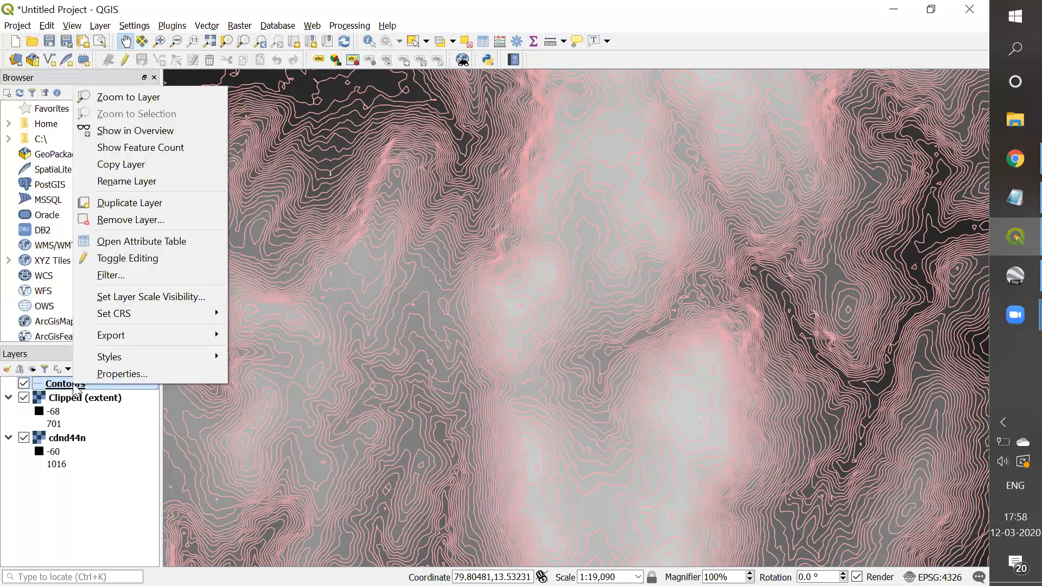
pyautogui.click(281, 340)
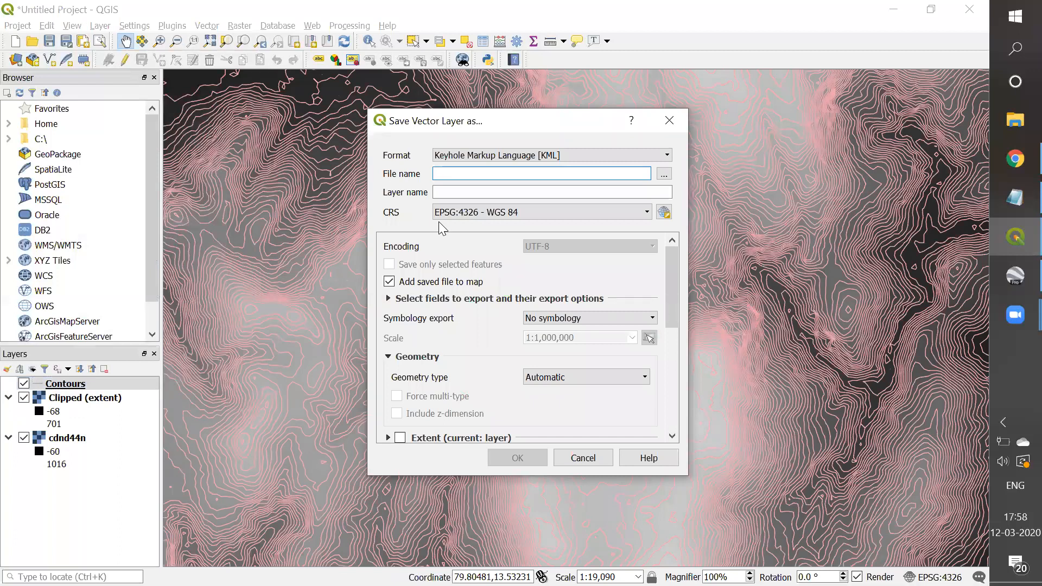
pyautogui.write('Nagala')
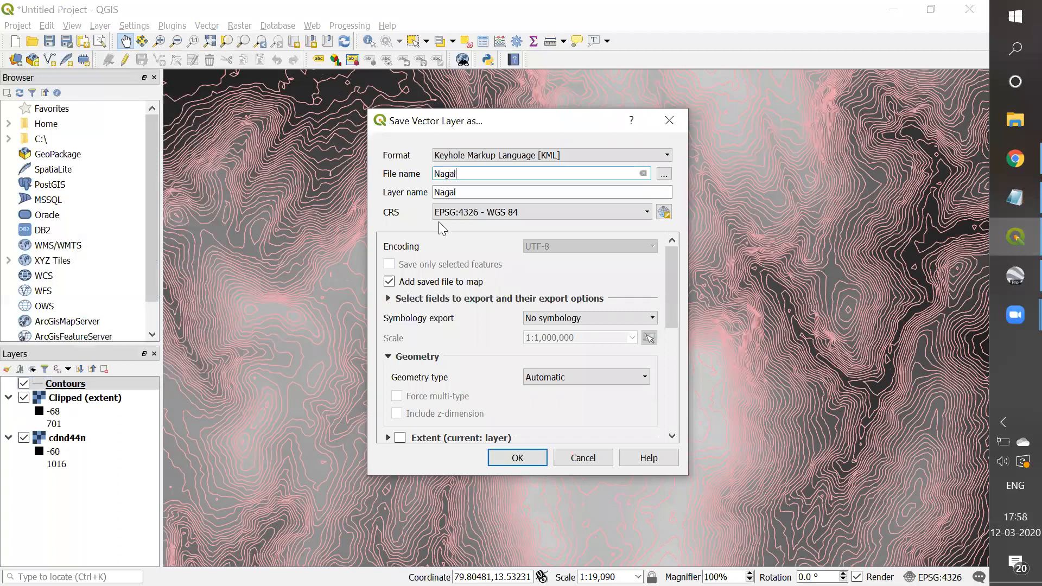
pyautogui.click(664, 174)
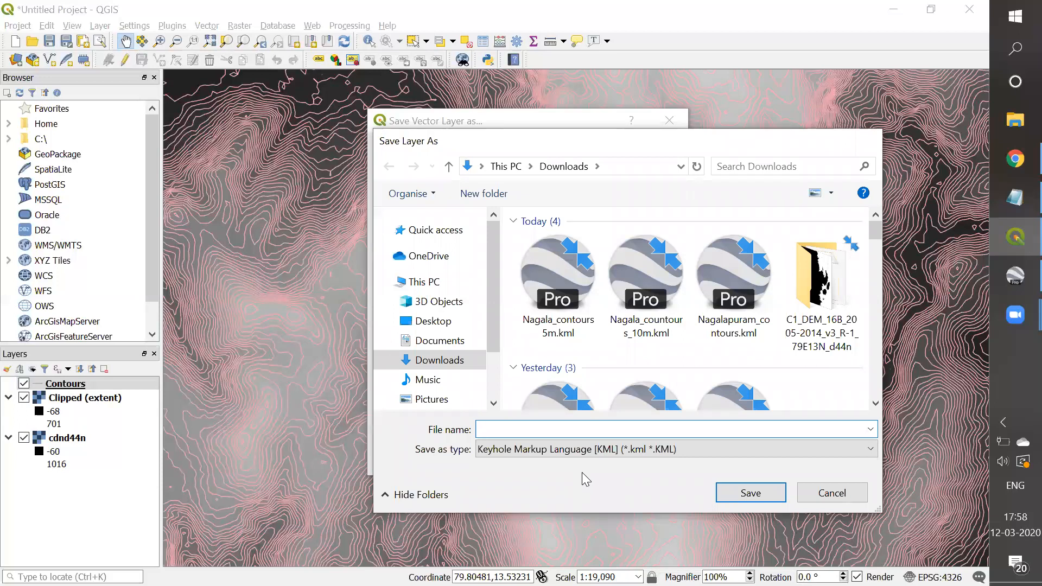
pyautogui.press('Escape')
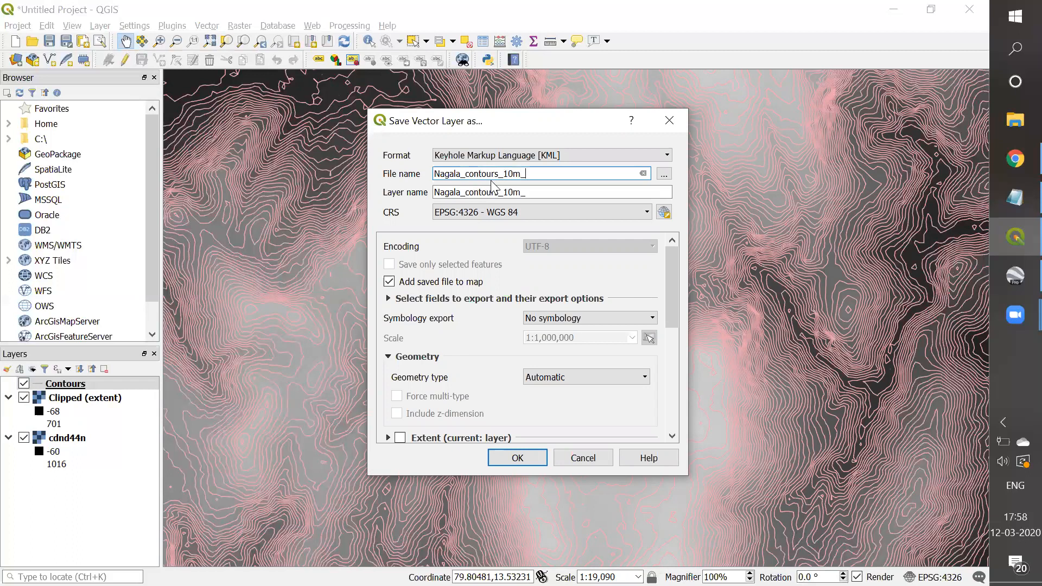
pyautogui.click(524, 458)
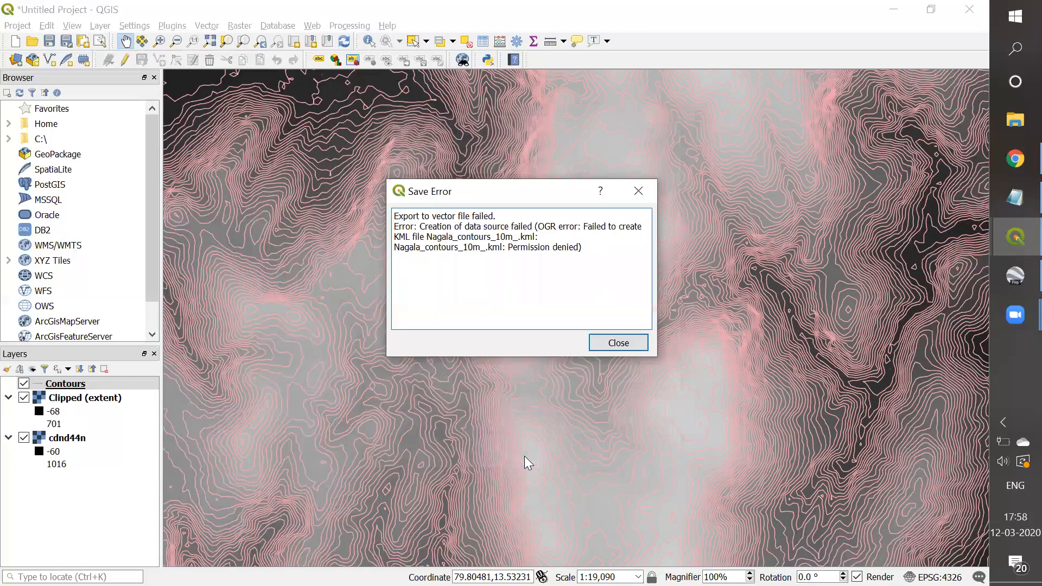
pyautogui.click(619, 343)
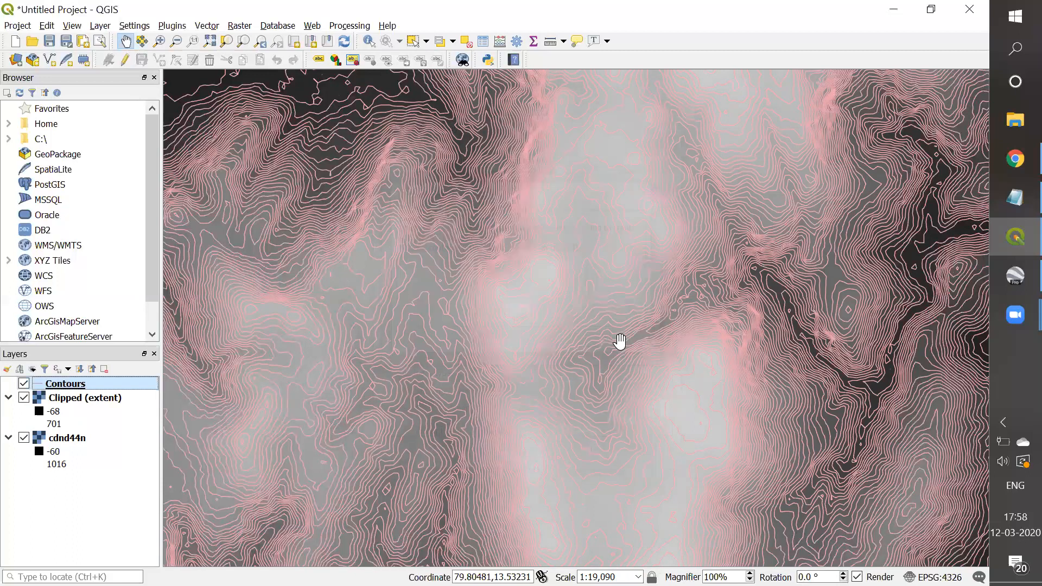
# Export the Contours layer as KML in EPSG:4326 to the Downloads folder as Nagala_countours_10m2.kml
pyautogui.rightClick(69, 384)
pyautogui.moveTo(130, 328)
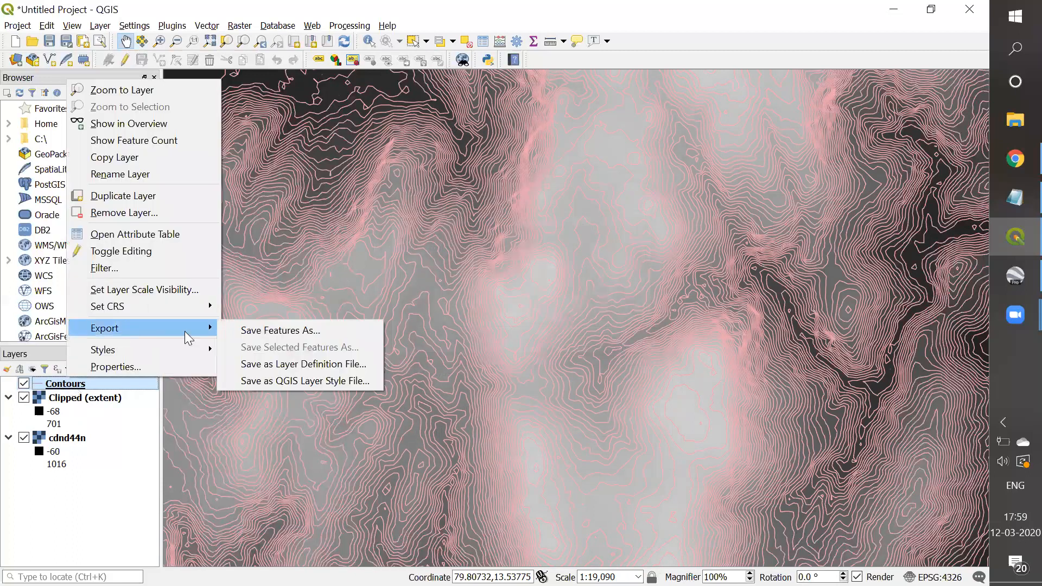
pyautogui.click(231, 331)
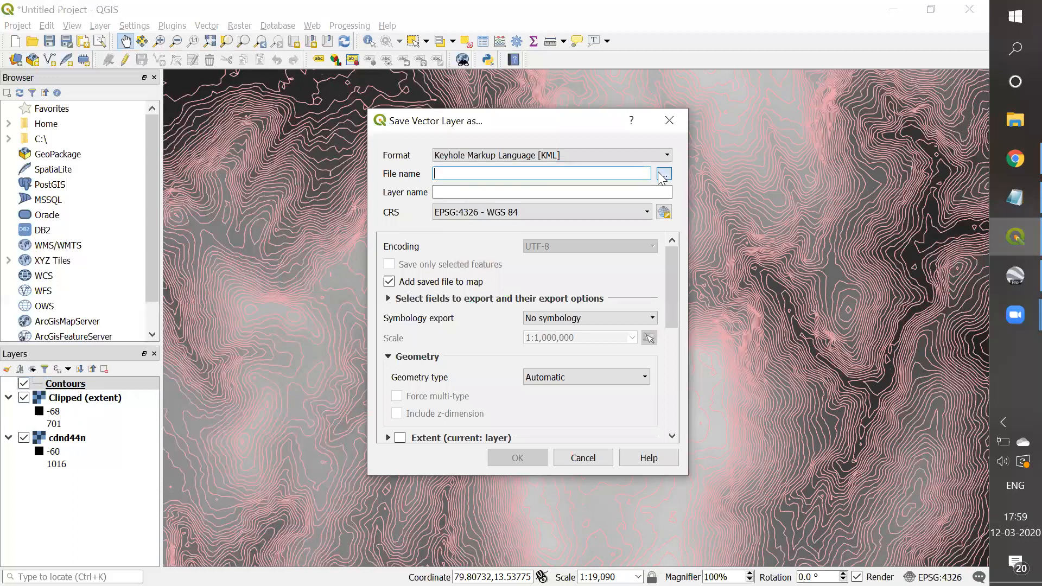
pyautogui.click(663, 173)
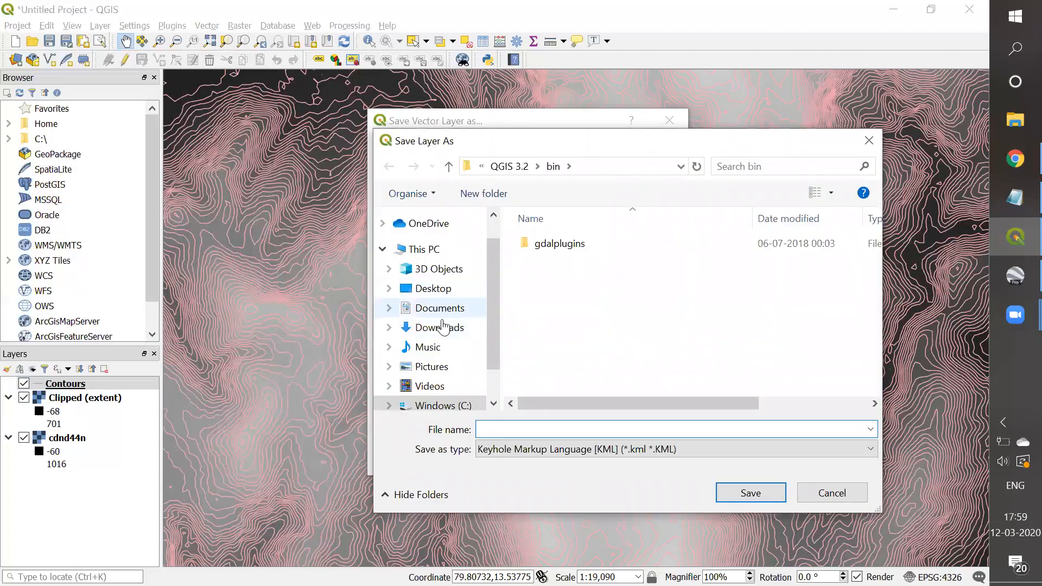
pyautogui.click(449, 327)
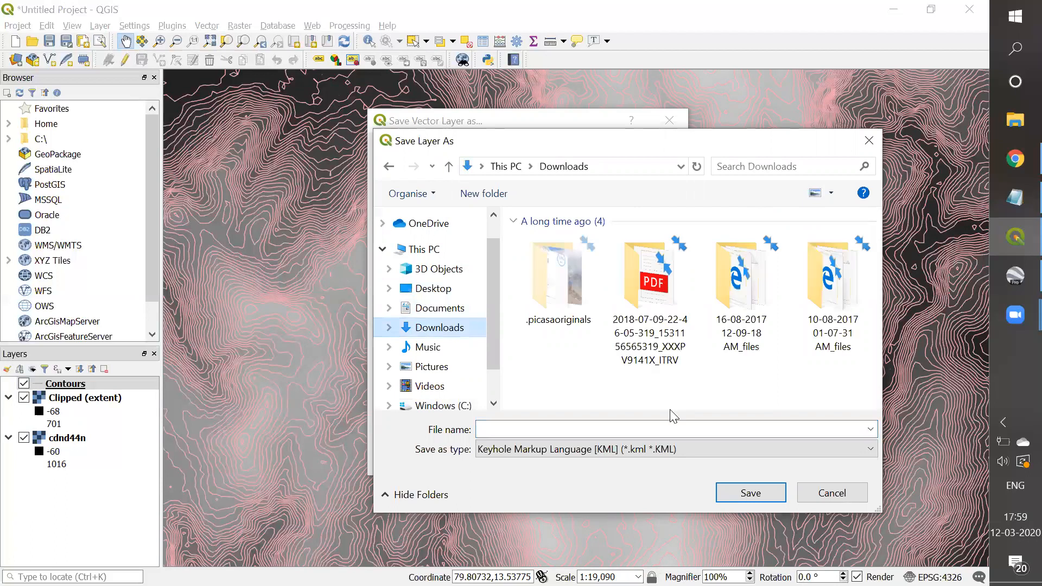
pyautogui.click(611, 432)
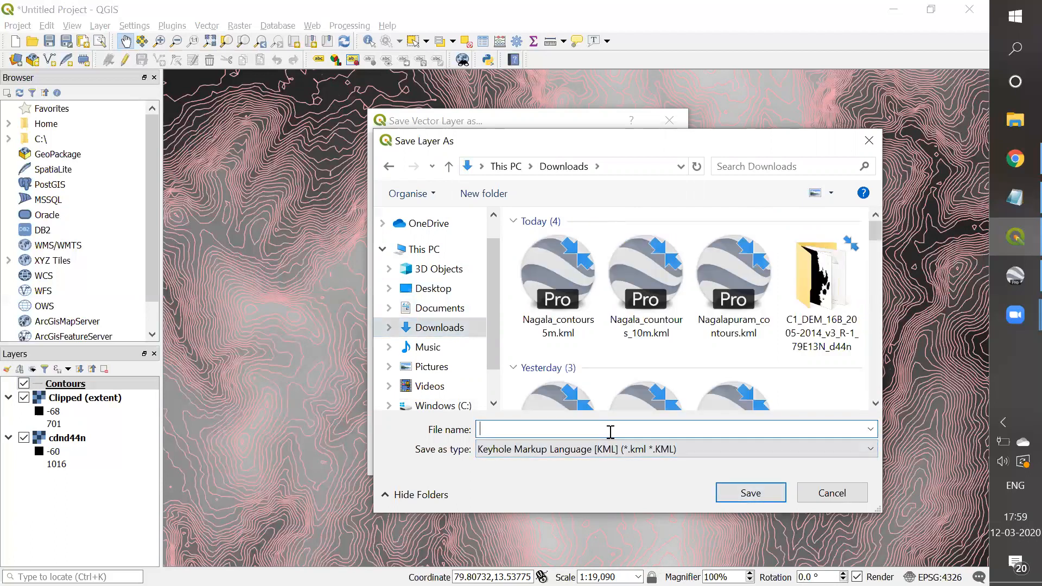
pyautogui.write('Nagala')
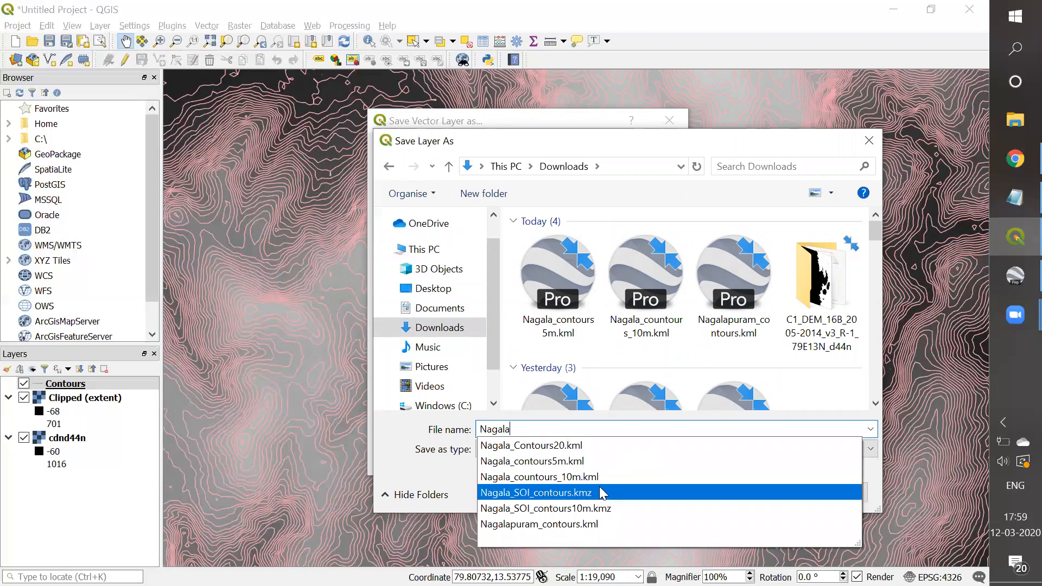
pyautogui.click(588, 476)
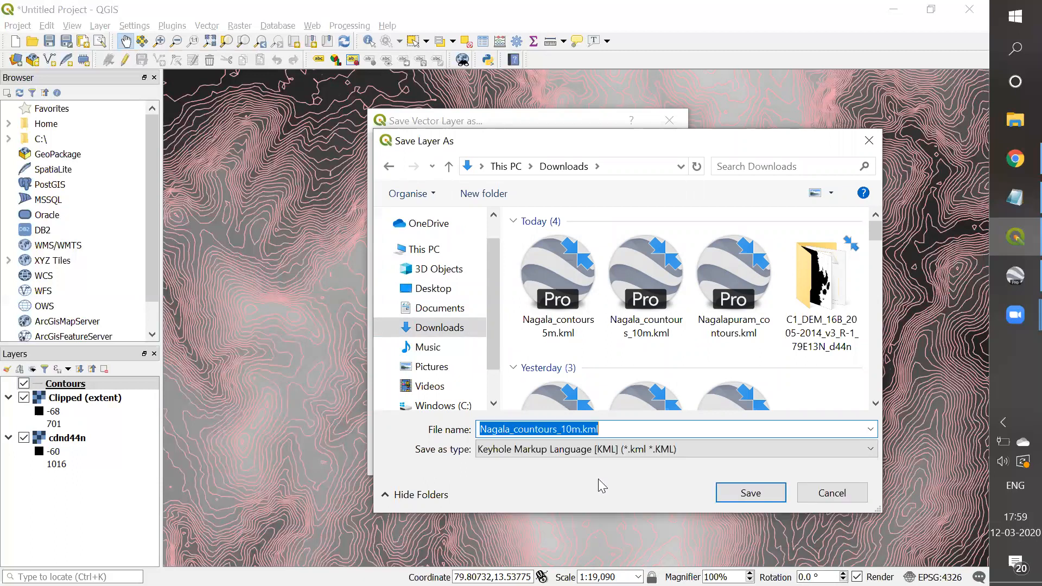
pyautogui.click(587, 428)
pyautogui.write('2')
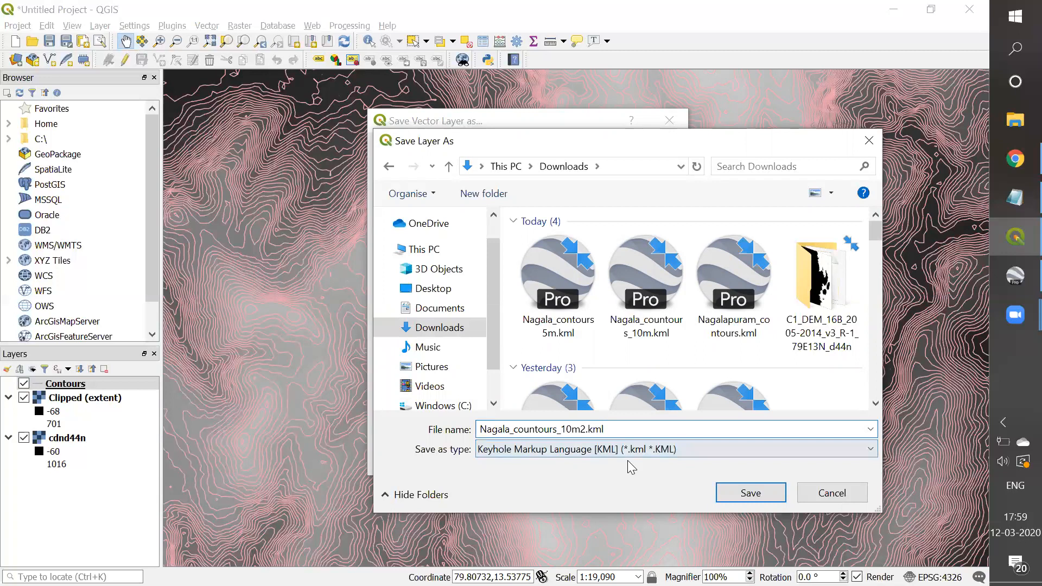
pyautogui.click(711, 486)
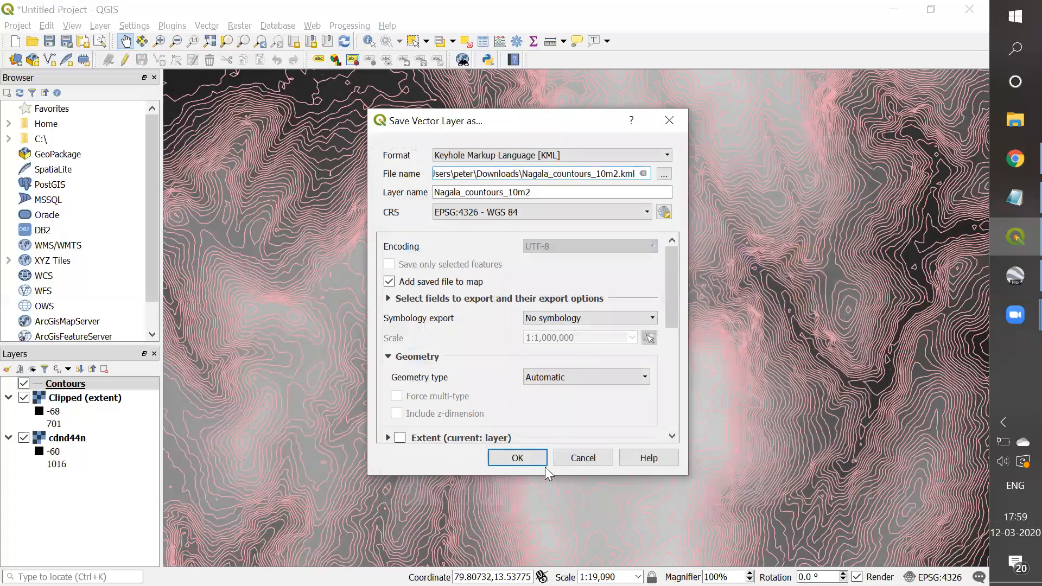
pyautogui.click(519, 457)
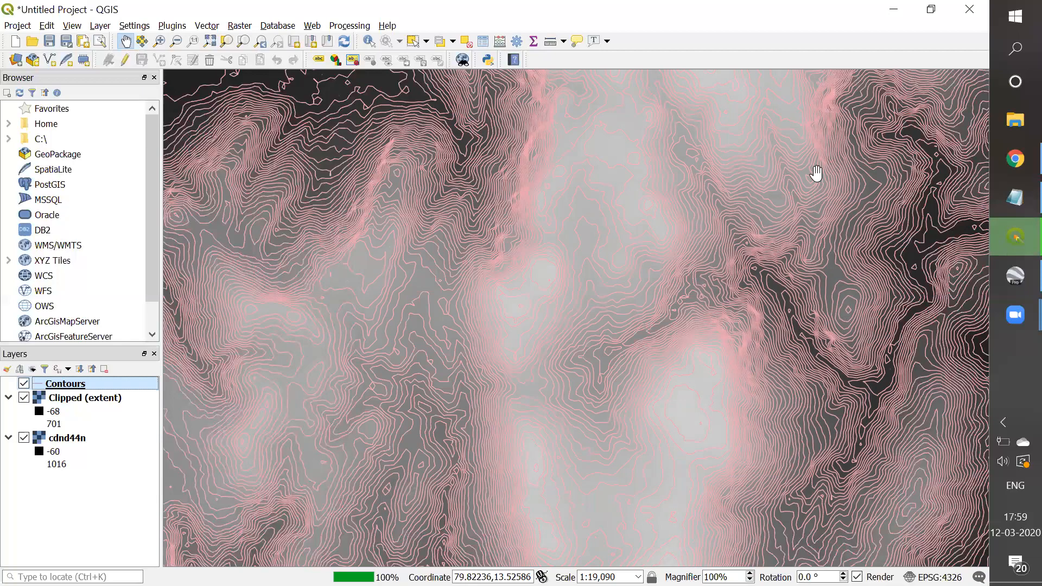
# Switch to Google Earth Pro and open Nagala_countours_10m2.kml from Downloads over the topographic map overlay
pyautogui.click(900, 10)
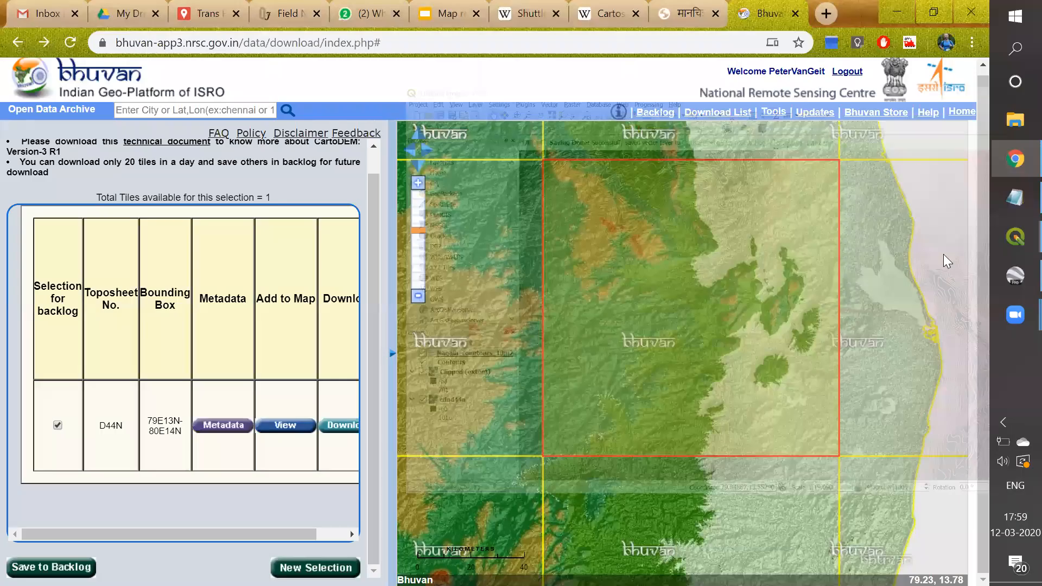
pyautogui.click(1015, 276)
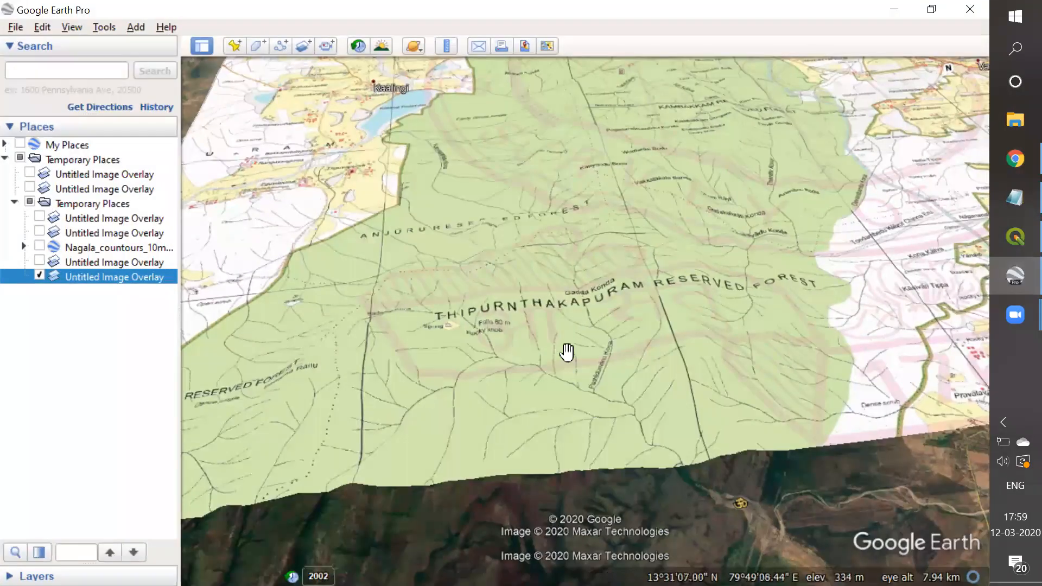
pyautogui.scroll(-3, 554, 359)
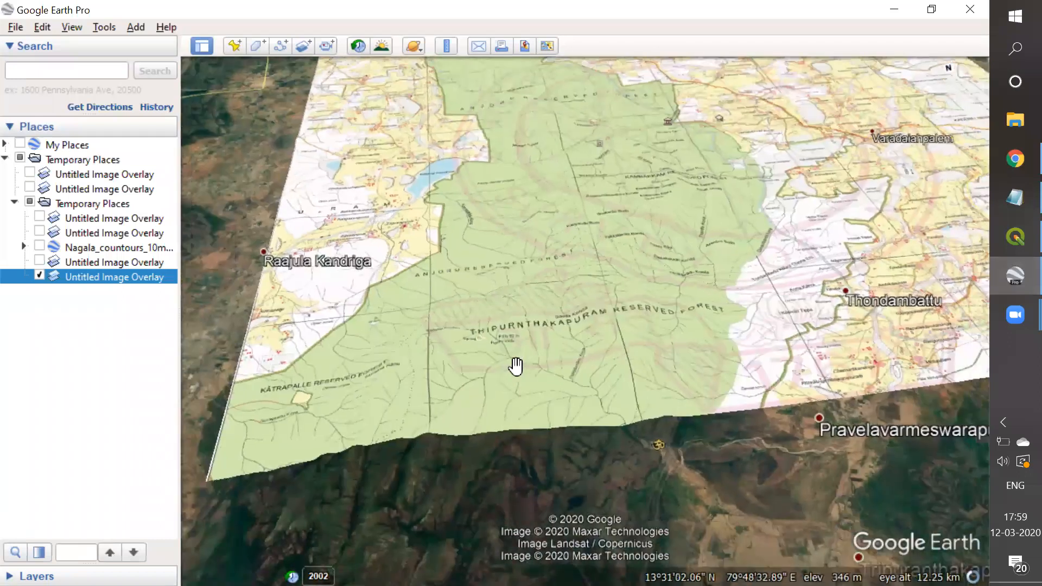
pyautogui.scroll(-3, 516, 358)
pyautogui.scroll(3, 443, 251)
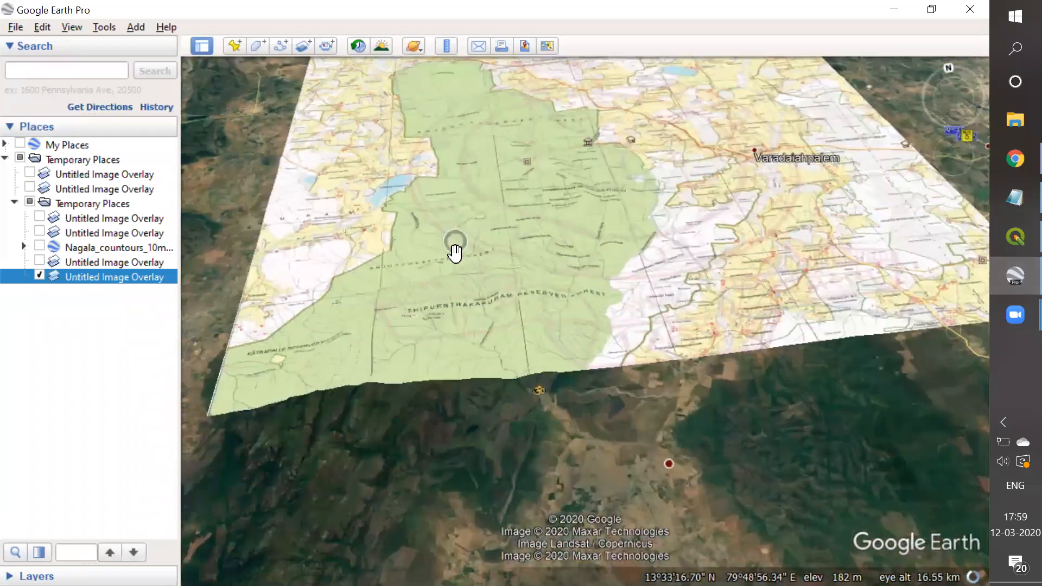
pyautogui.click(15, 27)
pyautogui.press('Escape')
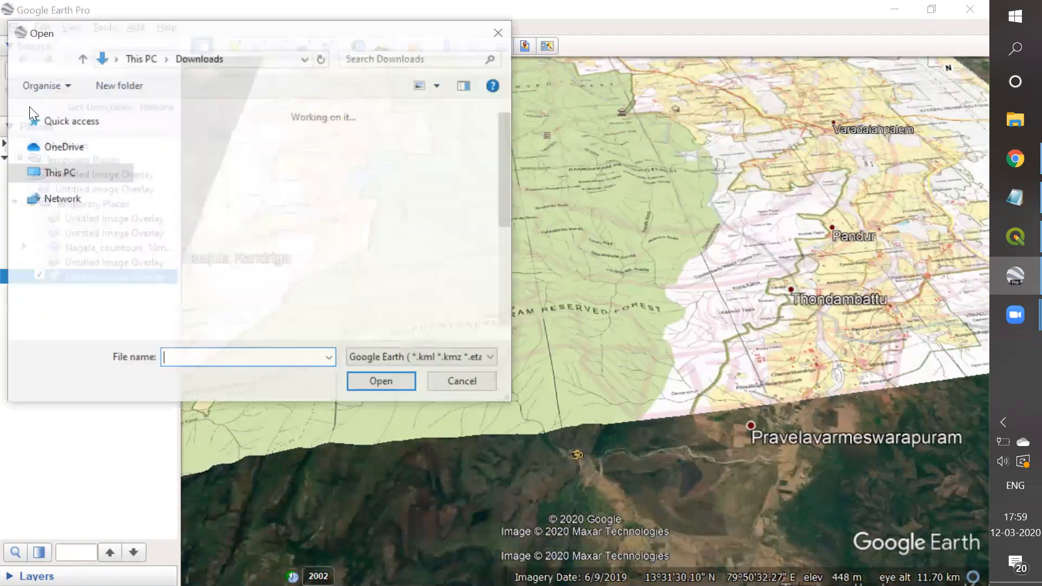
pyautogui.click(201, 171)
pyautogui.doubleClick(201, 171)
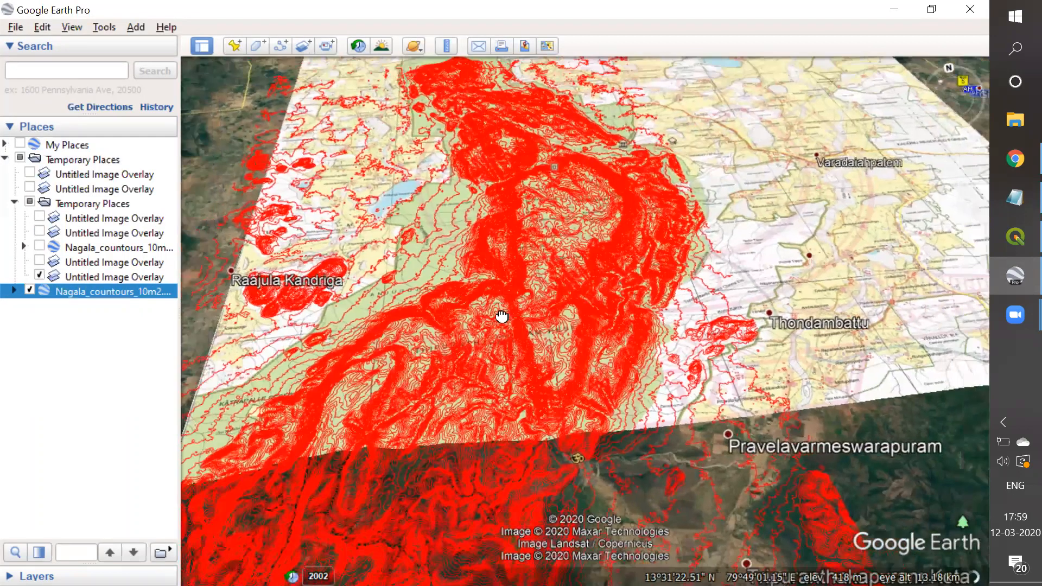
# Examine how the contours line up with the topographic map around the Thipurnthakapuram Reserved Forest
pyautogui.scroll(5, 504, 304)
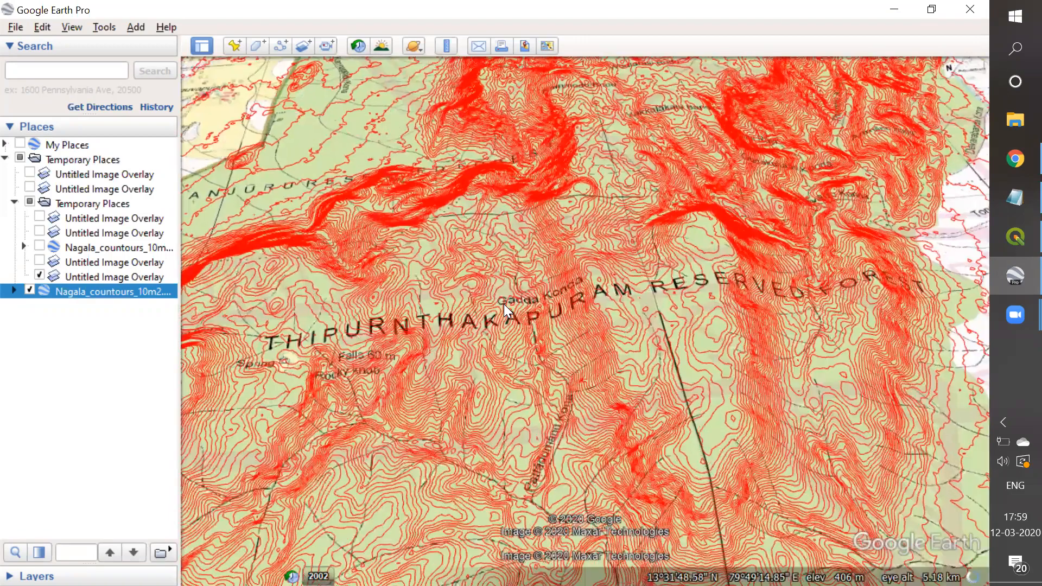
pyautogui.moveTo(605, 245); pyautogui.dragTo(563, 133)
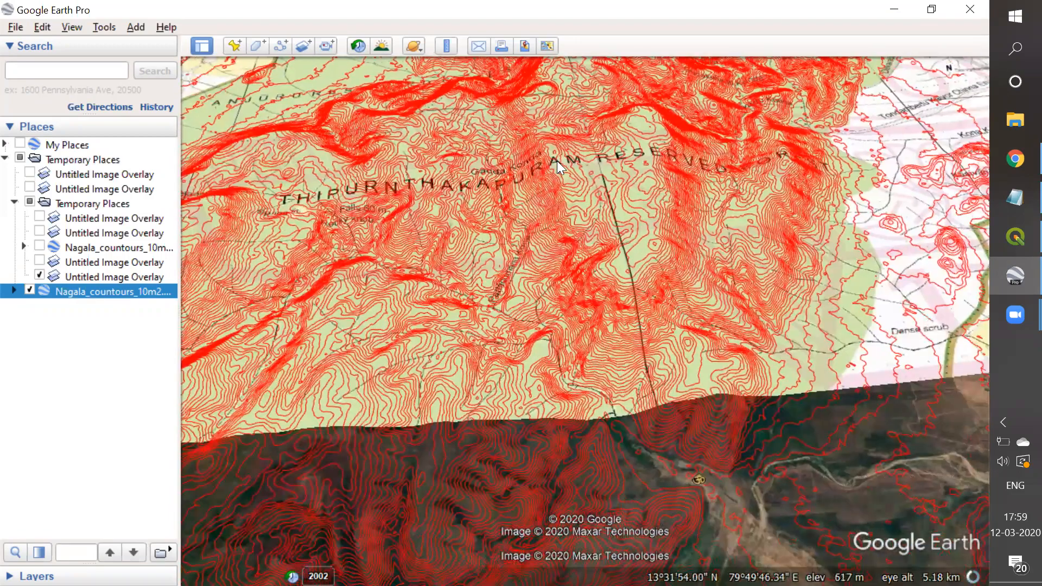
pyautogui.scroll(2, 557, 161)
pyautogui.moveTo(709, 298); pyautogui.dragTo(953, 515)
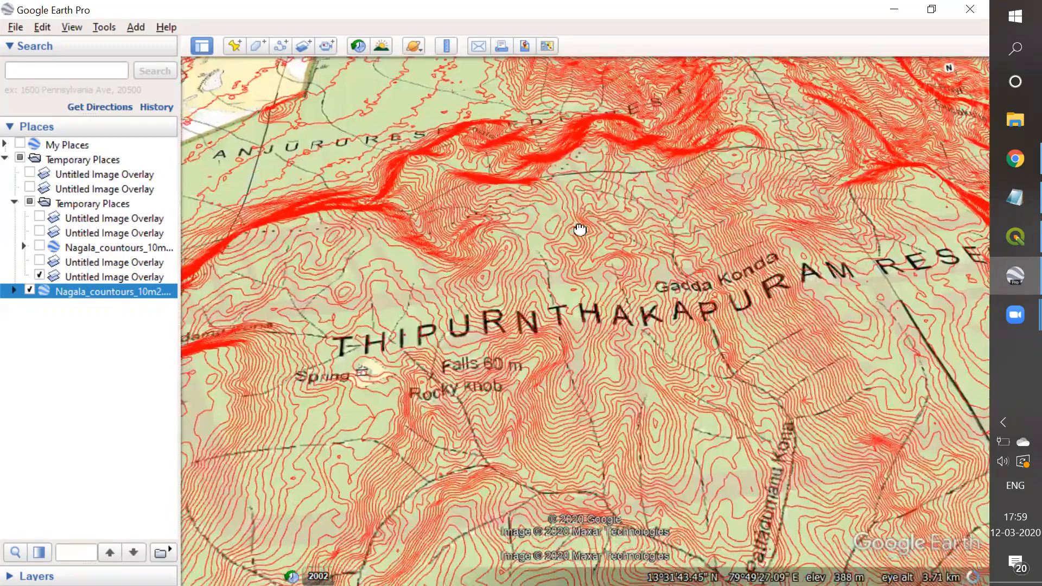
pyautogui.moveTo(577, 230); pyautogui.dragTo(609, 255)
pyautogui.scroll(-3, 609, 254)
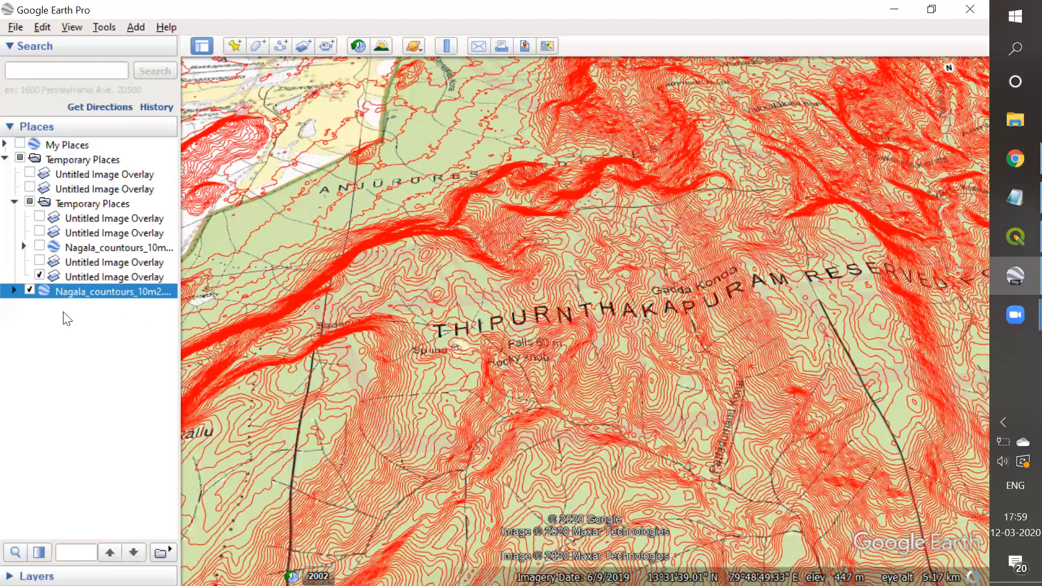
# Create a folder named My SOI map with contours inside Temporary Places
pyautogui.rightClick(60, 159)
pyautogui.moveTo(75, 166)
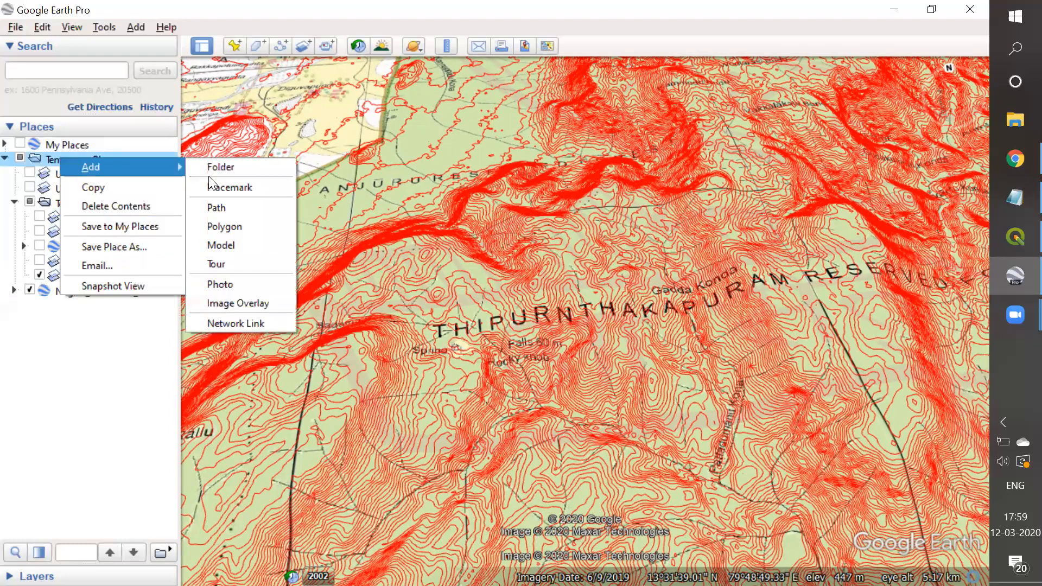
pyautogui.click(214, 170)
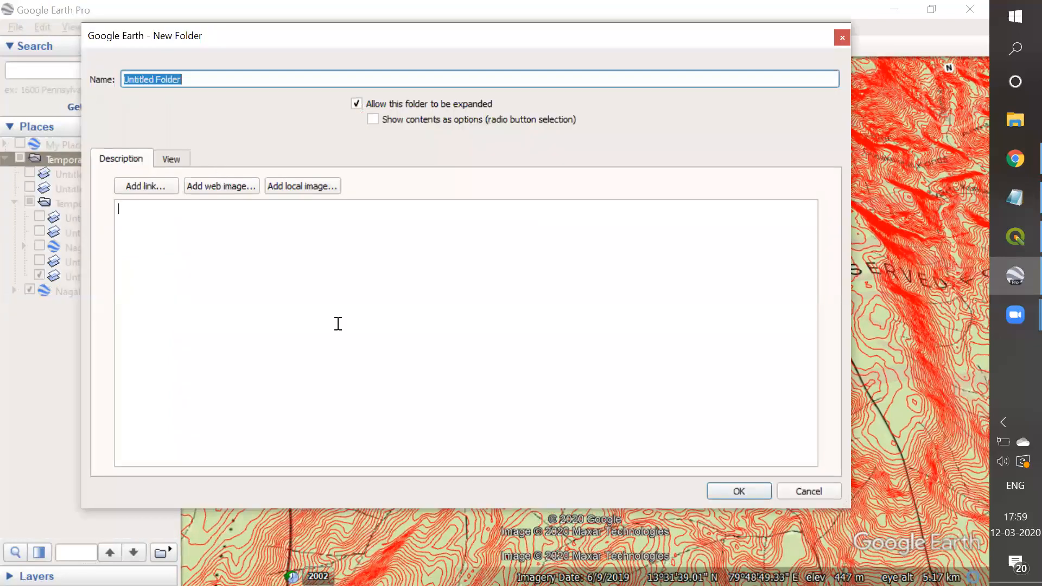
pyautogui.write('My f')
pyautogui.press('BackSpace')
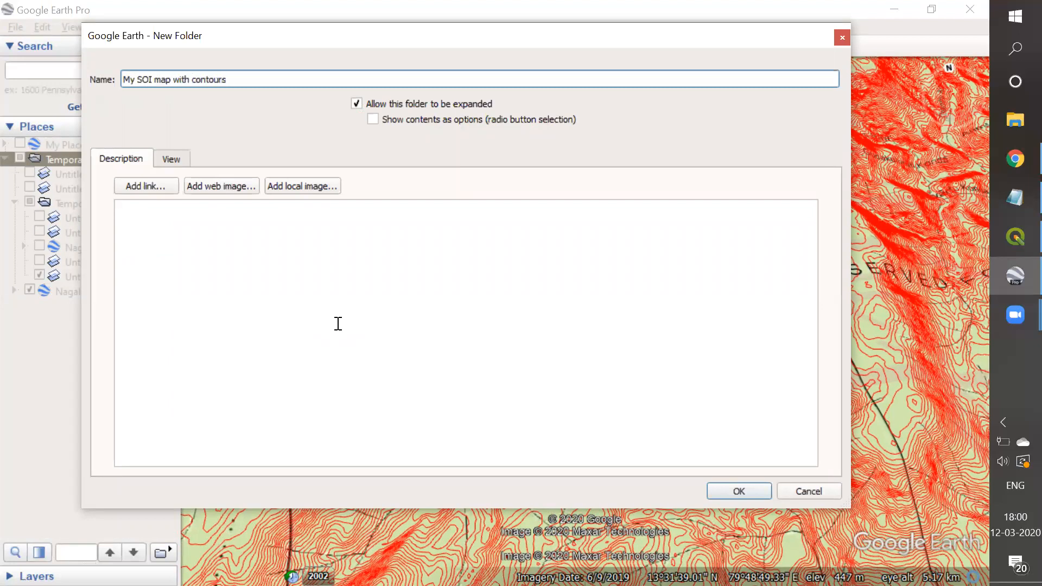
pyautogui.click(711, 492)
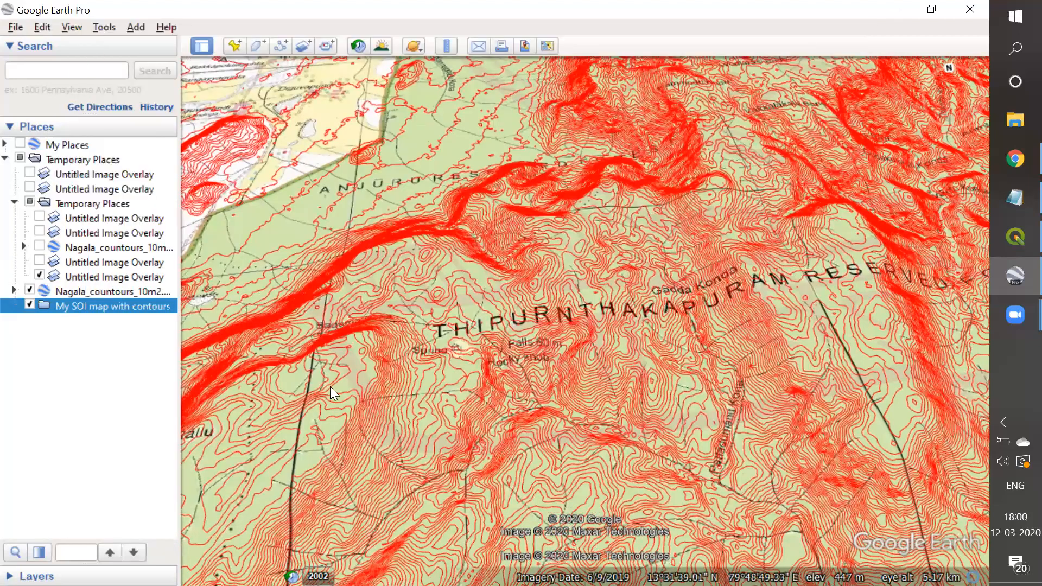
# Move the displayed topographic image overlay and the Nagala_countours_10m2 contours into the My SOI map with contours folder
pyautogui.moveTo(74, 263); pyautogui.dragTo(74, 279)
pyautogui.click(39, 262)
pyautogui.click(39, 276)
pyautogui.moveTo(57, 278); pyautogui.dragTo(58, 314)
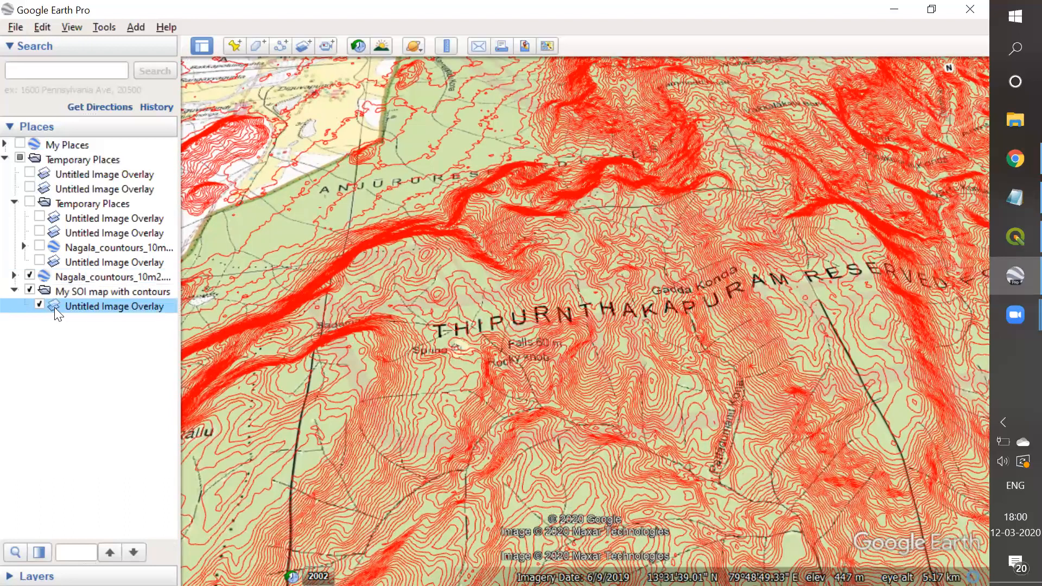
pyautogui.click(69, 278)
pyautogui.moveTo(67, 280); pyautogui.dragTo(69, 296)
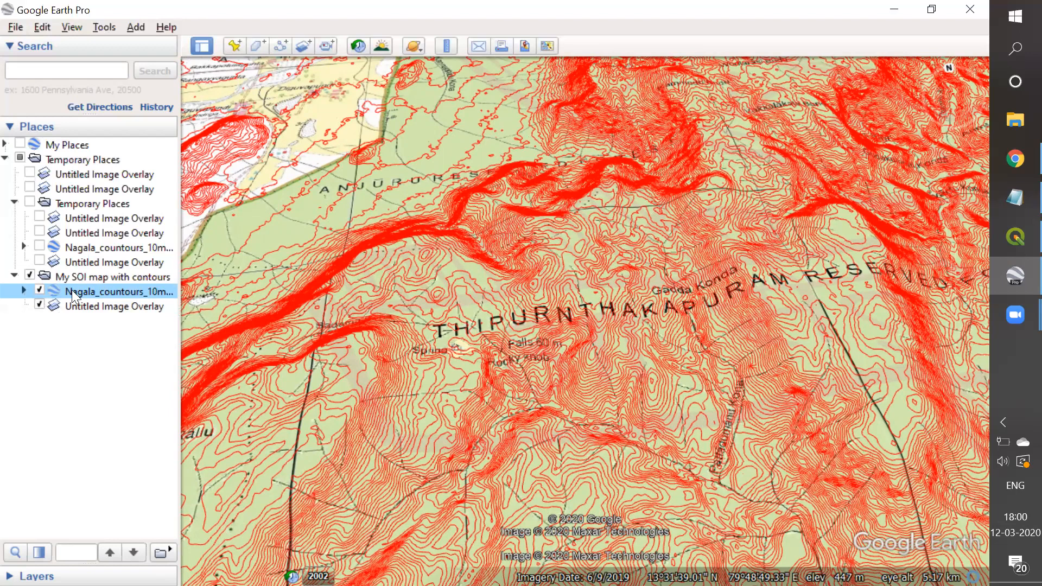
pyautogui.click(80, 277)
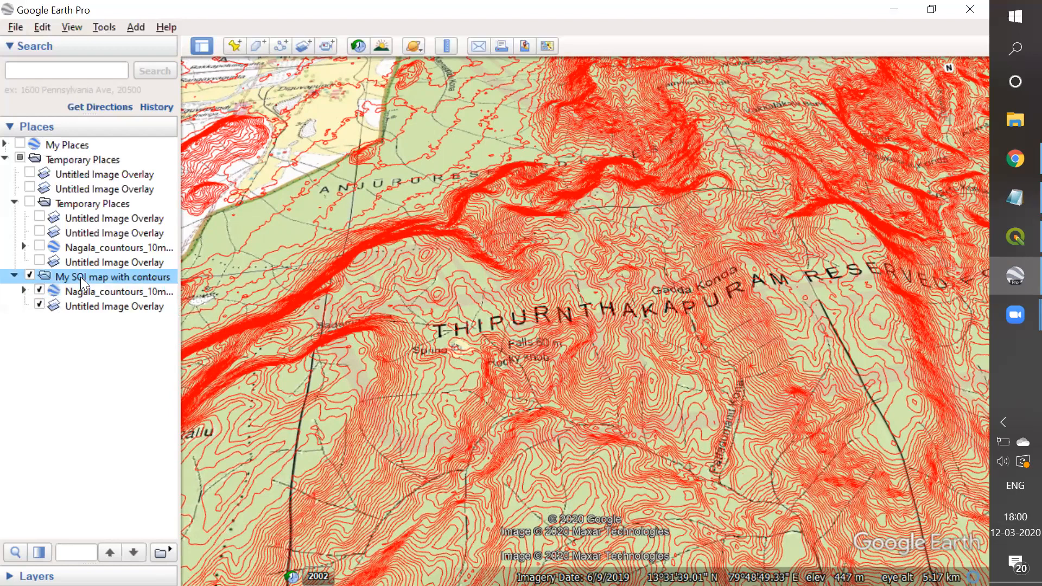
# Toggle the contours and the image overlay in the new folder to check each separately, leaving both hidden
pyautogui.click(39, 291)
pyautogui.click(39, 306)
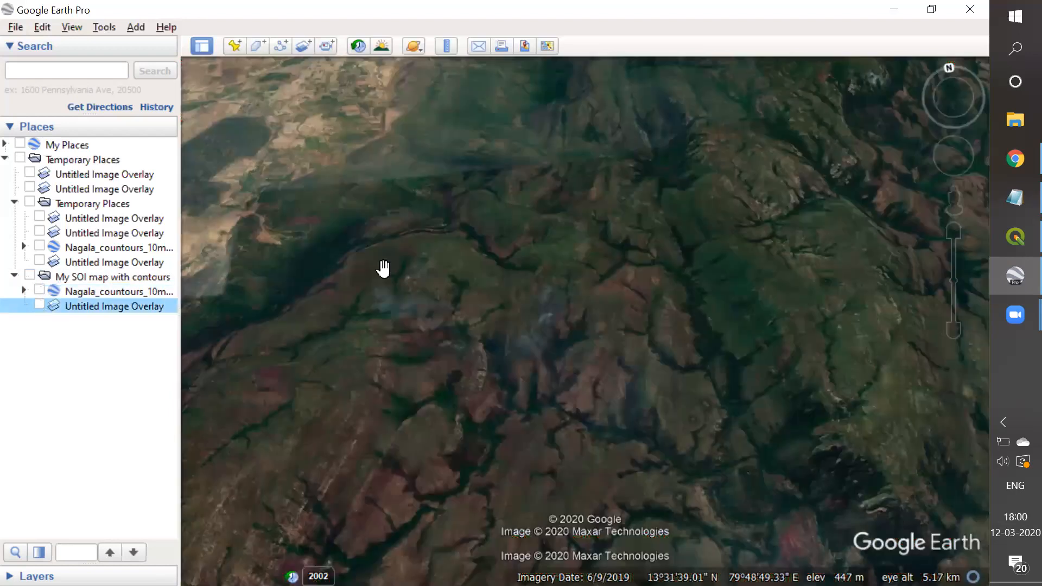
pyautogui.click(39, 292)
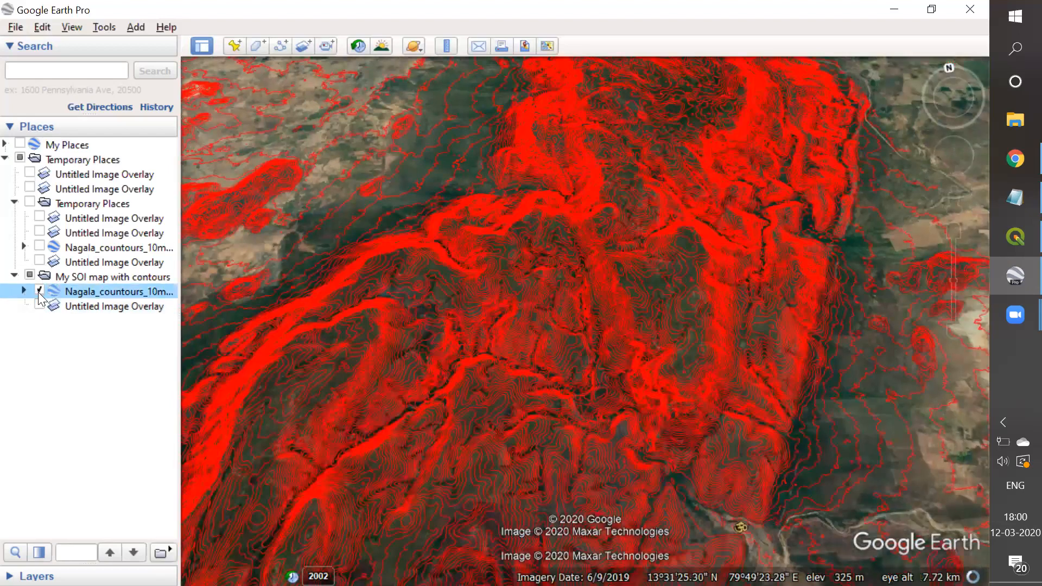
pyautogui.click(39, 305)
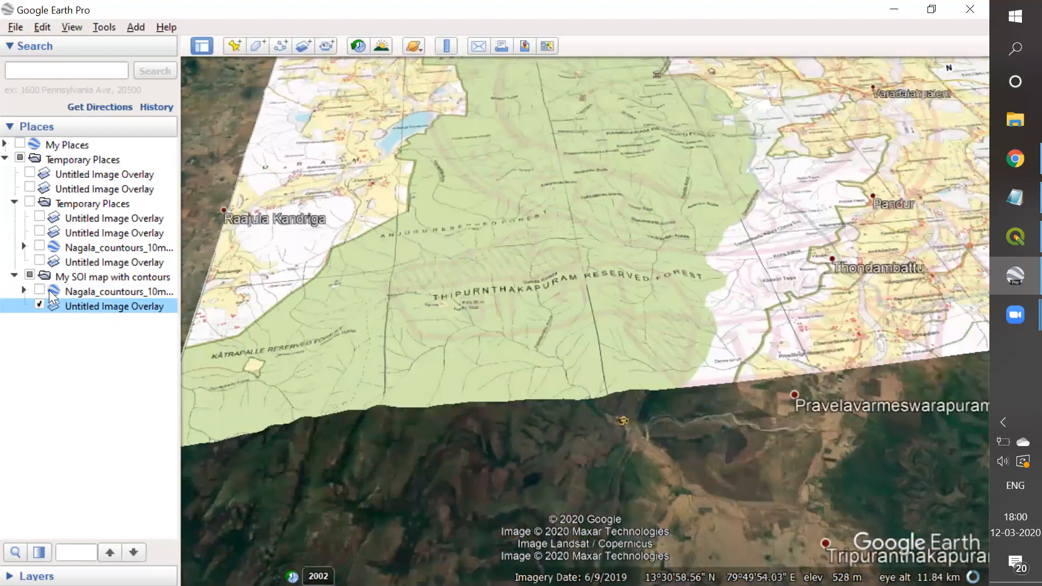
pyautogui.click(40, 292)
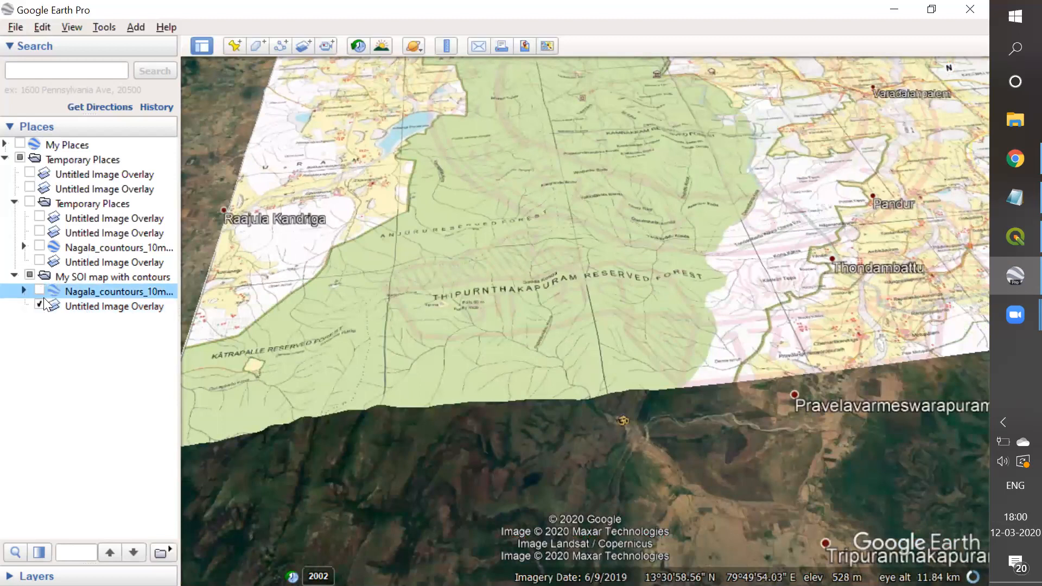
pyautogui.click(39, 291)
pyautogui.click(39, 305)
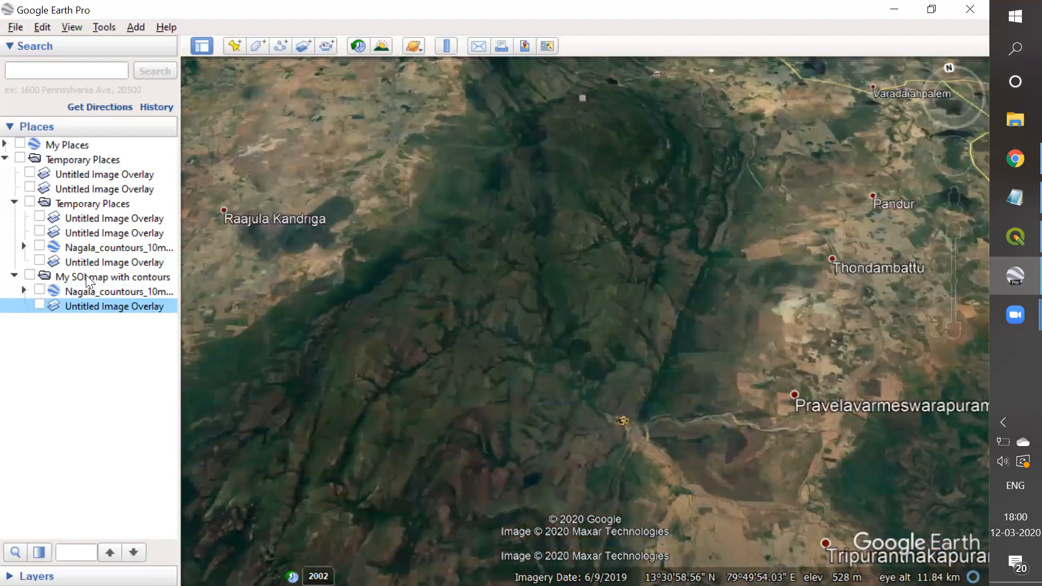
# Save the My SOI map with contours folder to Downloads as a KMZ file named Nagla_SOI_contours10m
pyautogui.click(85, 275)
pyautogui.rightClick(85, 275)
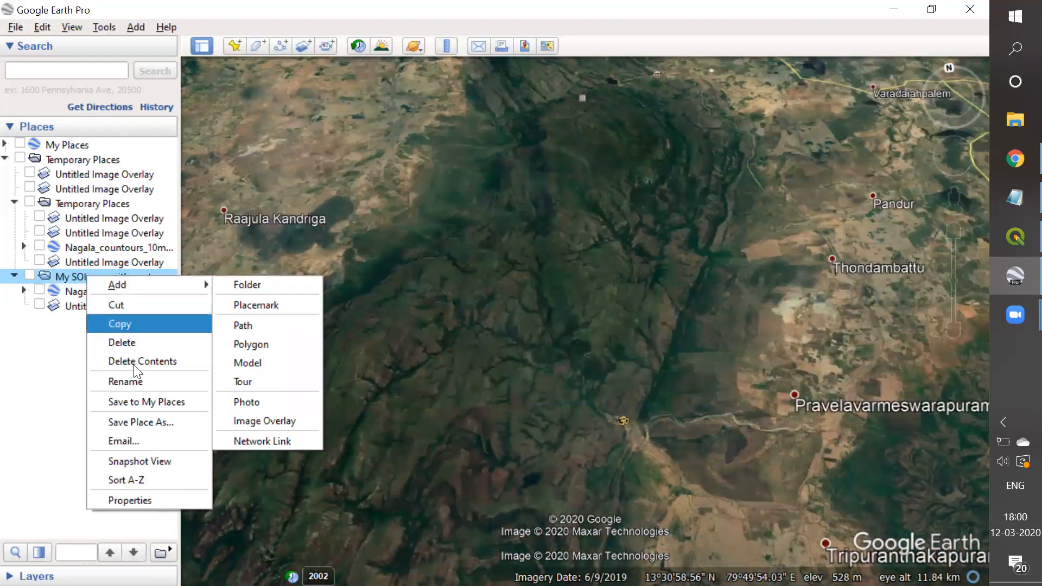
pyautogui.click(146, 415)
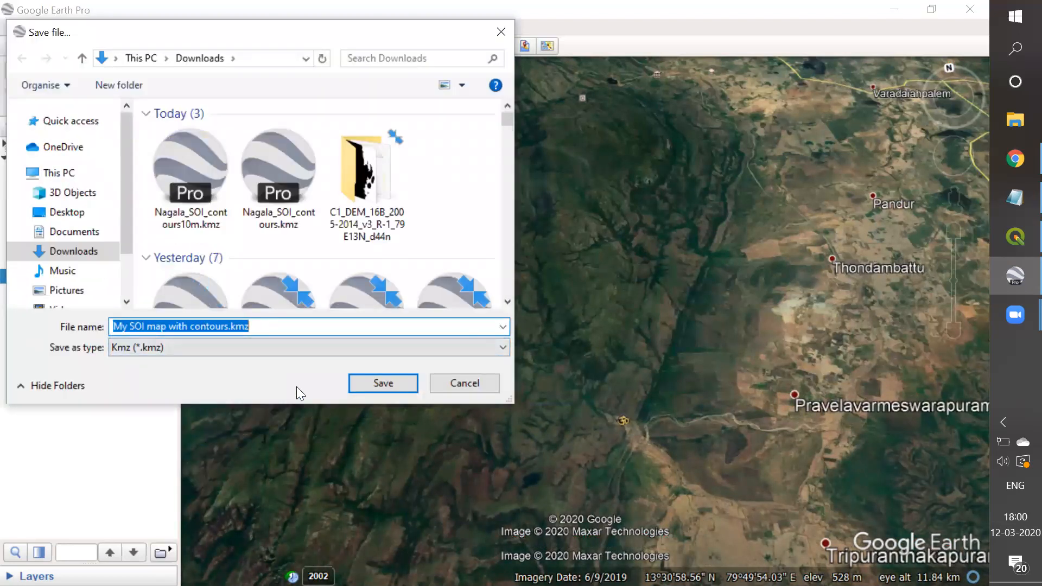
pyautogui.write('Nagla_SOI_contours10m')
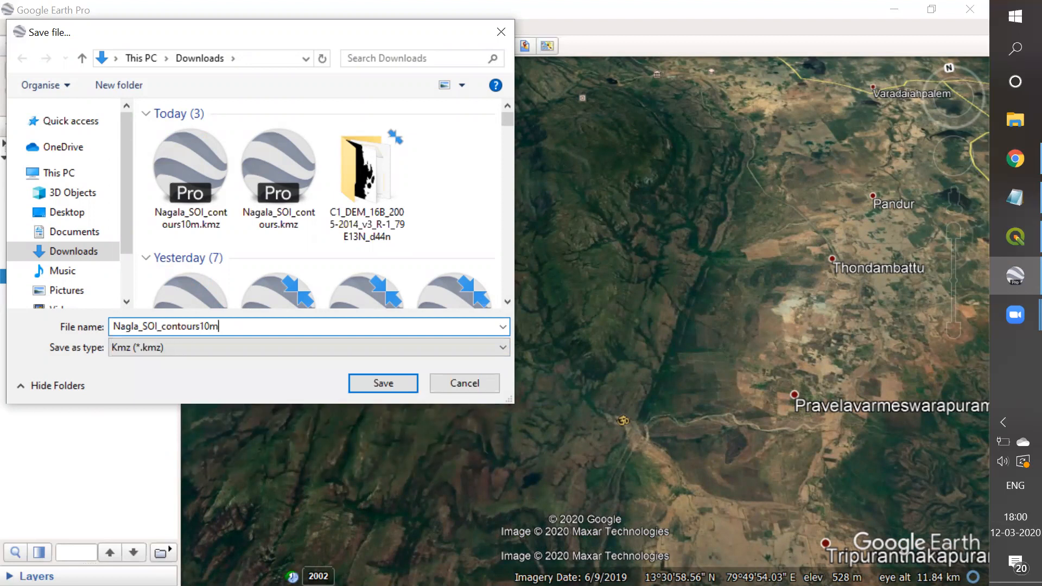
pyautogui.press('Return')
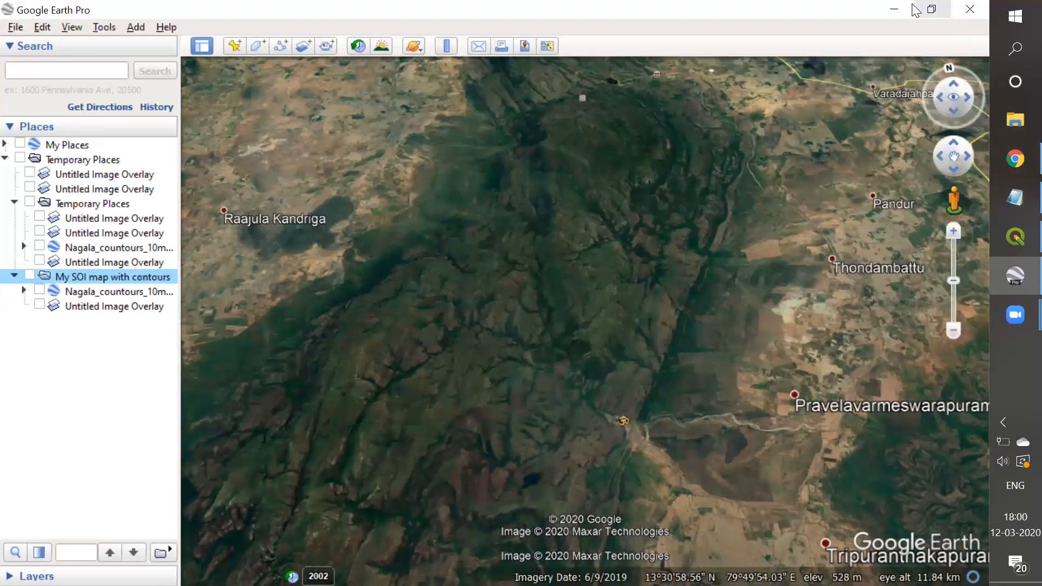
# Display the contours alone, swap them for the topographic overlay, and inspect the map sheet's coverage
pyautogui.click(39, 291)
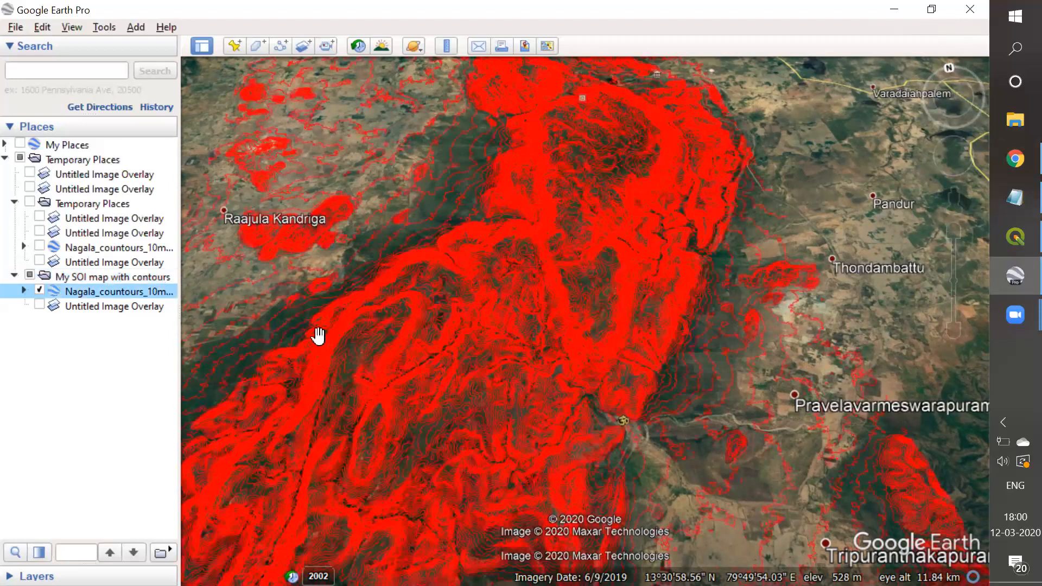
pyautogui.click(39, 291)
pyautogui.click(39, 306)
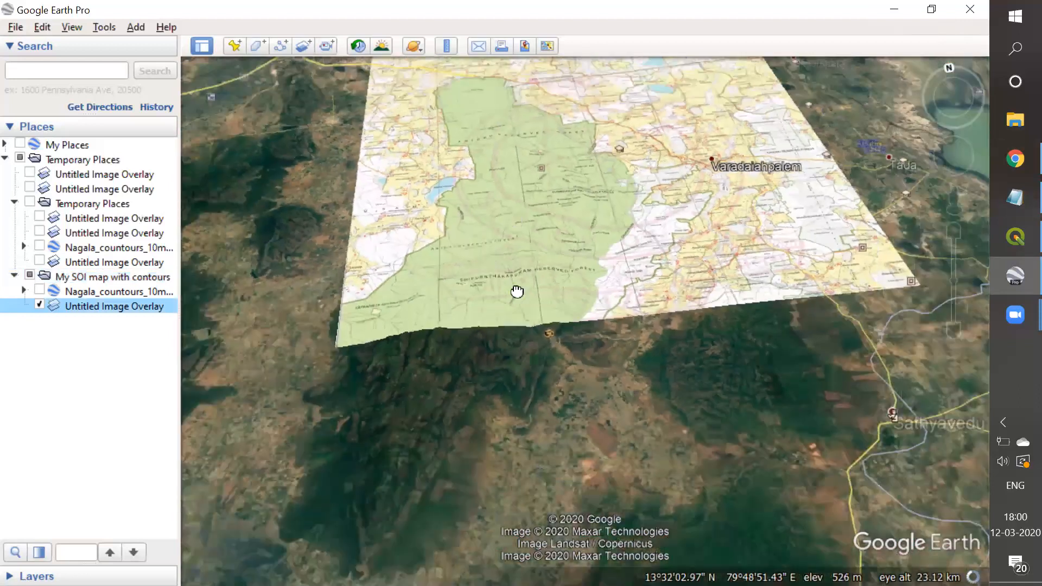
pyautogui.scroll(-3, 423, 204)
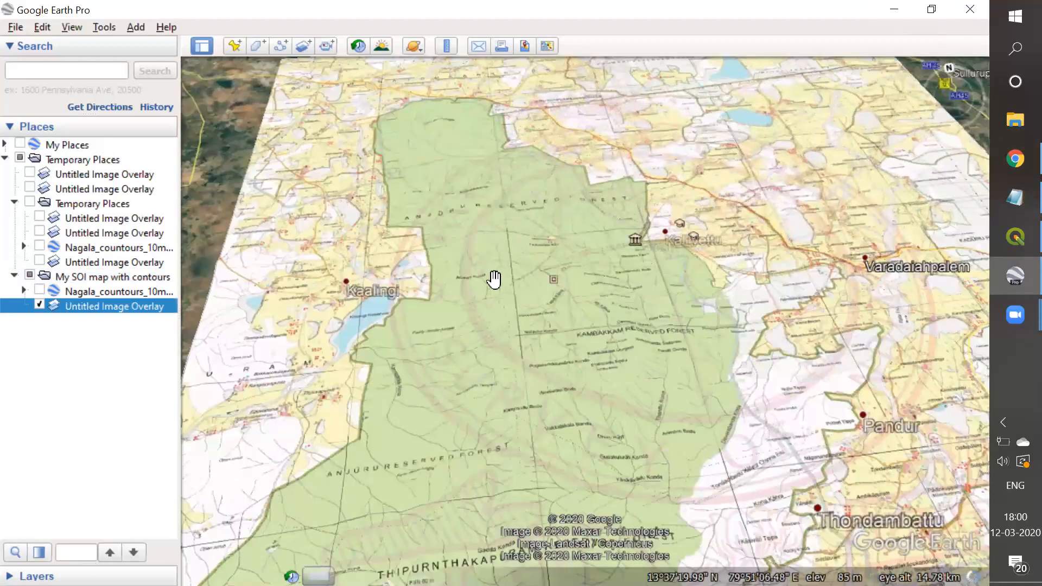
pyautogui.scroll(1, 532, 218)
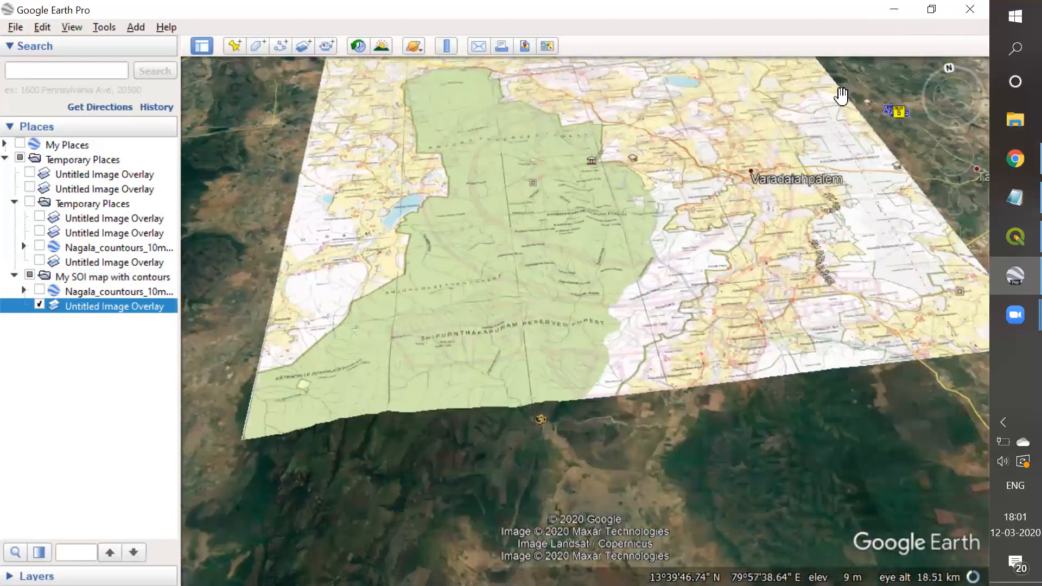
# Switch to Chrome and bring up the Myself chat in WhatsApp Web
pyautogui.click(891, 10)
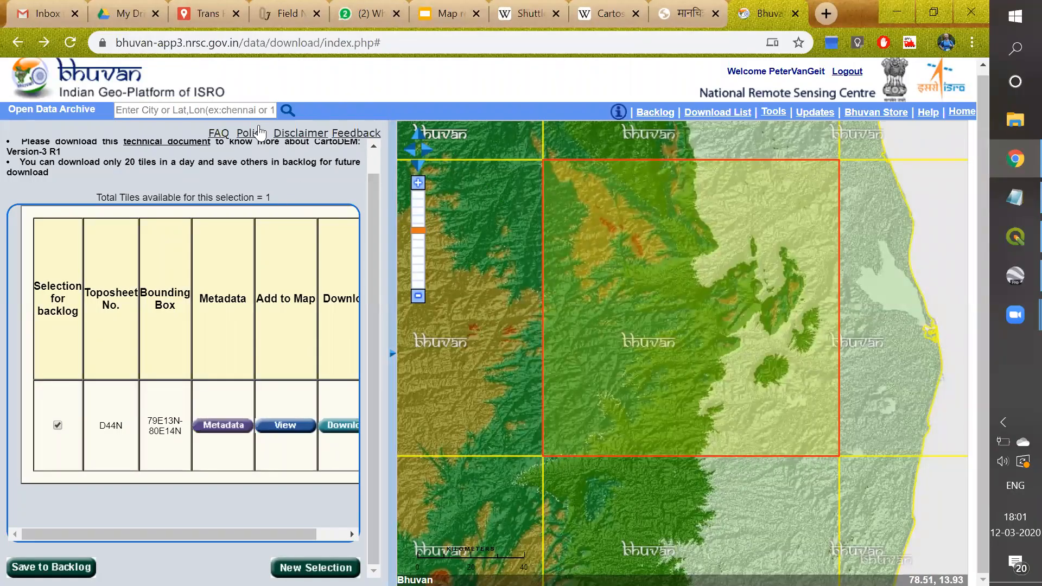
pyautogui.click(290, 24)
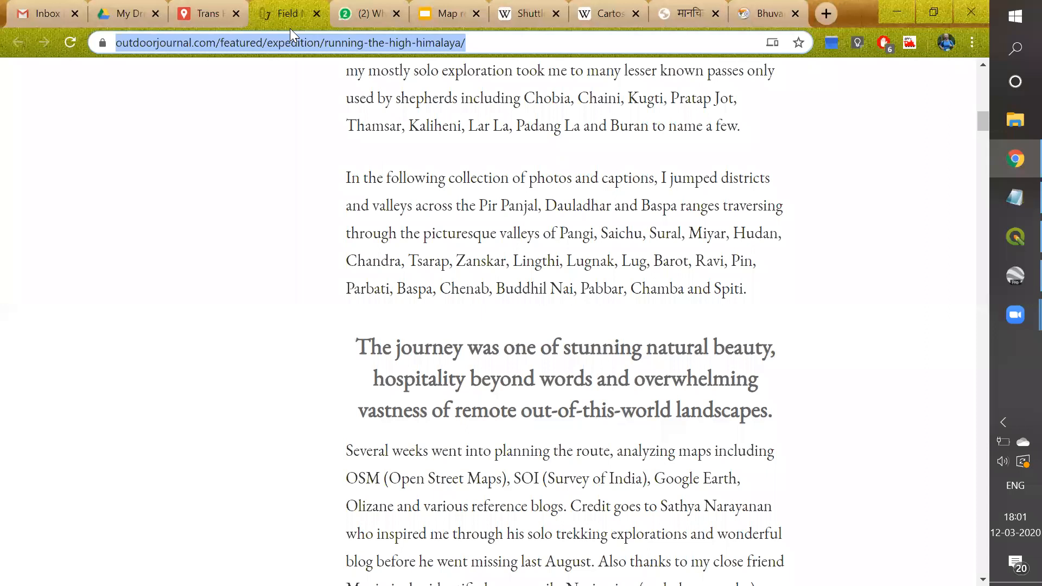
pyautogui.click(332, 26)
pyautogui.scroll(-3, 159, 361)
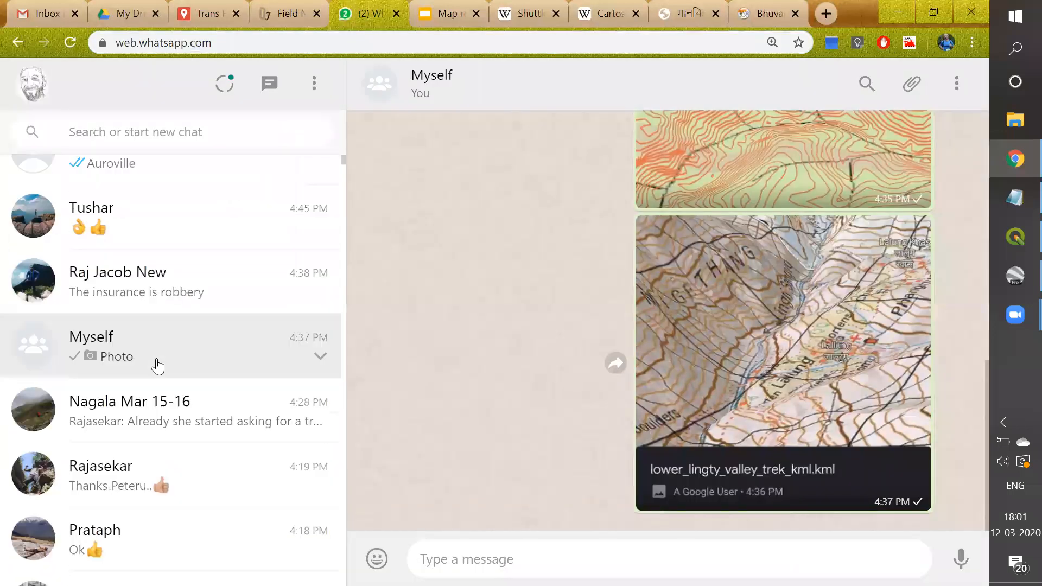
pyautogui.scroll(2, 154, 366)
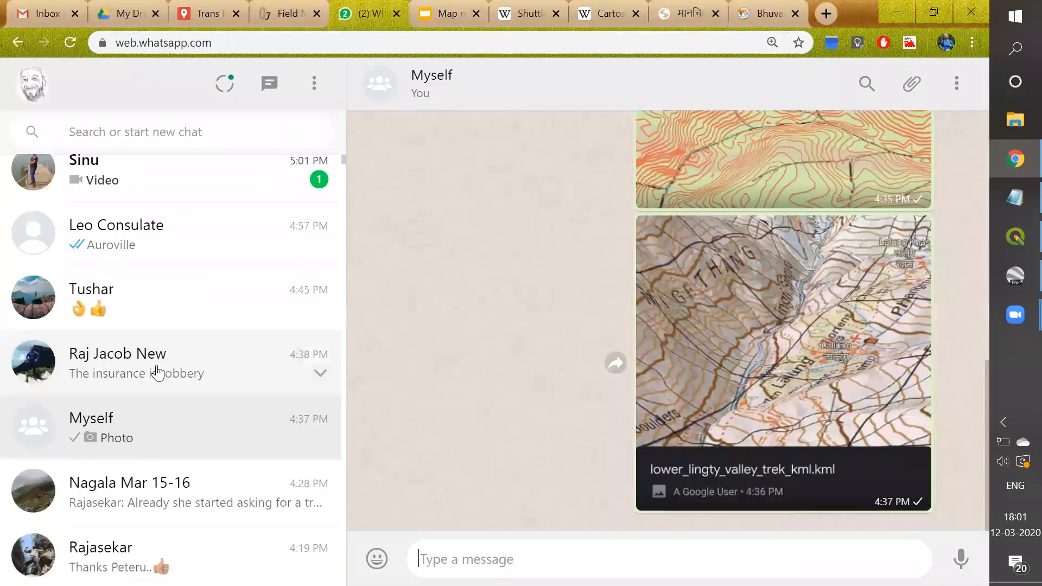
# View the chat's phone screenshots of the Thipurnthakapuram contour map and the lower_lingty_valley_trek_kml.kml map enlarged
pyautogui.click(730, 309)
pyautogui.click(659, 299)
pyautogui.press('Escape')
pyautogui.scroll(2, 760, 237)
pyautogui.click(777, 217)
pyautogui.click(496, 308)
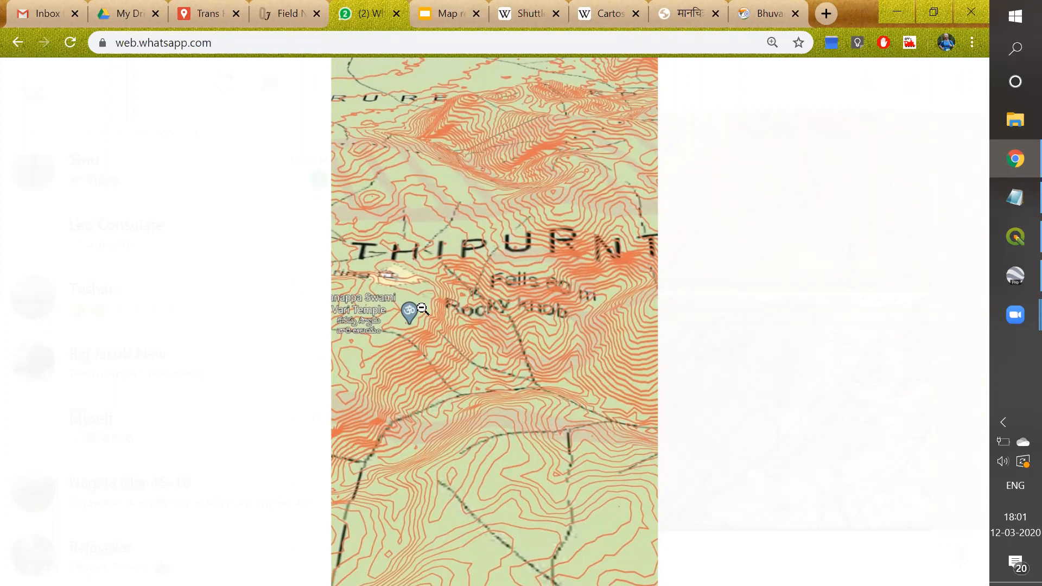
pyautogui.click(422, 309)
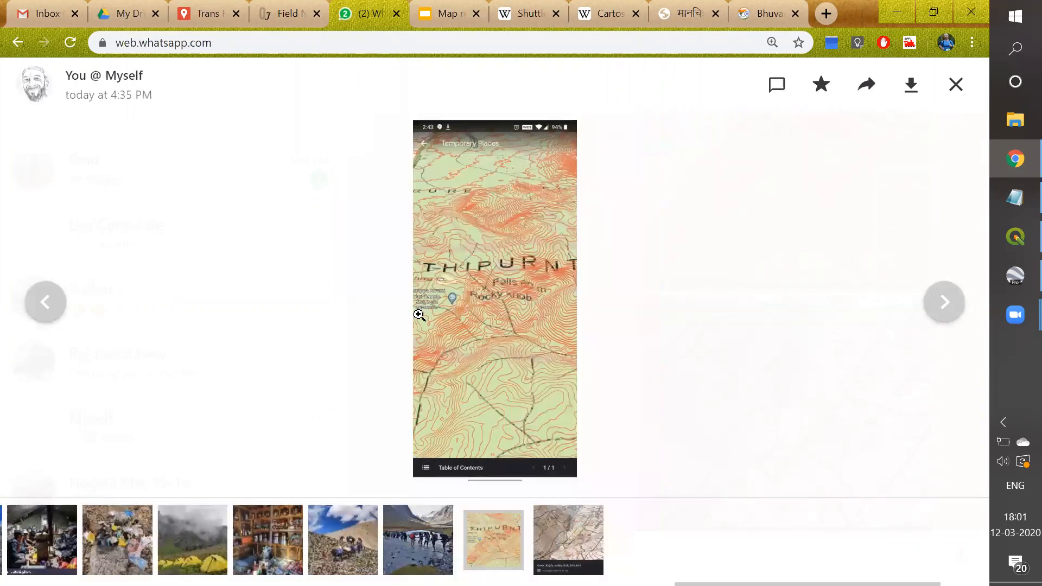
pyautogui.press('Right')
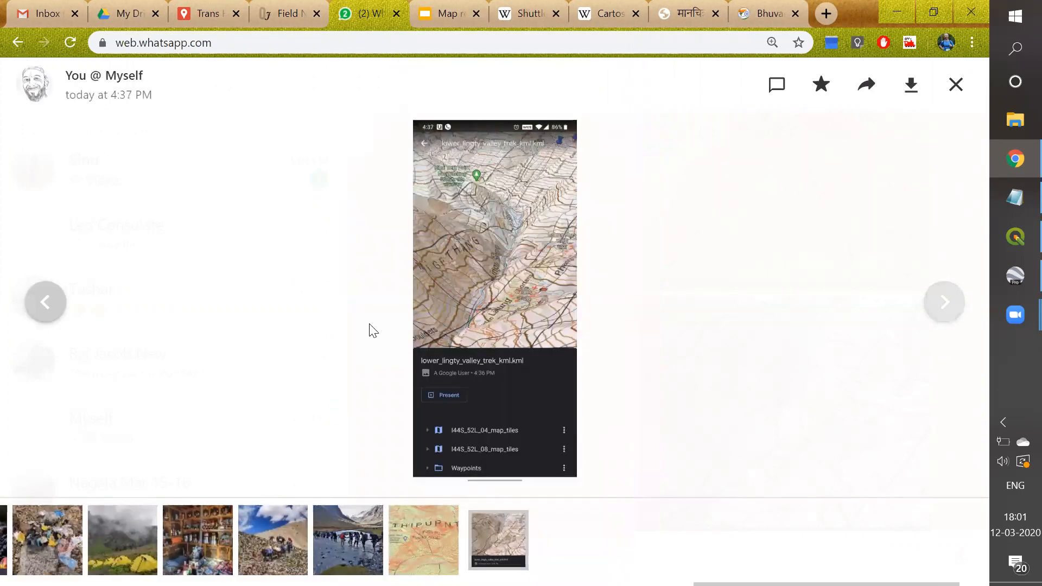
pyautogui.click(516, 294)
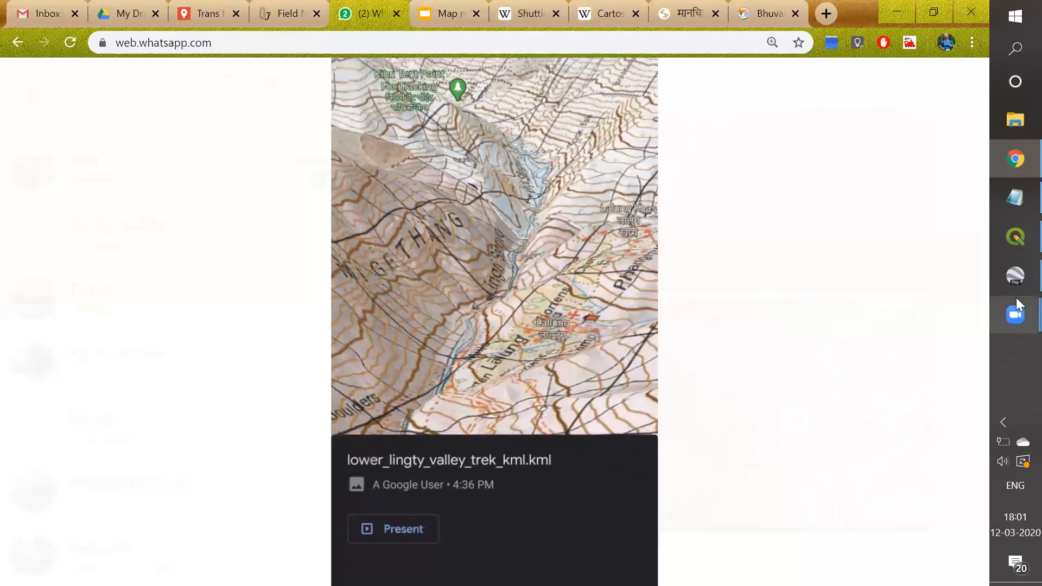
# Return to Google Earth Pro, bring up the Geo SOI.txt notes in Notepad and highlight sheet number D44N14
pyautogui.click(1015, 274)
pyautogui.scroll(-5, 605, 224)
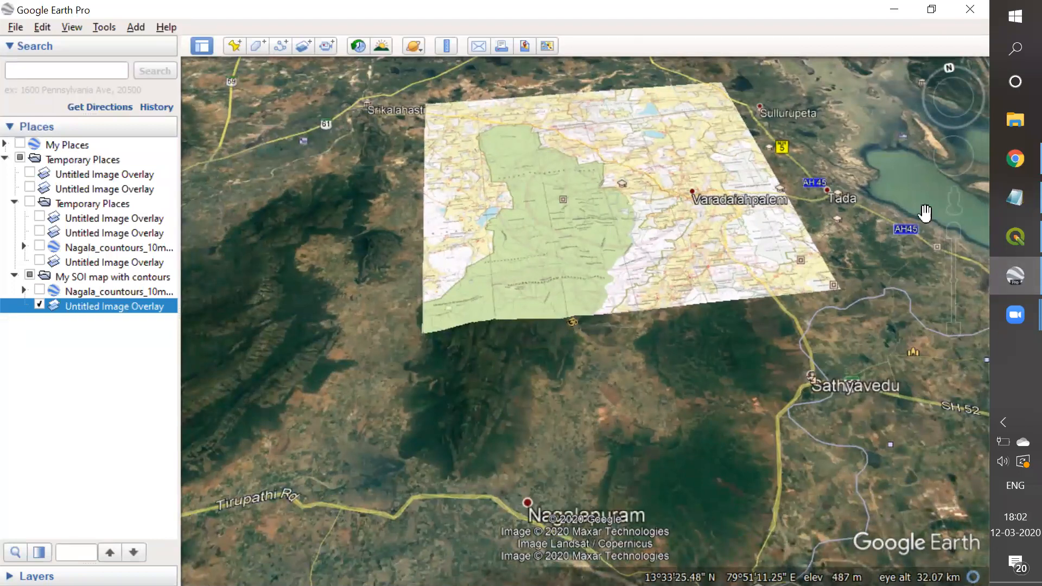
pyautogui.click(1015, 197)
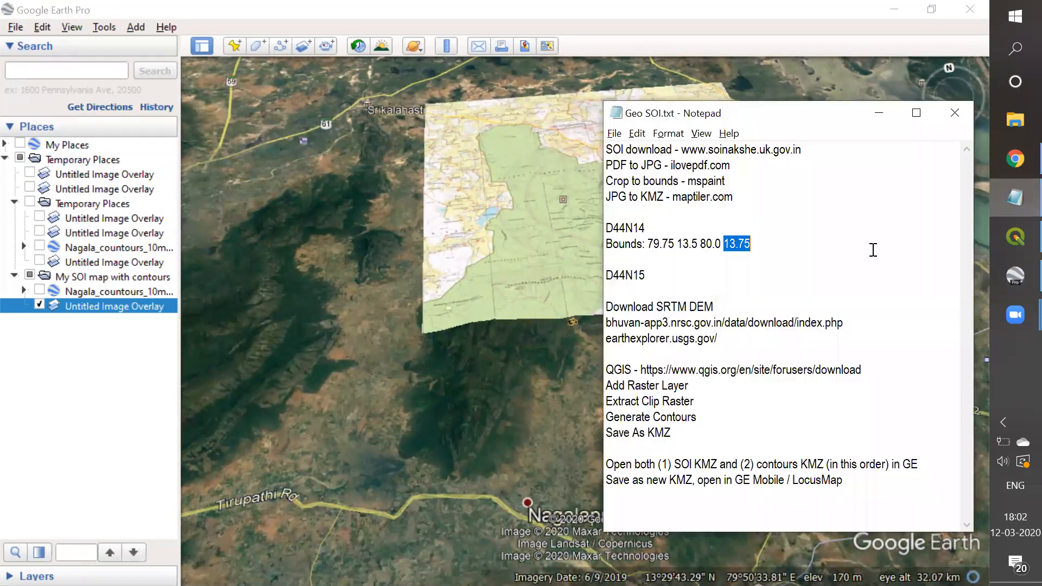
pyautogui.doubleClick(632, 229)
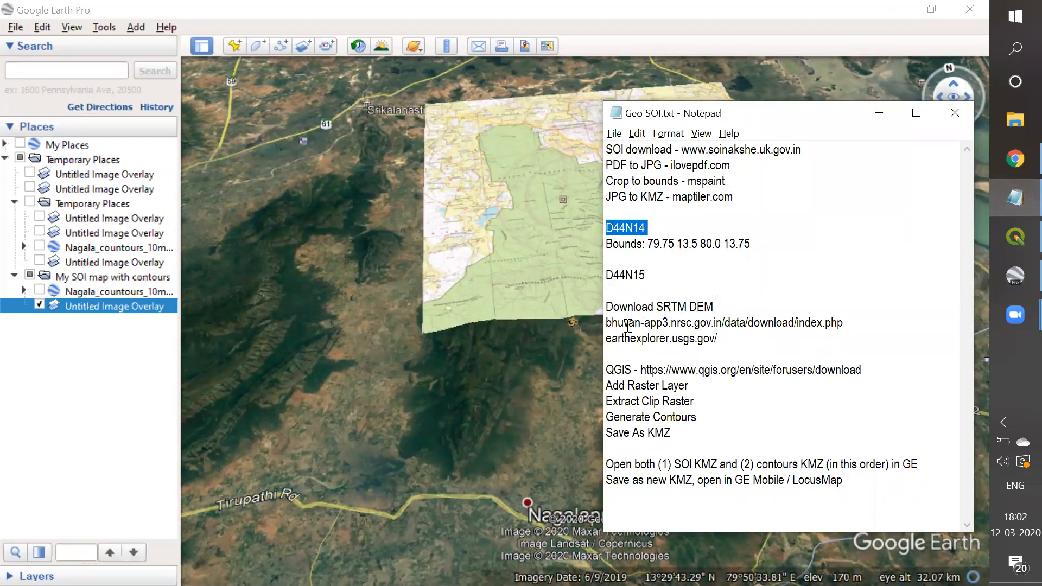
# Highlight the Bhuvan SRTM download address, the QGIS download line, Generate Contours and Save As KMZ in the notes
pyautogui.moveTo(608, 323); pyautogui.dragTo(867, 318)
pyautogui.moveTo(612, 370); pyautogui.dragTo(885, 376)
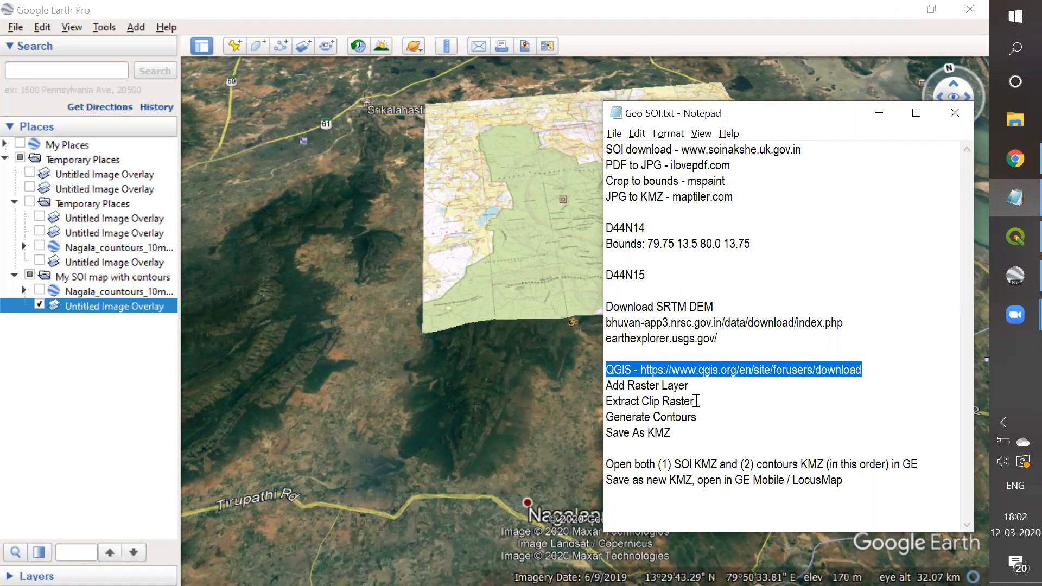
pyautogui.moveTo(697, 417); pyautogui.dragTo(597, 413)
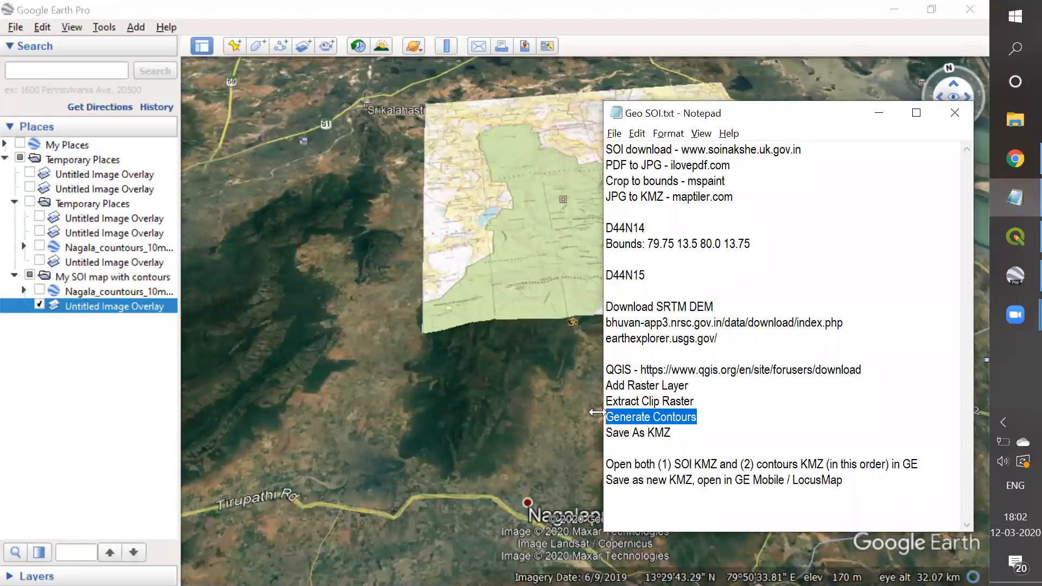
pyautogui.tripleClick(649, 432)
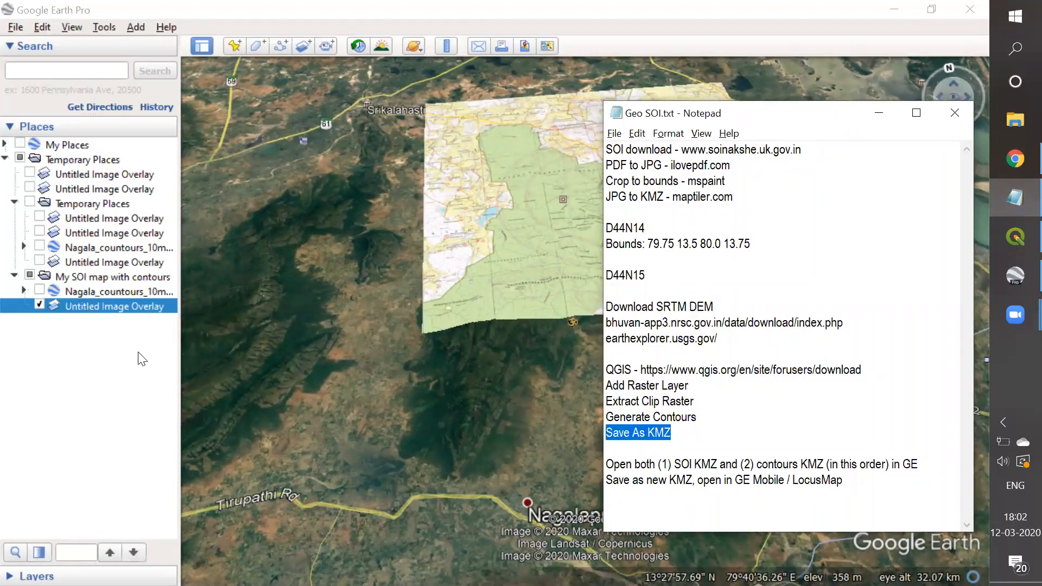
# Return to Google Earth Pro, show the Nagala 10 m contours over the topographic overlay, and inspect the Thipurnthakapuram Reserve area in a close tilted view
pyautogui.click(39, 292)
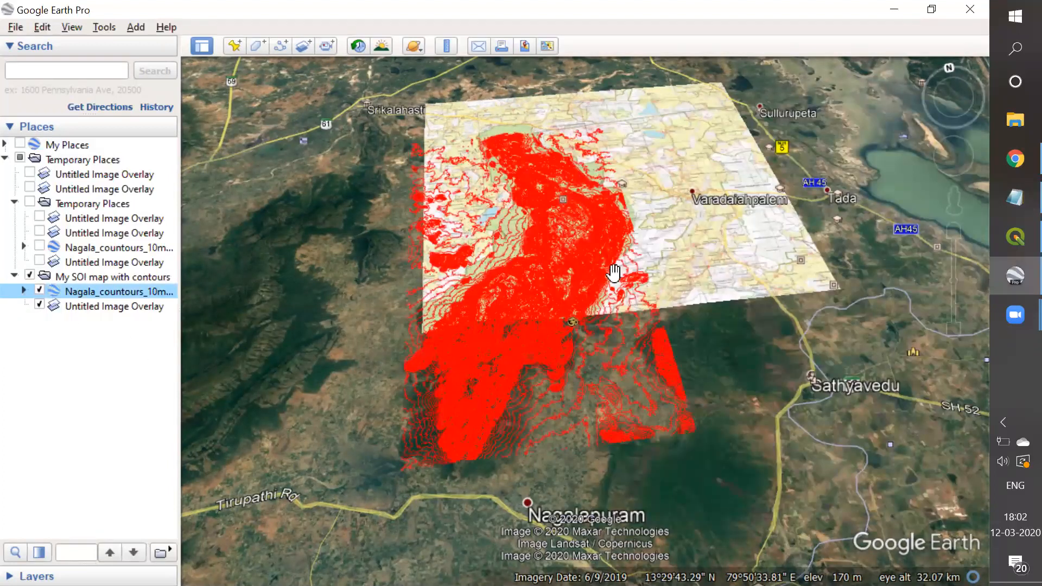
pyautogui.scroll(3, 575, 196)
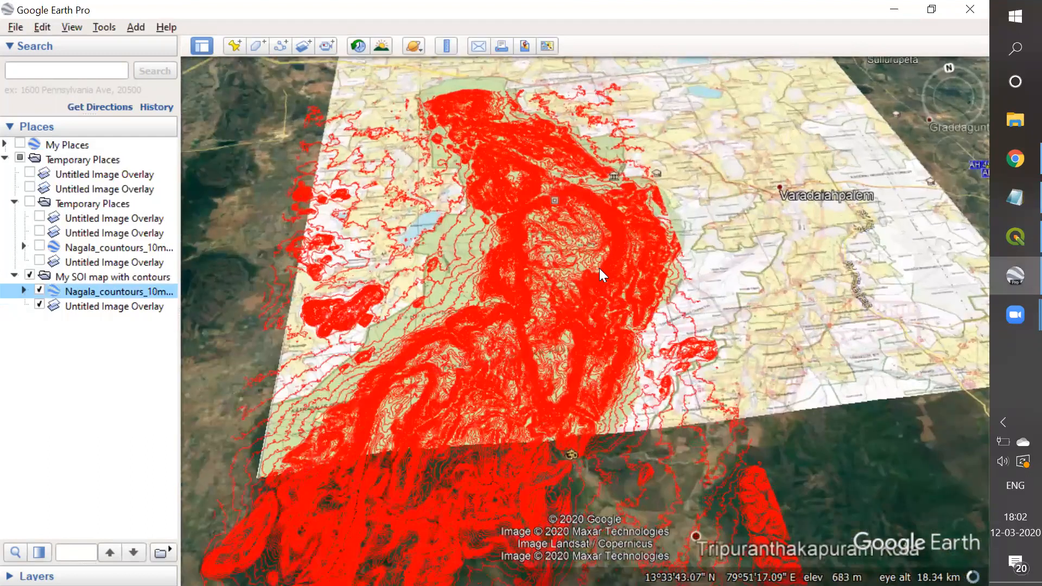
pyautogui.hotkey('alt', 'Tab')
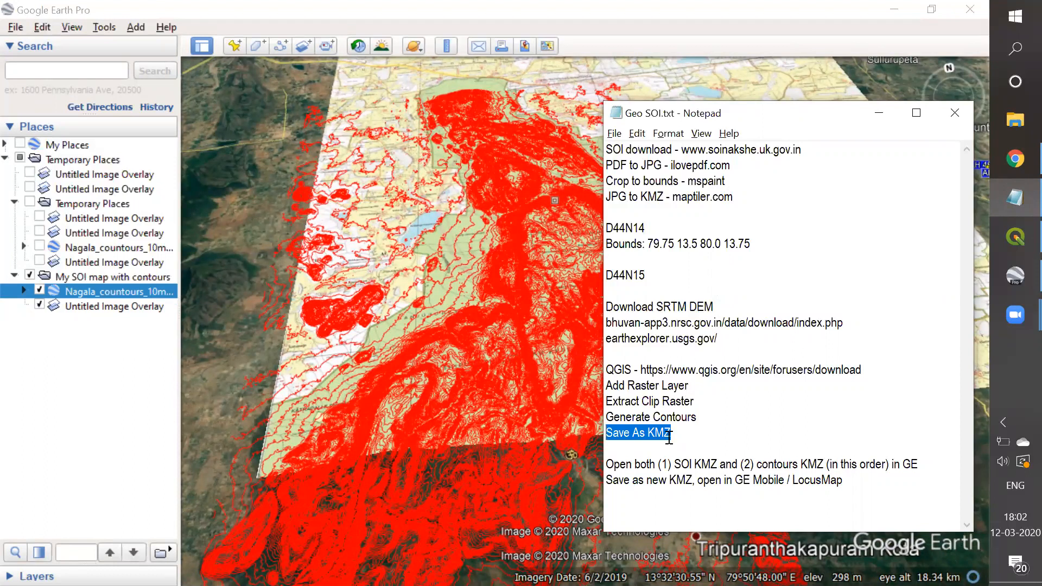
pyautogui.click(540, 250)
pyautogui.scroll(-3, 536, 230)
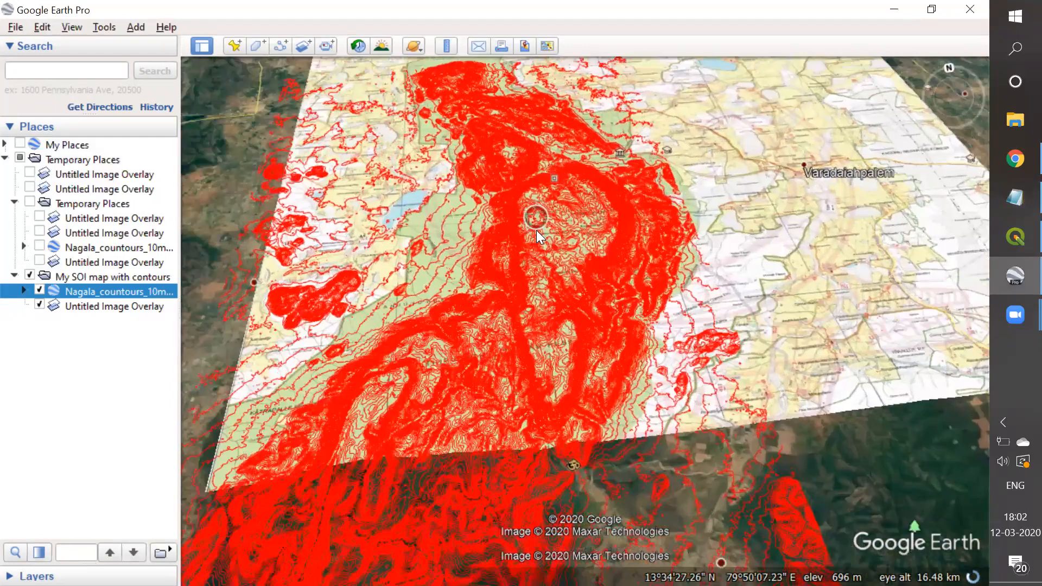
pyautogui.scroll(-4, 536, 230)
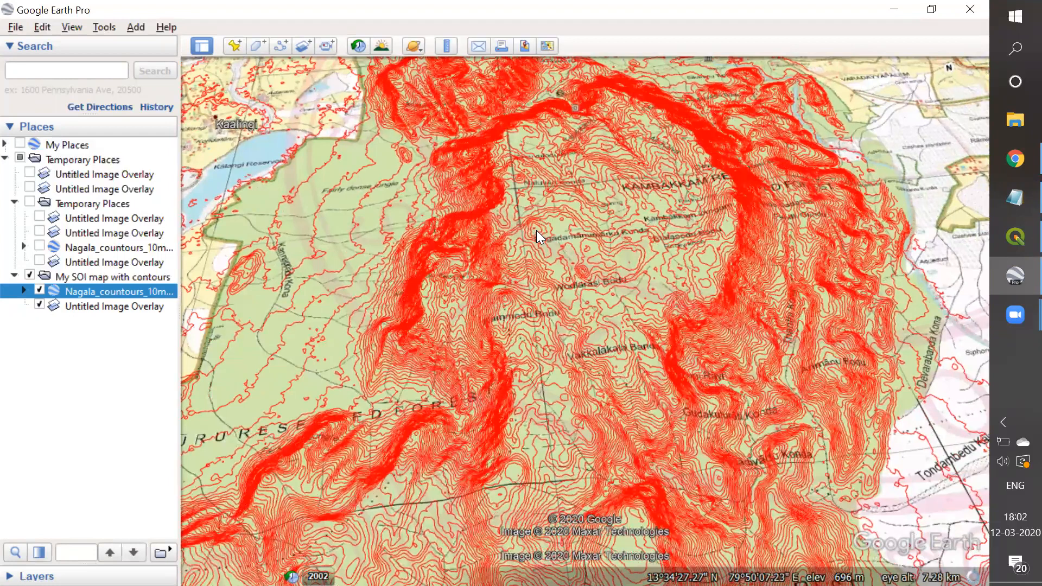
pyautogui.scroll(-1, 536, 230)
pyautogui.scroll(-1, 537, 231)
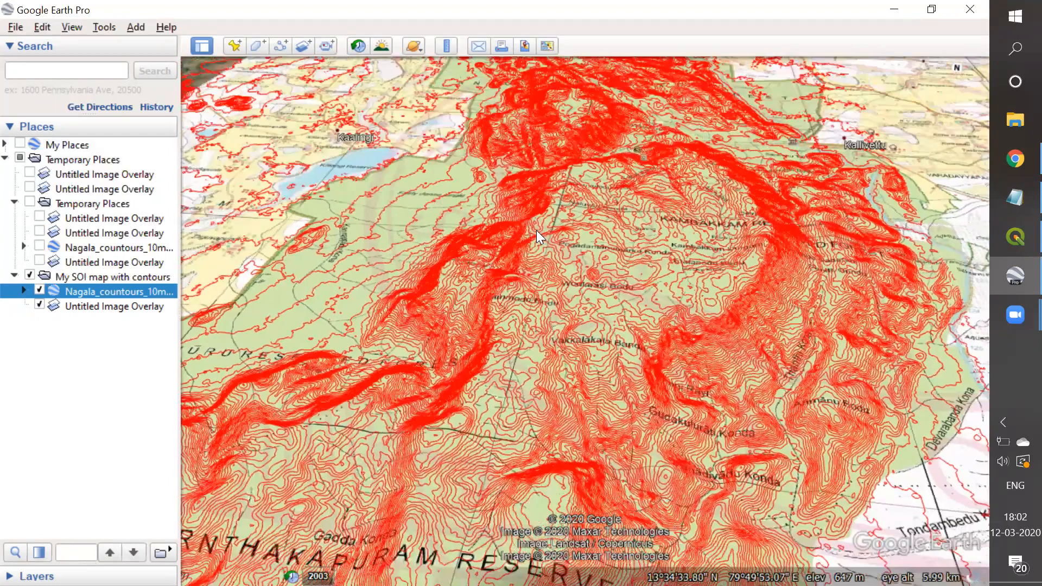
pyautogui.scroll(3, 549, 290)
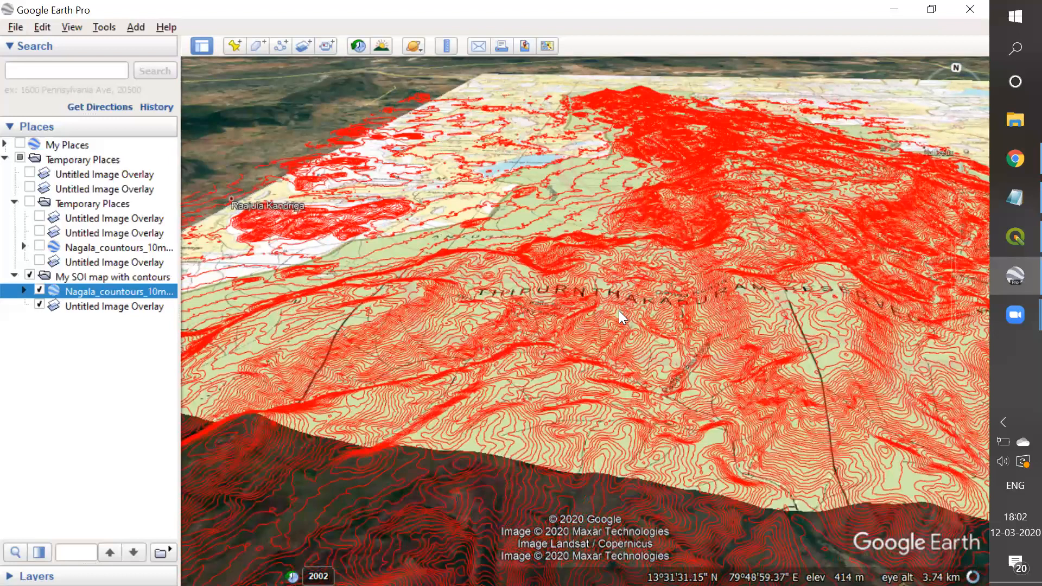
# Open Paint and paste the captured Google Earth screen into the blank canvas
pyautogui.press('super')
pyautogui.write('mspaint')
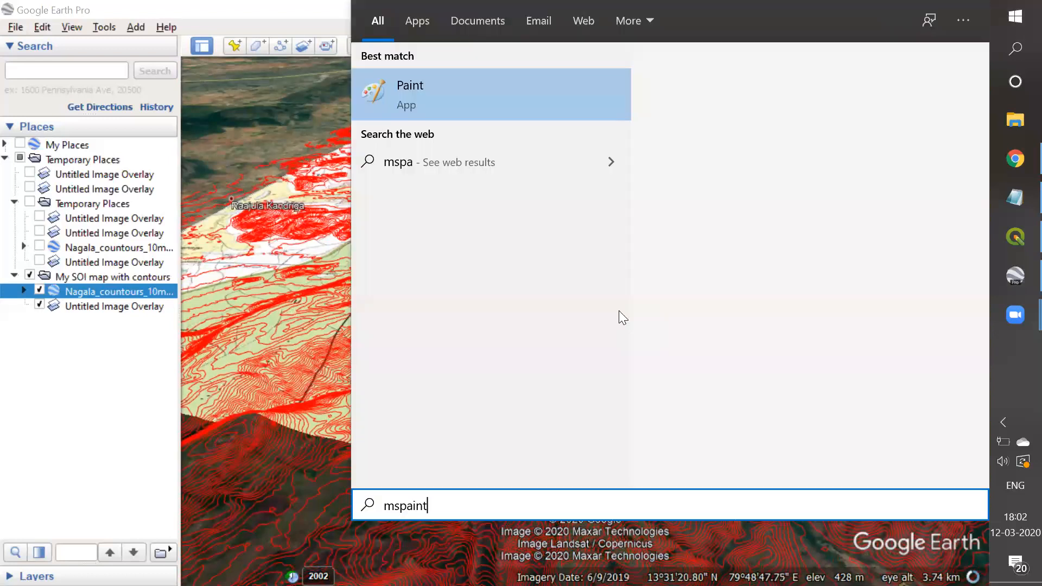
pyautogui.press('Return')
pyautogui.hotkey('ctrl', 'v')
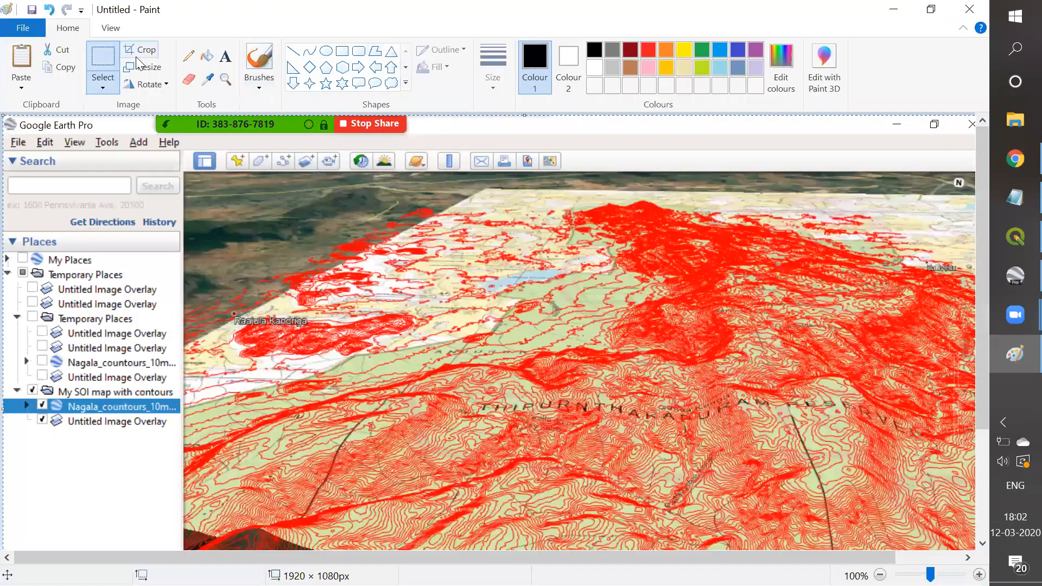
# Copy a map-only area of about 1317 × 944 px from the screenshot into a new image, discarding the original unsaved
pyautogui.moveTo(243, 172)
pyautogui.mouseDown()
pyautogui.moveTo(434, 184)
pyautogui.moveTo(762, 354)
pyautogui.moveTo(957, 532)
pyautogui.mouseUp()
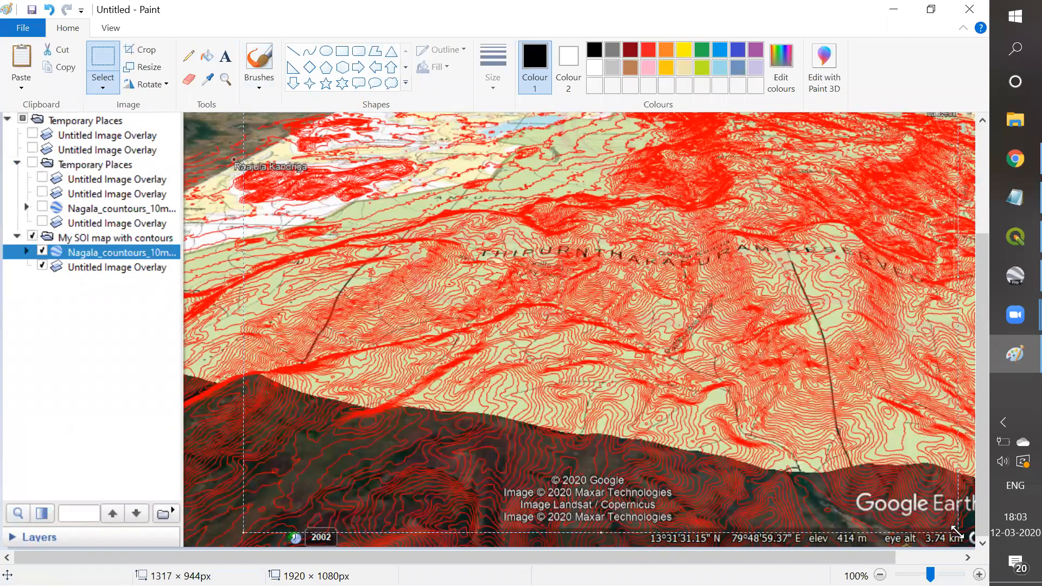
pyautogui.hotkey('ctrl', 'c')
pyautogui.hotkey('alt', 'f')
pyautogui.press('n')
pyautogui.press('n')
pyautogui.hotkey('ctrl', 'v')
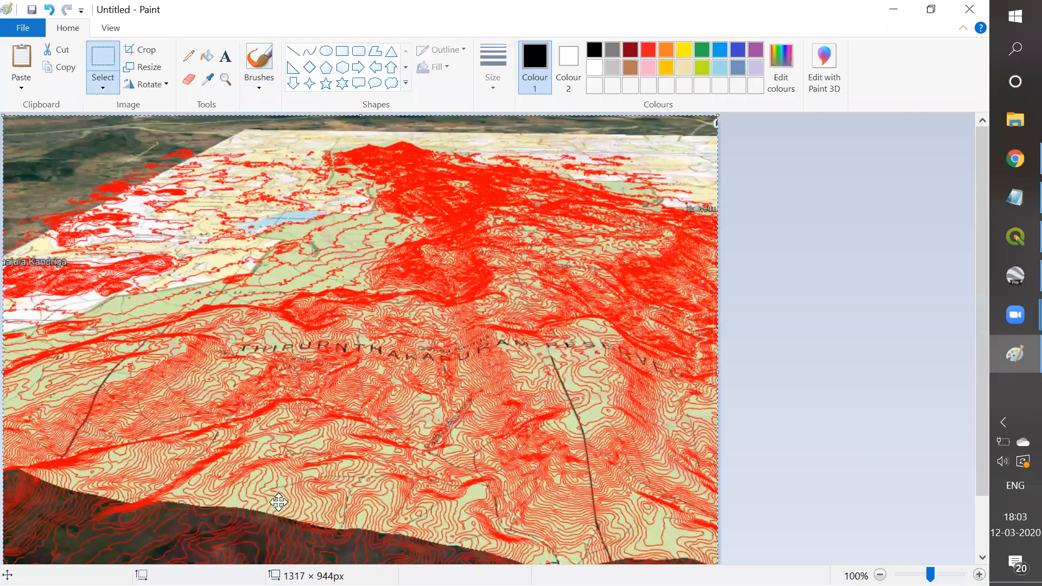